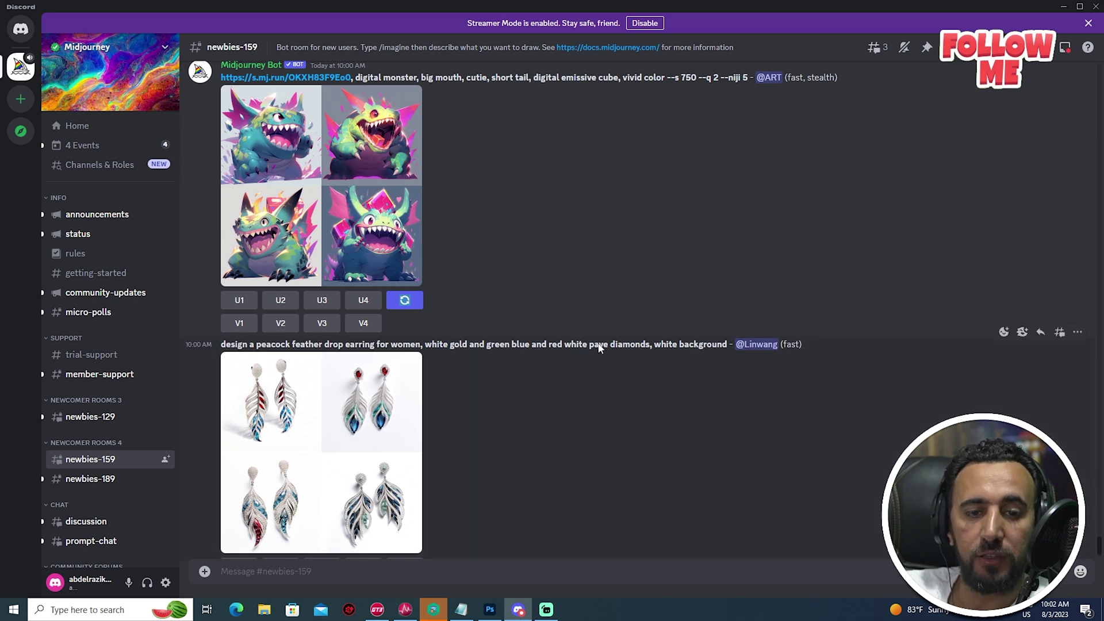
# Start an /imagine command with the prompt "boy pixar style sitting on chair on desk".
pyautogui.scroll(-1, 633, 227)
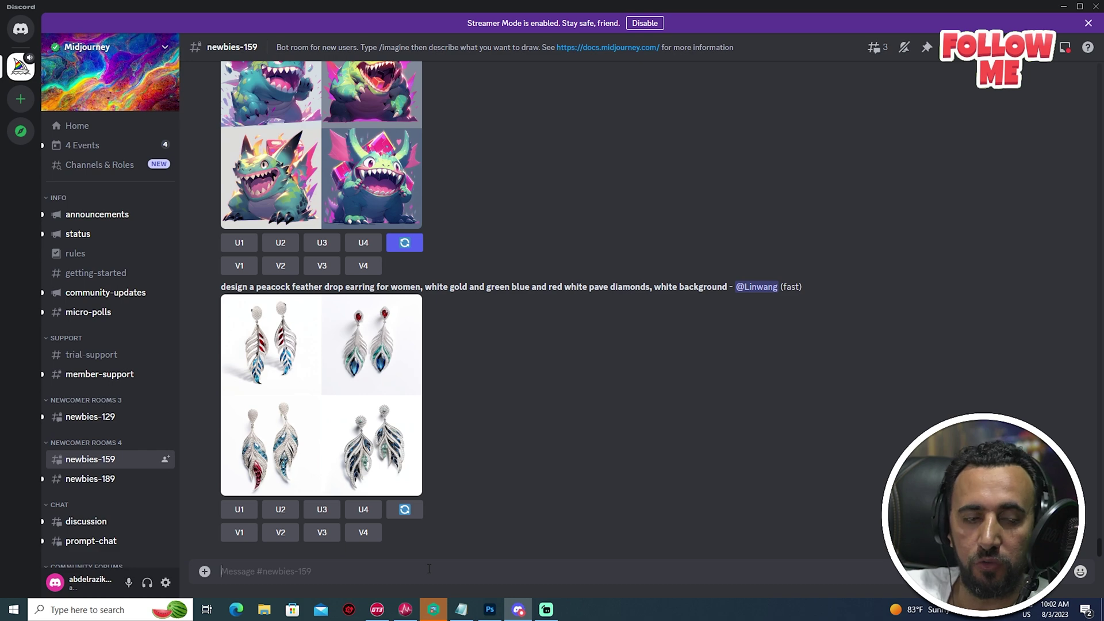
pyautogui.write('/o')
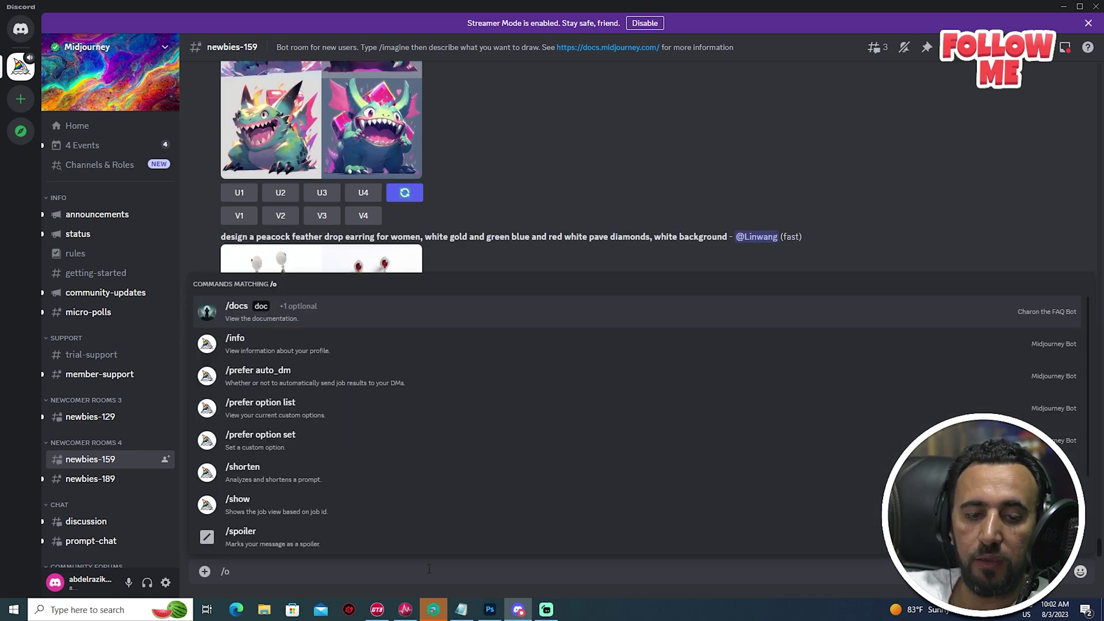
pyautogui.press('BackSpace')
pyautogui.write('ii')
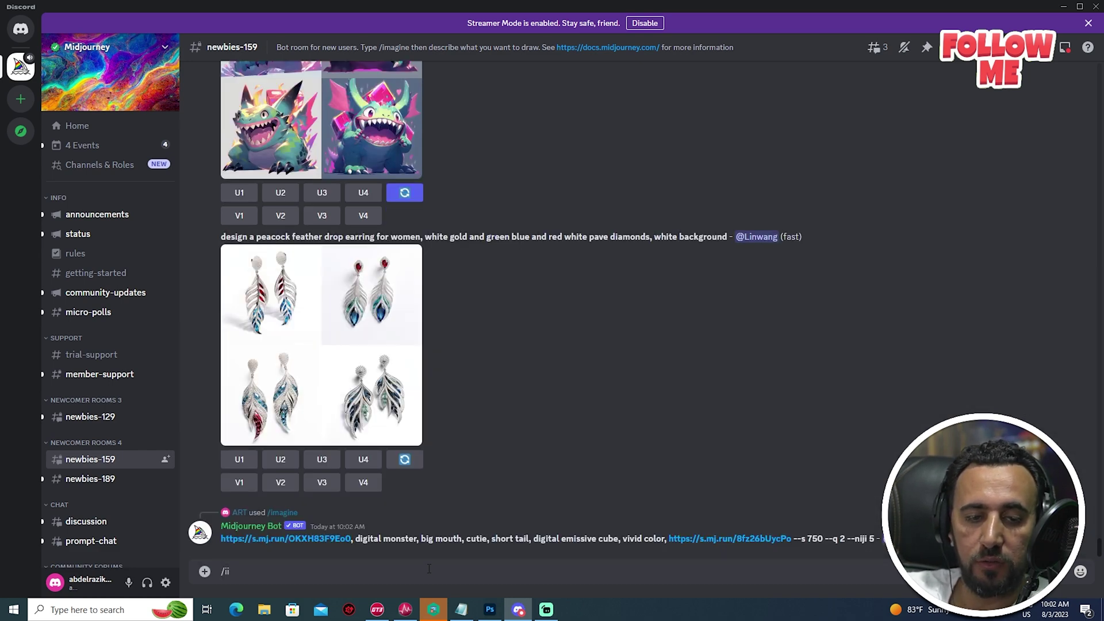
pyautogui.press('BackSpace')
pyautogui.press('Tab')
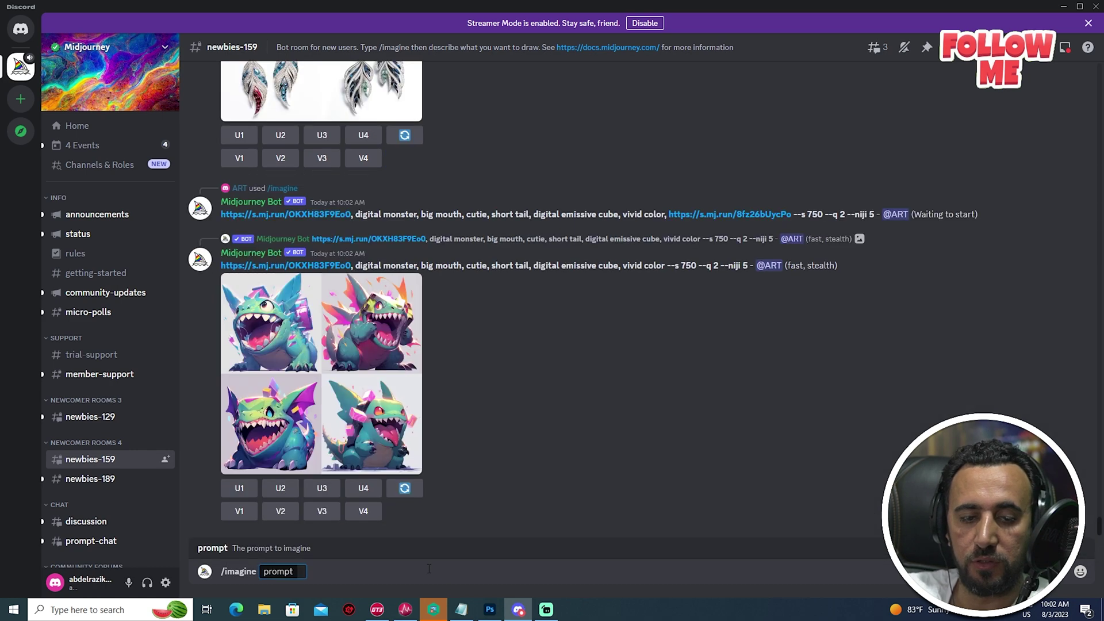
pyautogui.write('boy')
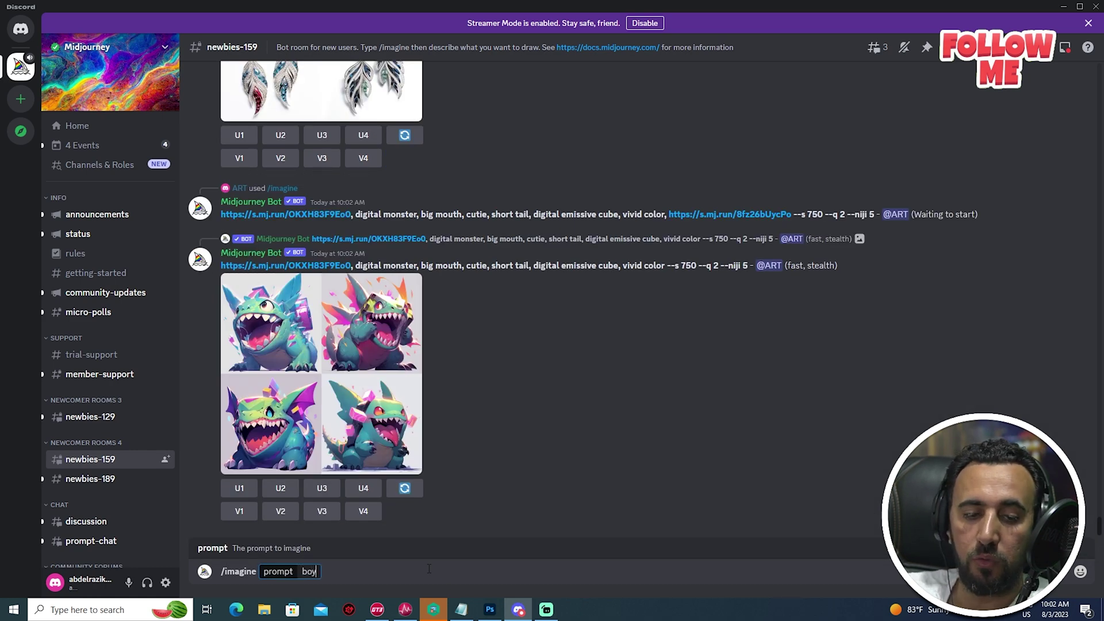
pyautogui.write(' pix')
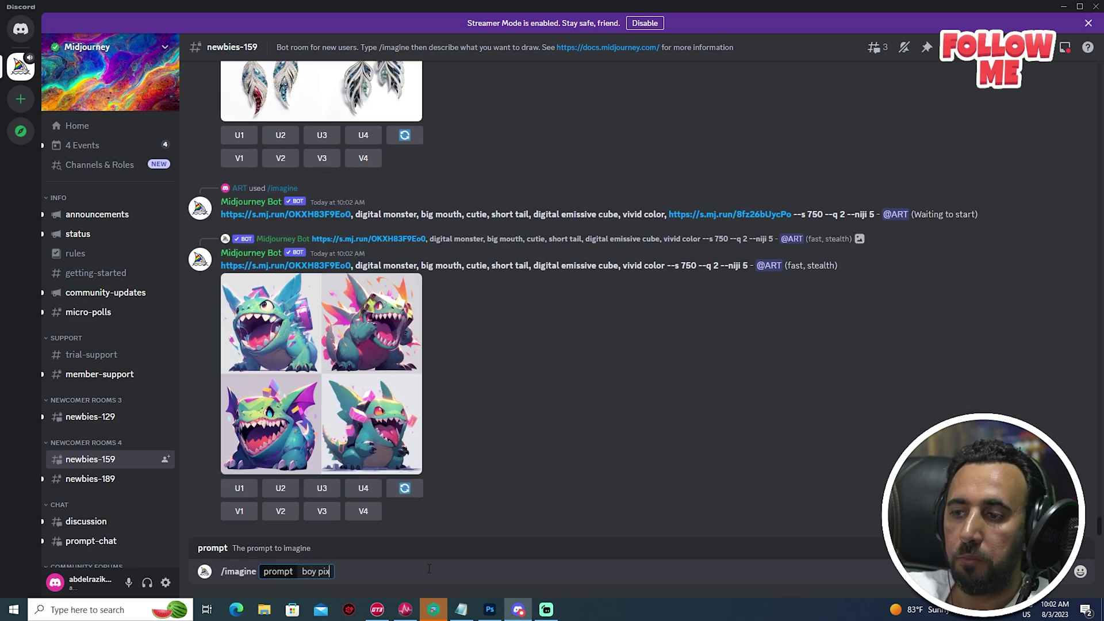
pyautogui.write('ar style ')
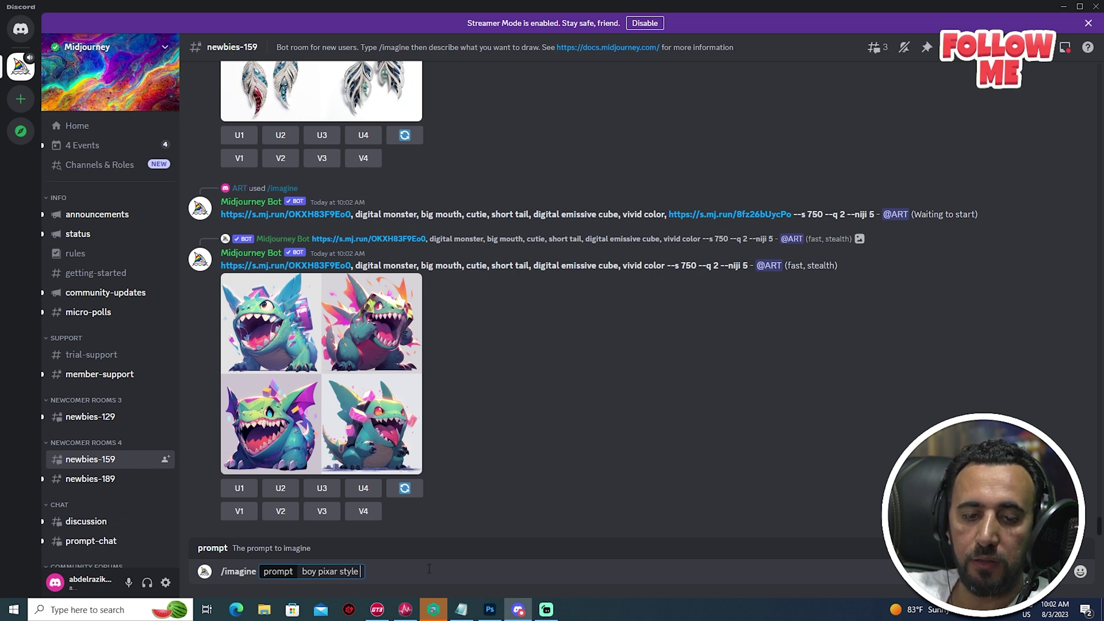
pyautogui.write('sitting')
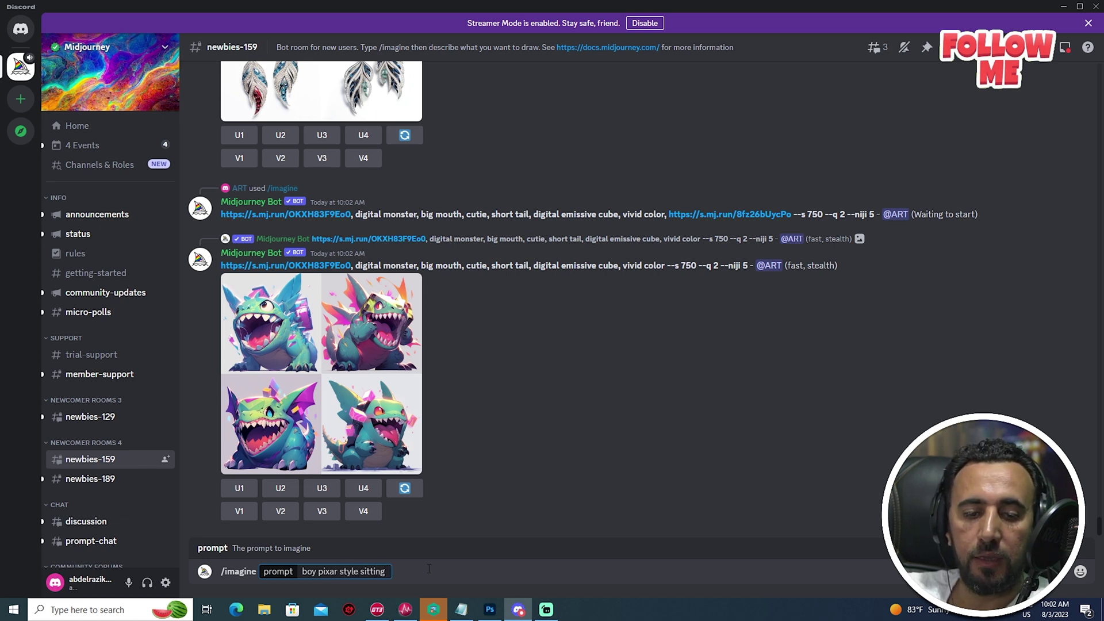
pyautogui.write(' in chair')
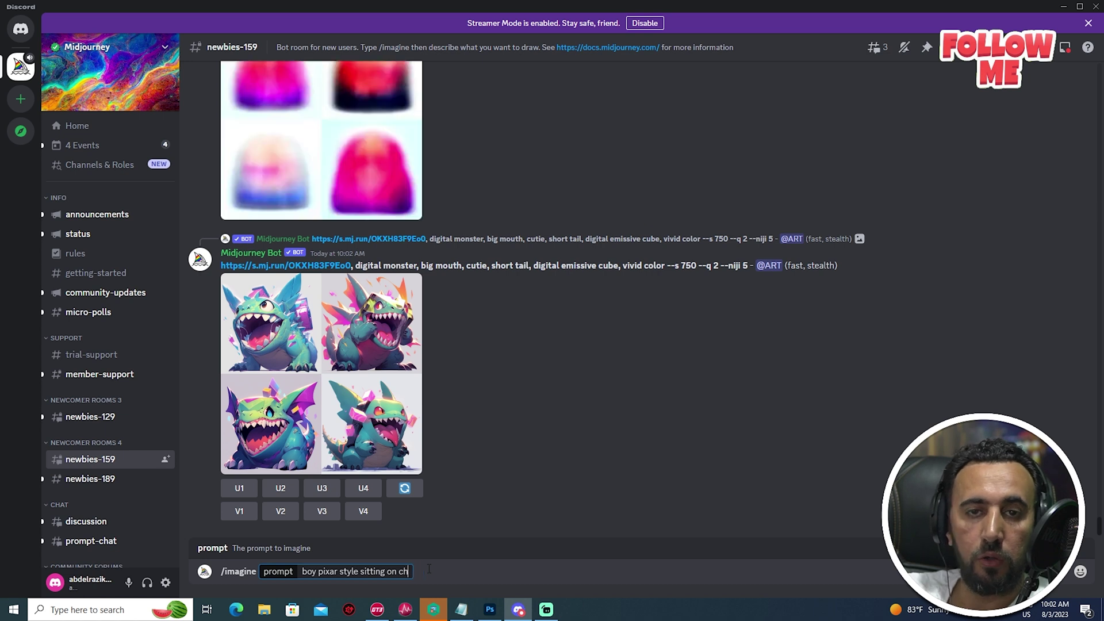
pyautogui.write('air on desk, in a')
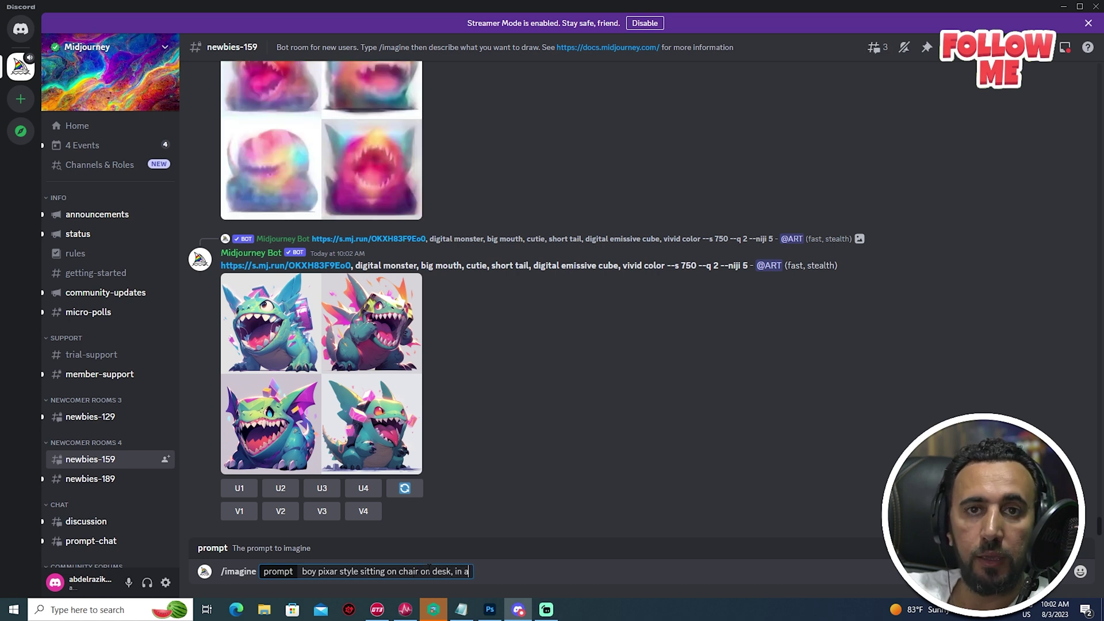
# Extend the prompt with "in a place full of electronic devices, screens, and strange device, 8k".
pyautogui.write('place')
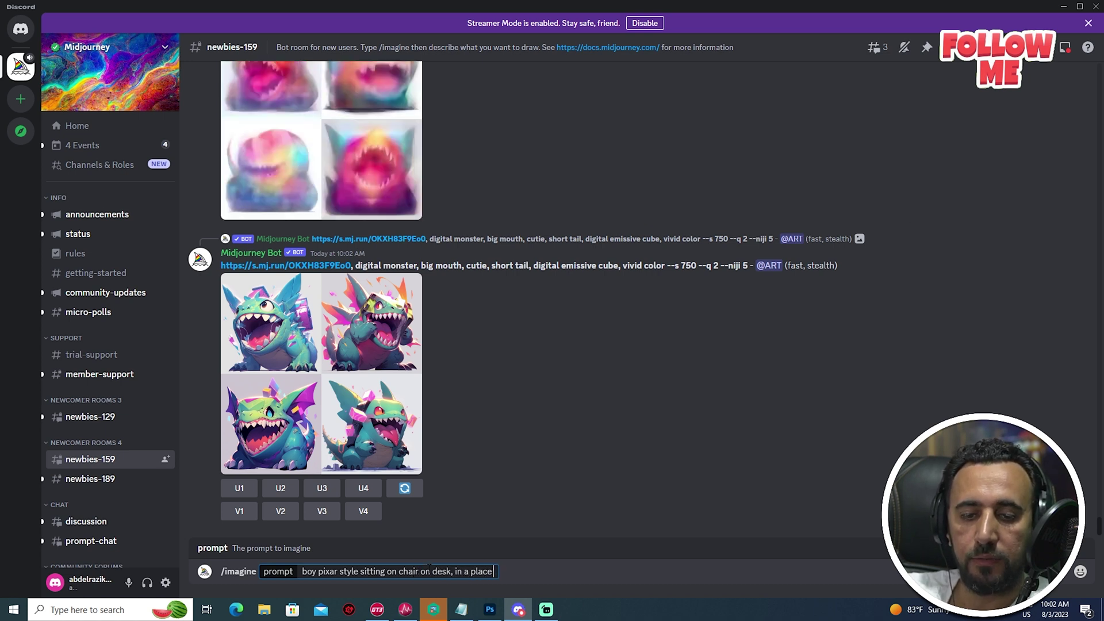
pyautogui.write(' full of el')
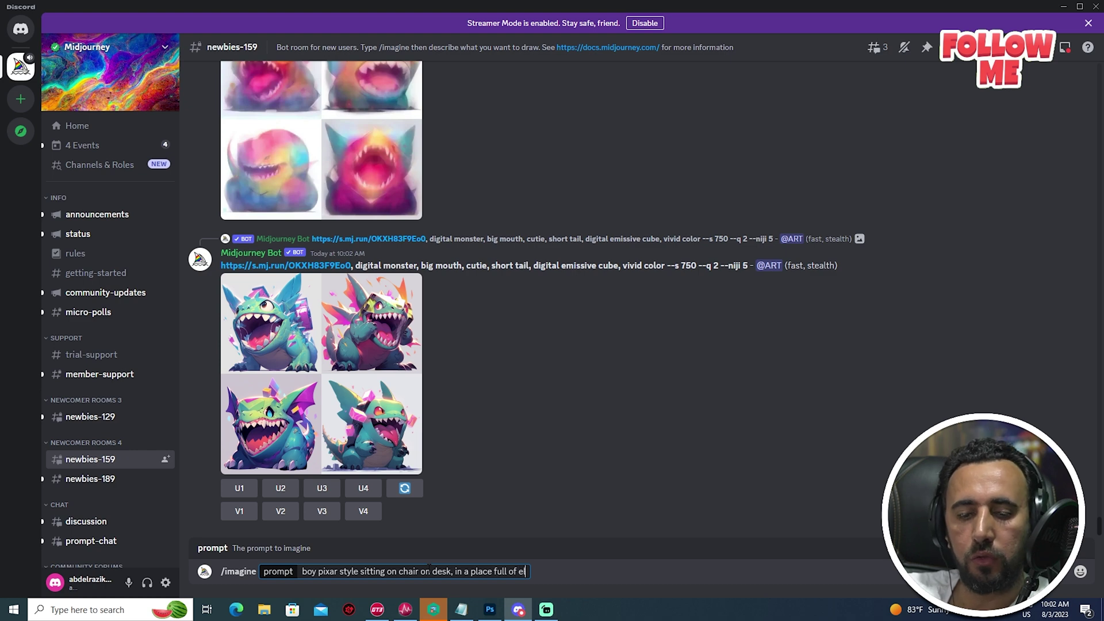
pyautogui.write('ectronic devices, sc')
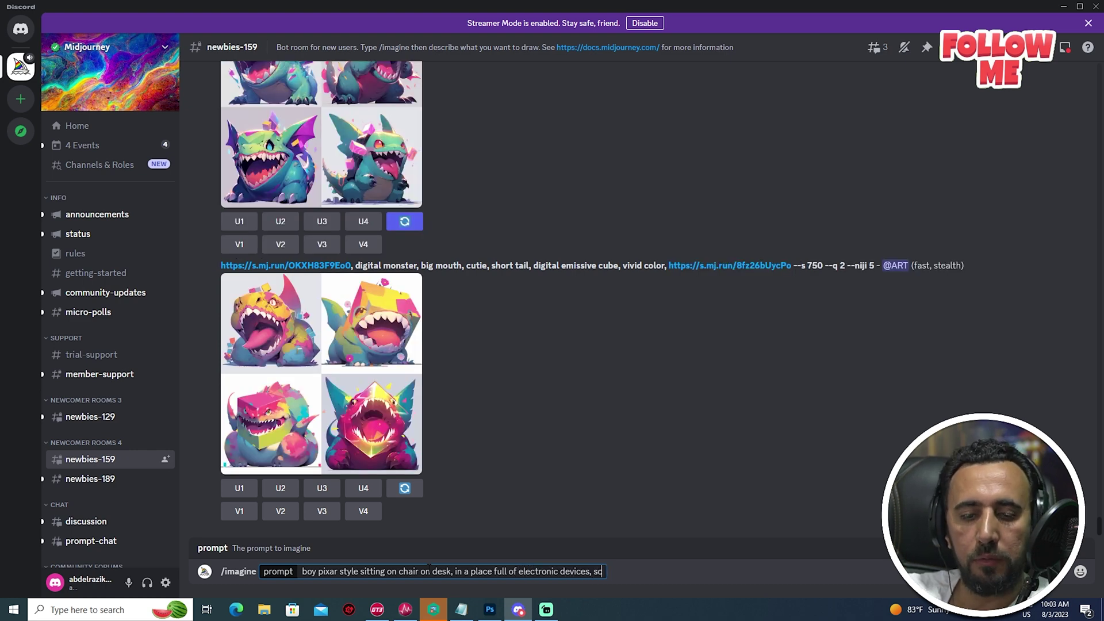
pyautogui.write('reens, and')
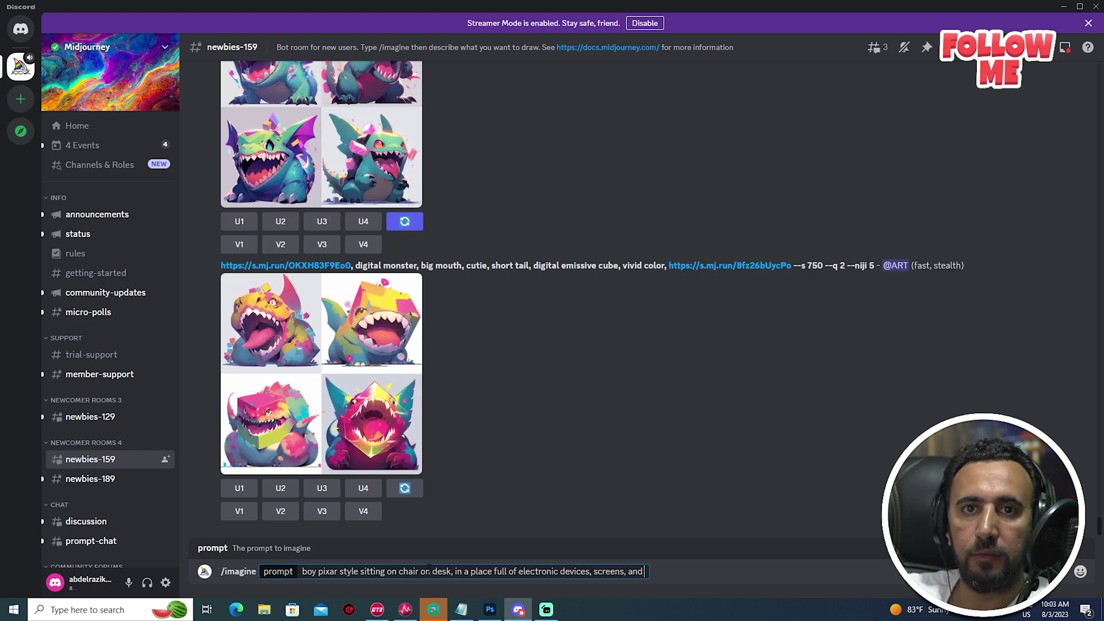
pyautogui.write(' strange device, 8k, looking')
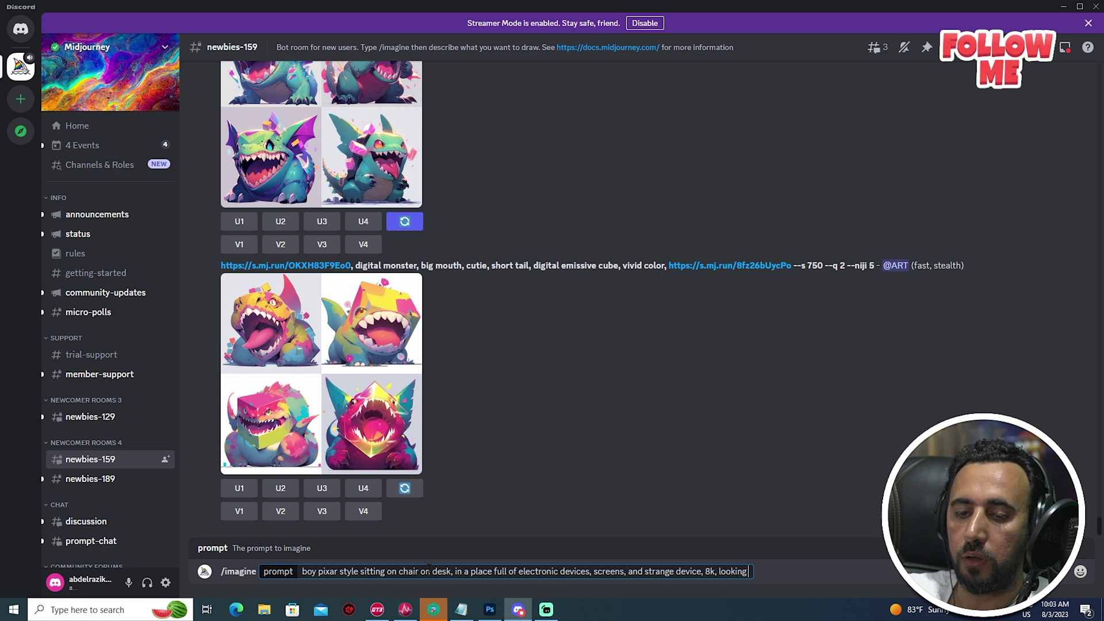
pyautogui.write(' for c')
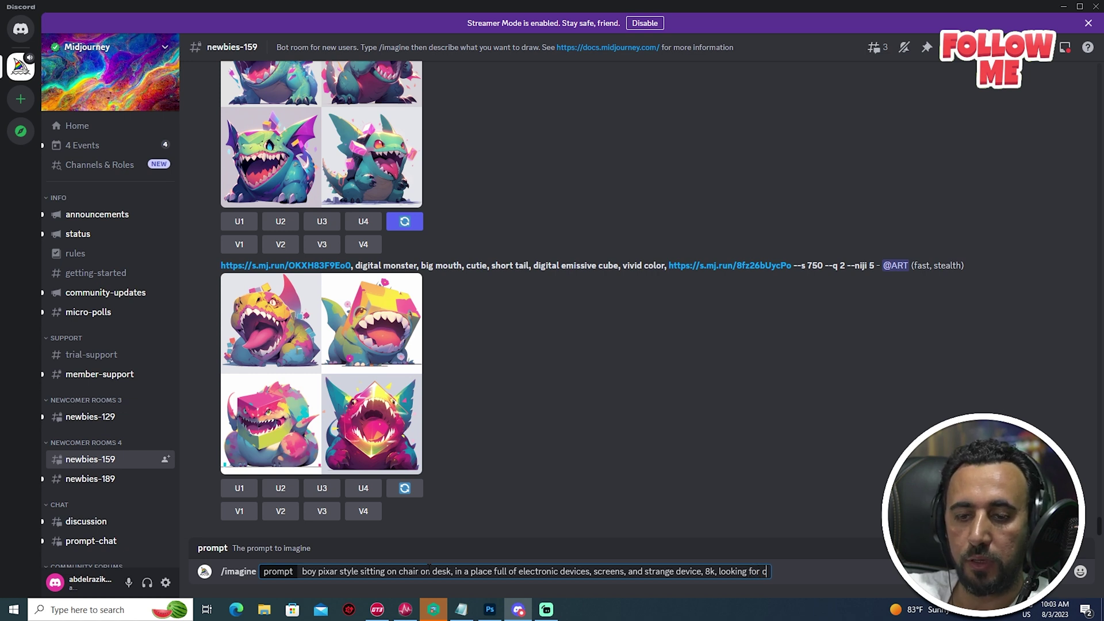
pyautogui.write('amera, lower camera, 16:9')
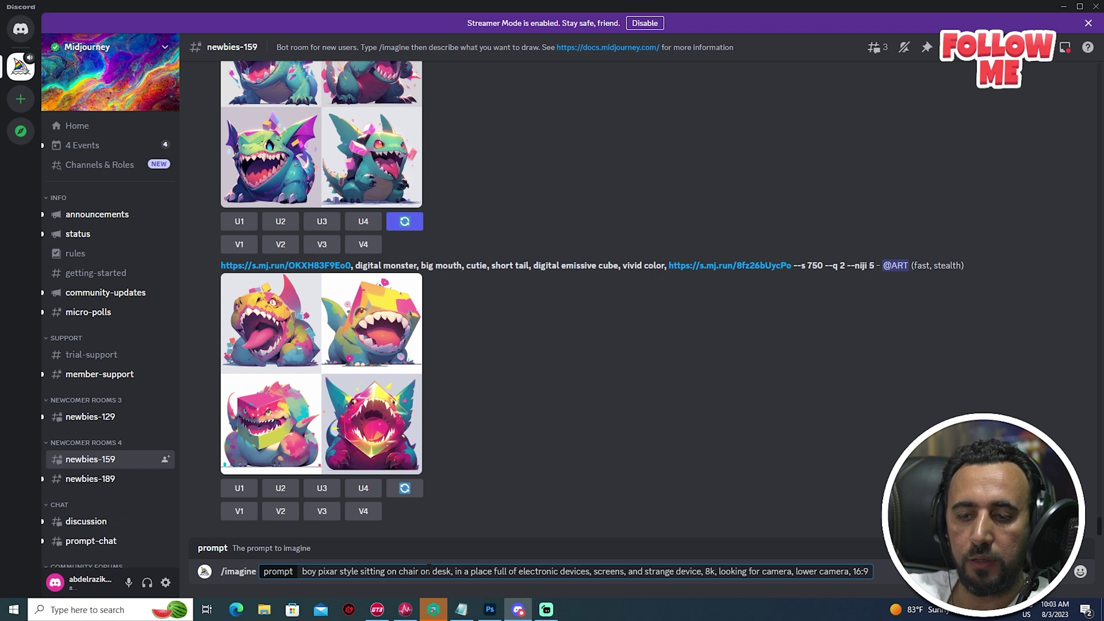
# Finish the prompt with "looking for camera, lower camera, --ar 16:9" and submit it.
pyautogui.press('BackSpace')
pyautogui.press('BackSpace')
pyautogui.press('BackSpace')
pyautogui.press('BackSpace')
pyautogui.write('--ar 16:')
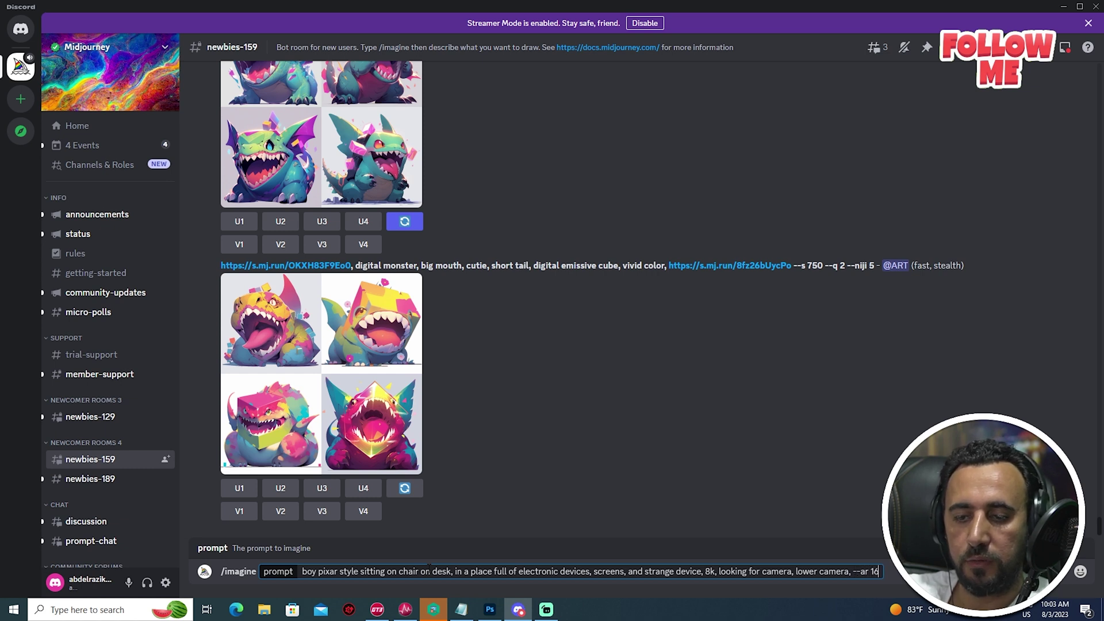
pyautogui.hotkey('ctrl', 'a')
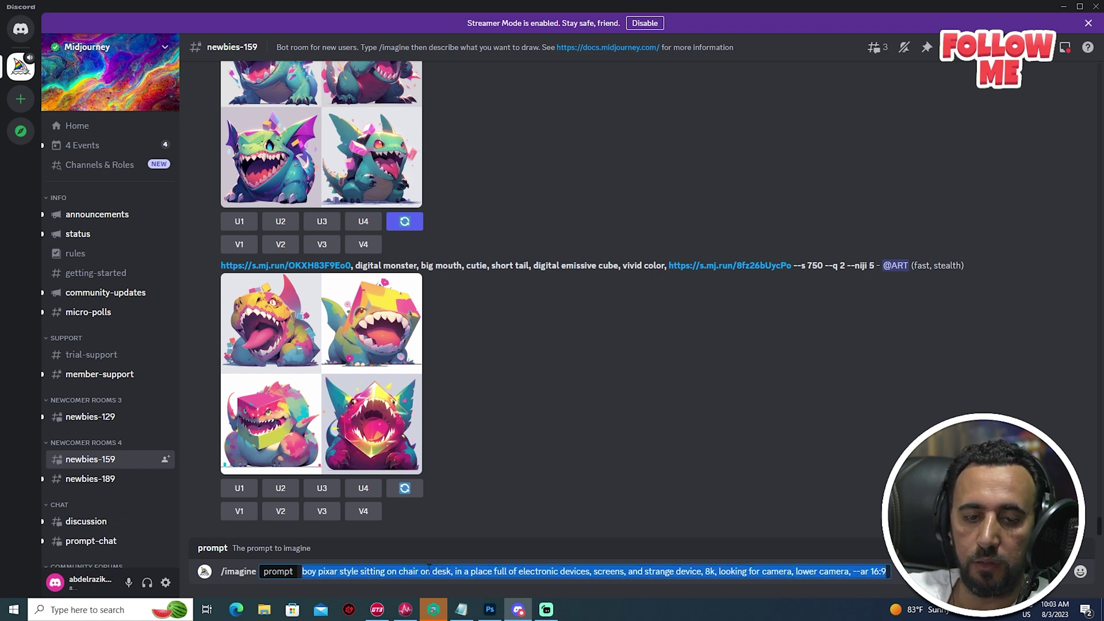
pyautogui.press('Return')
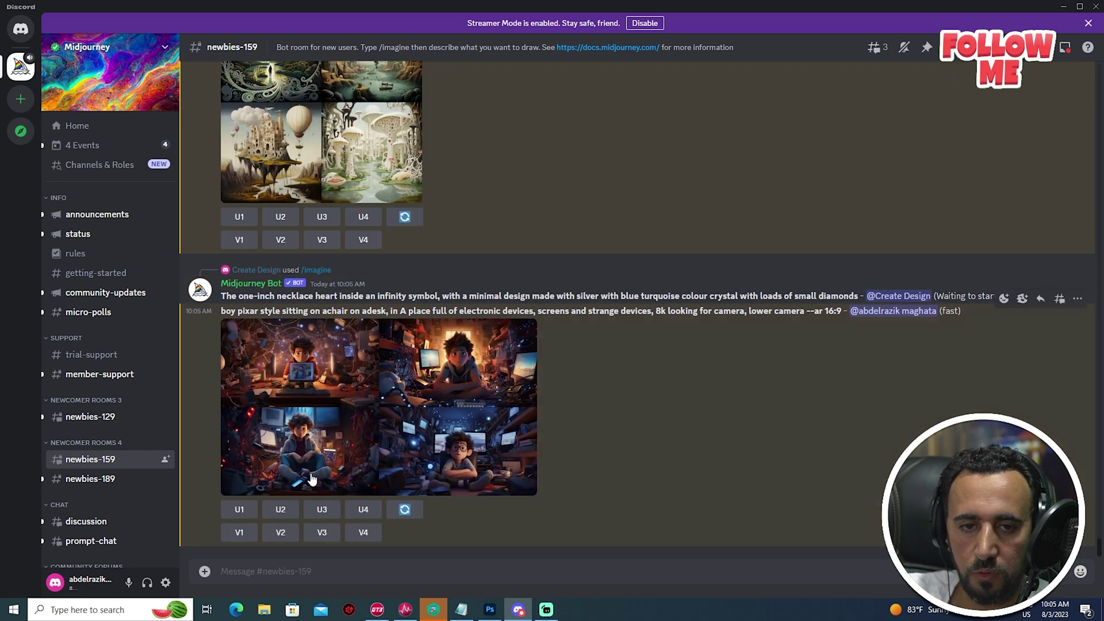
# Enlarge the generated grid of boy images to examine the four variations, and close the preview.
pyautogui.click(387, 389)
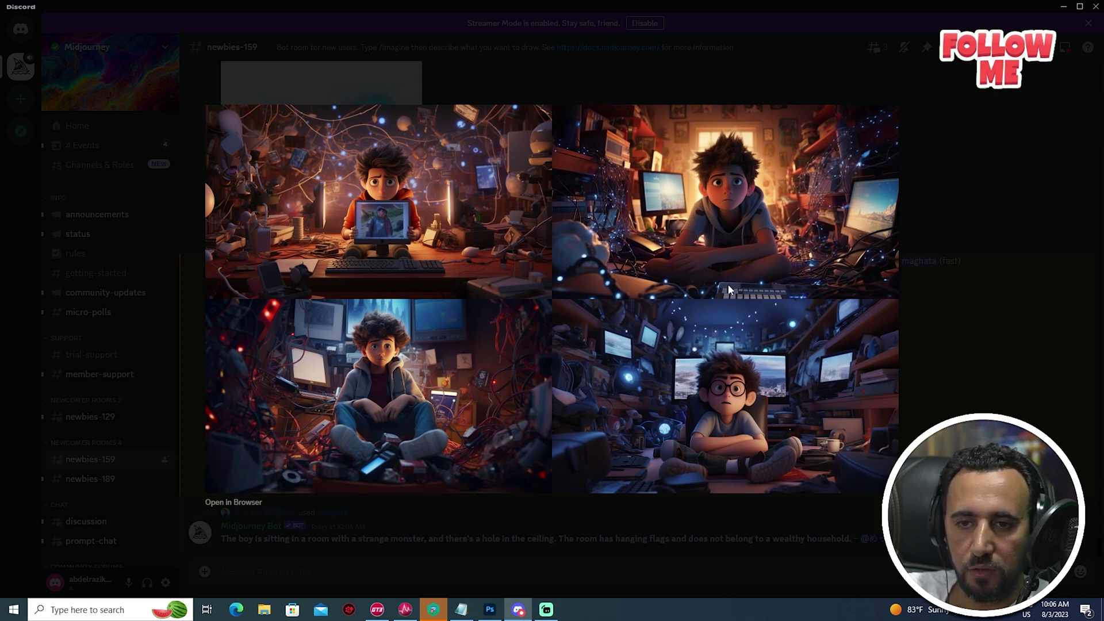
pyautogui.click(1009, 246)
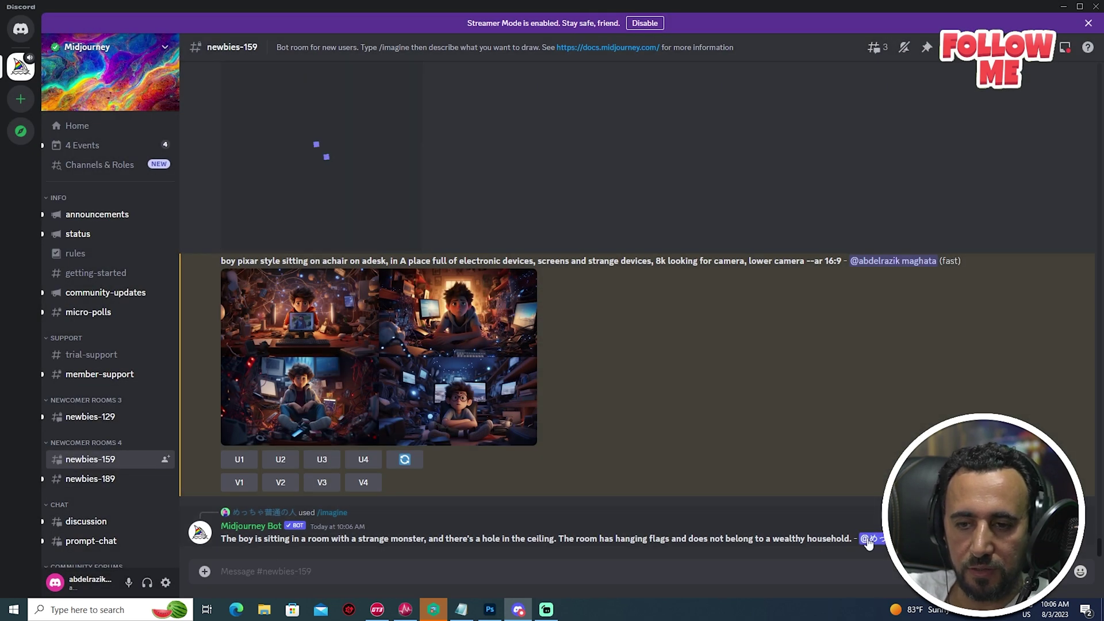
# Copy the full prompt of the boy images into a new /imagine command.
pyautogui.moveTo(843, 261); pyautogui.dragTo(208, 261)
pyautogui.hotkey('ctrl', 'c')
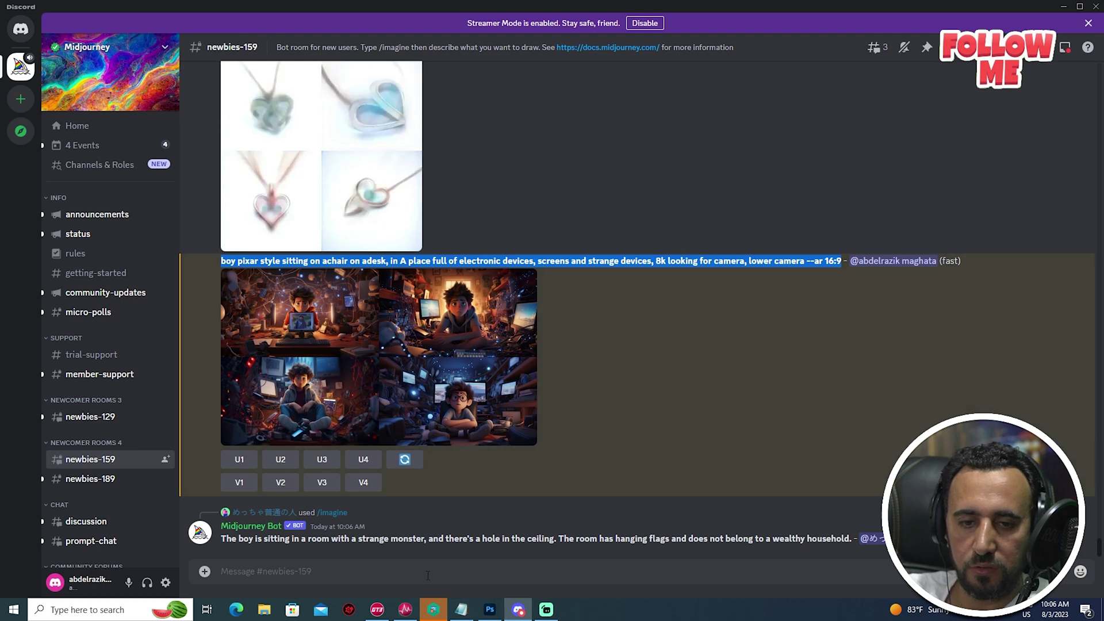
pyautogui.click(427, 571)
pyautogui.write('/i')
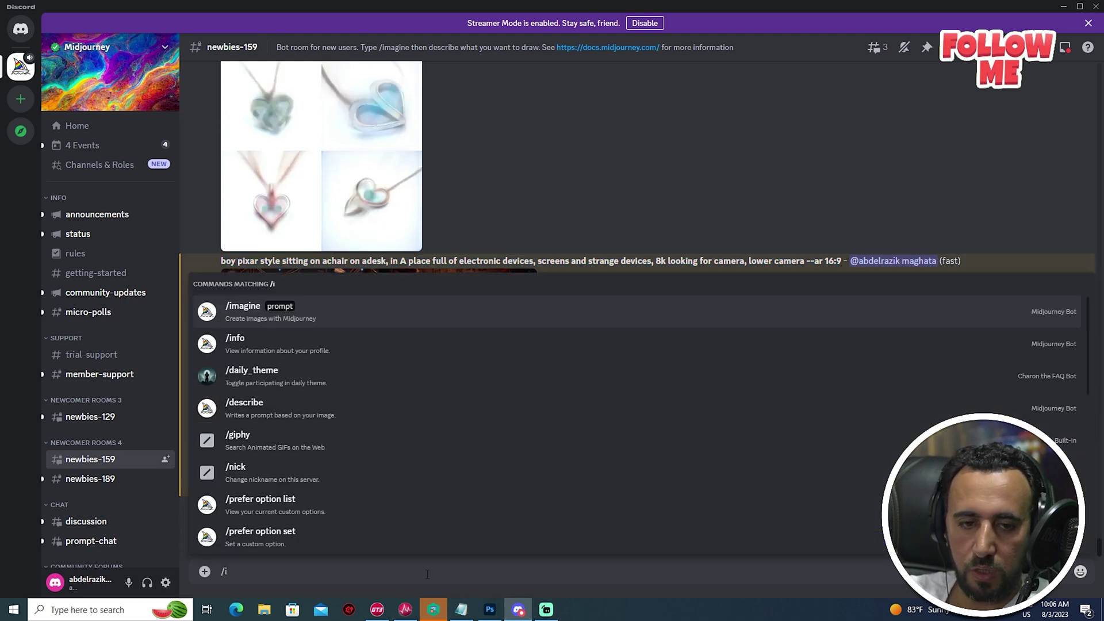
pyautogui.press('Tab')
pyautogui.hotkey('ctrl', 'v')
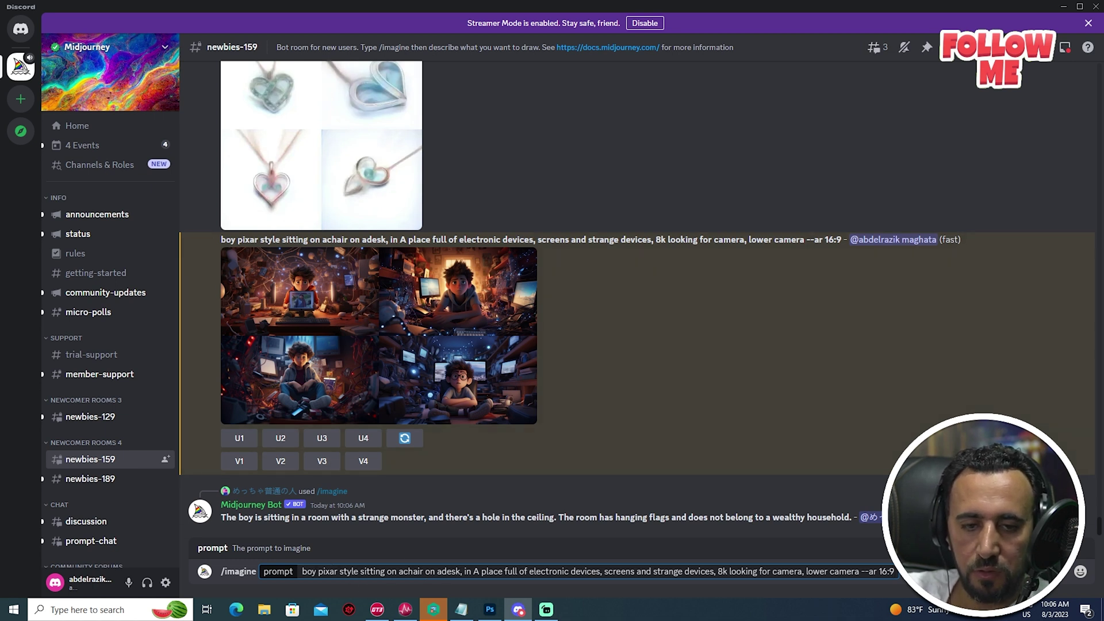
# Replace the word "boy" at the start of the new prompt with "man".
pyautogui.hotkey('shift', 'Left')
pyautogui.hotkey('shift', 'Left')
pyautogui.hotkey('shift', 'Left')
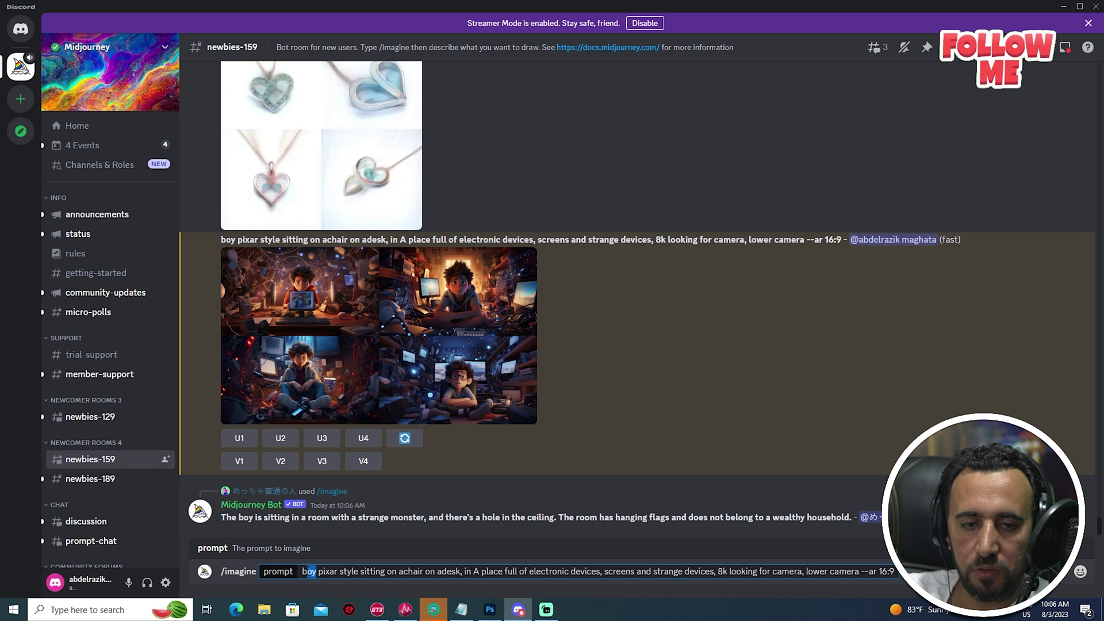
pyautogui.write('man')
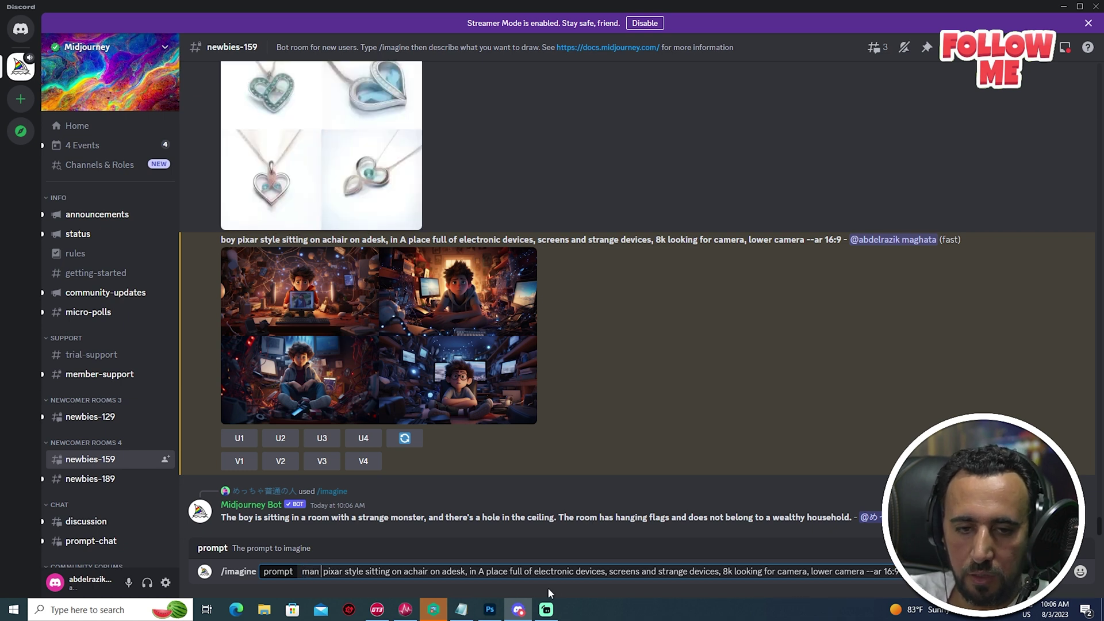
pyautogui.press('BackSpace')
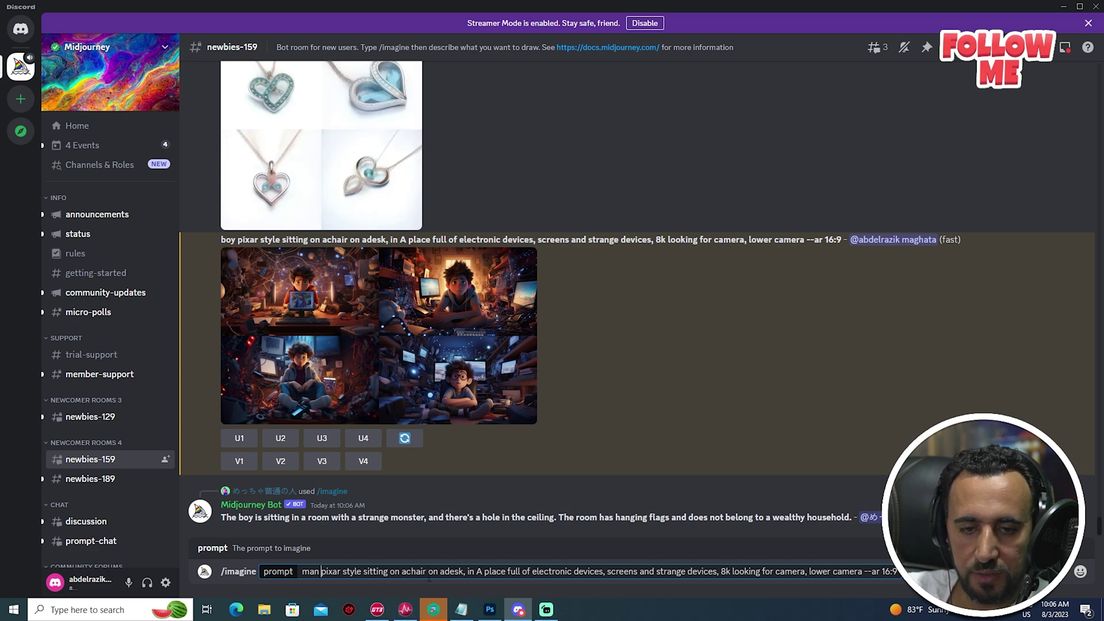
# Insert "wearing teshirt," after "sitting on achair" in the prompt.
pyautogui.click(428, 572)
pyautogui.write('wearn')
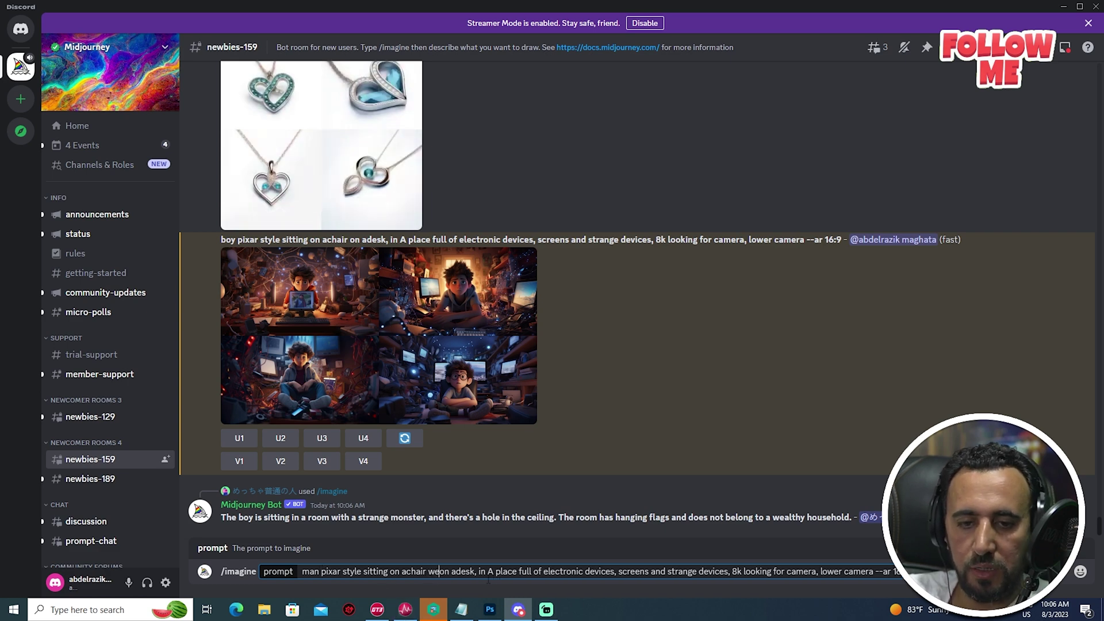
pyautogui.press('BackSpace')
pyautogui.press('BackSpace')
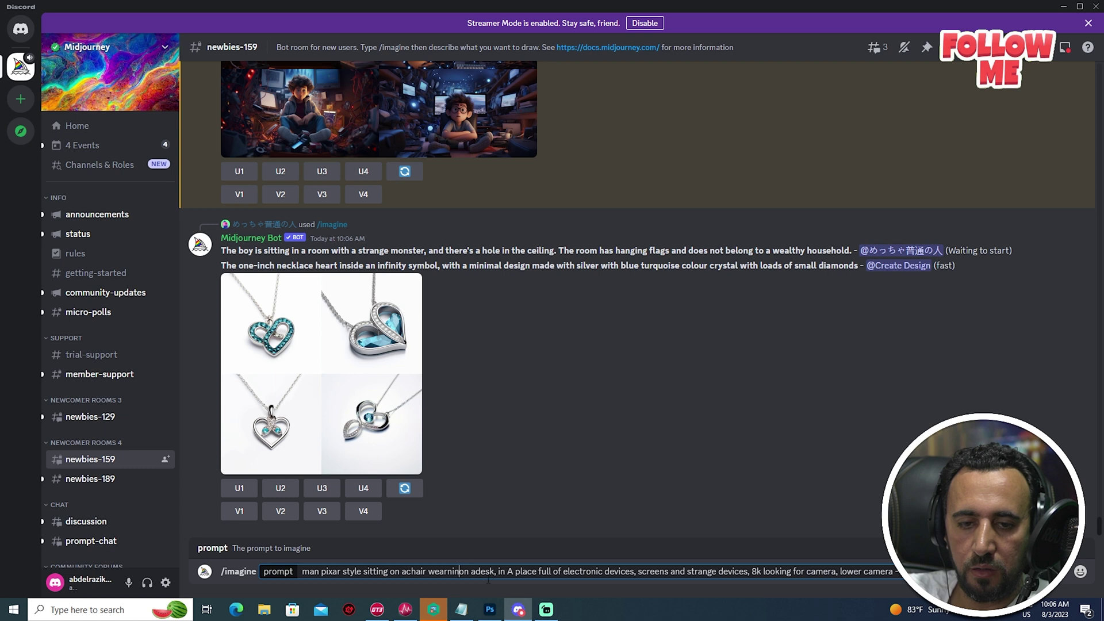
pyautogui.write('ring ')
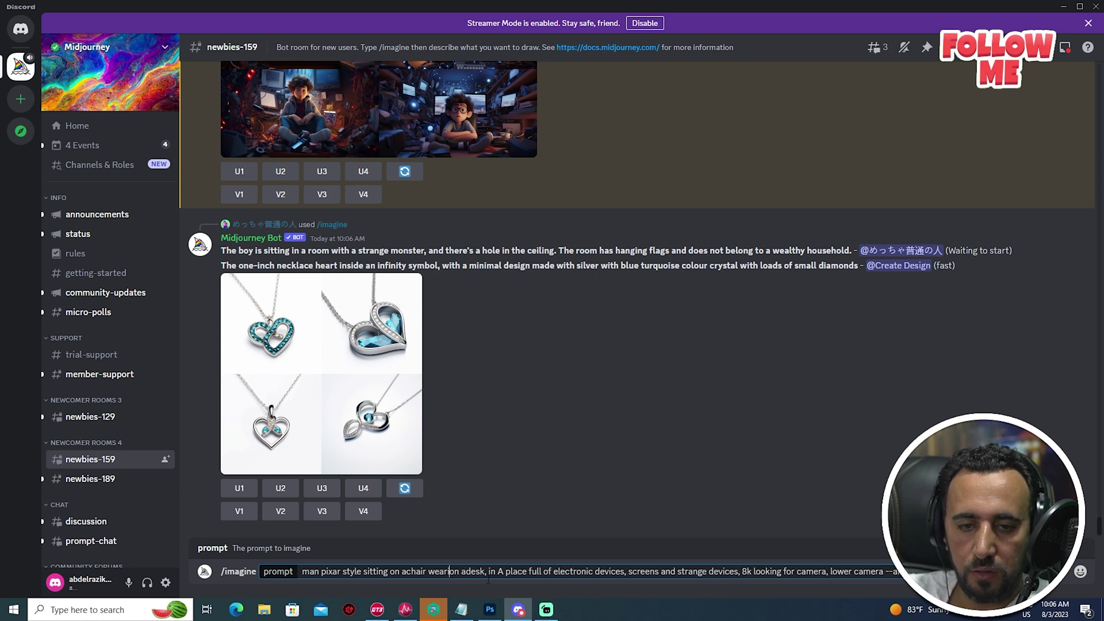
pyautogui.write('teshir')
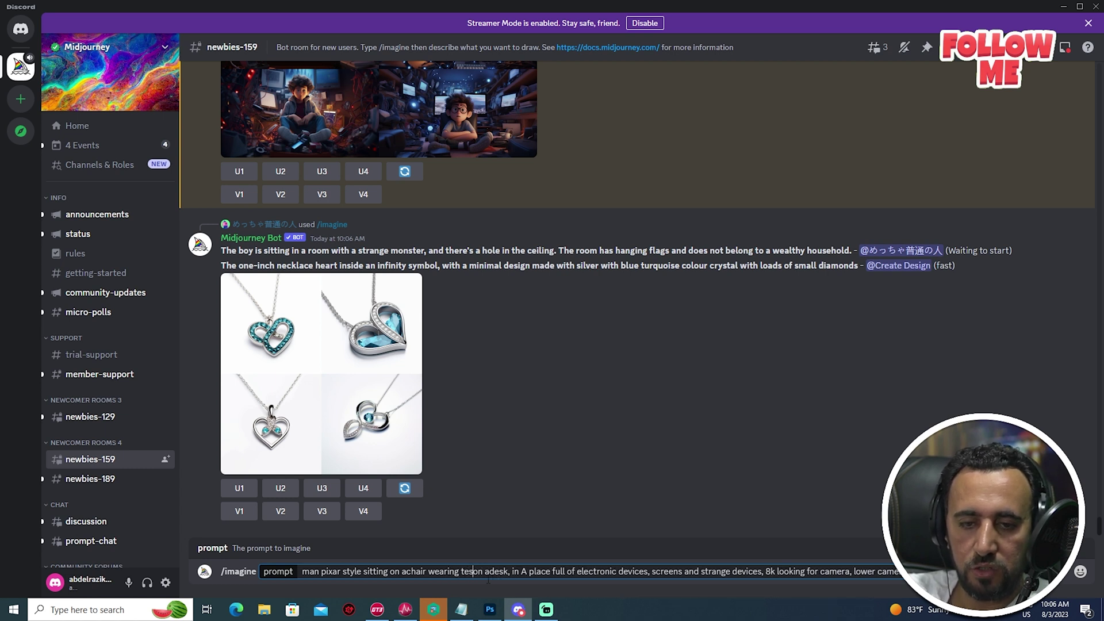
pyautogui.write('t,')
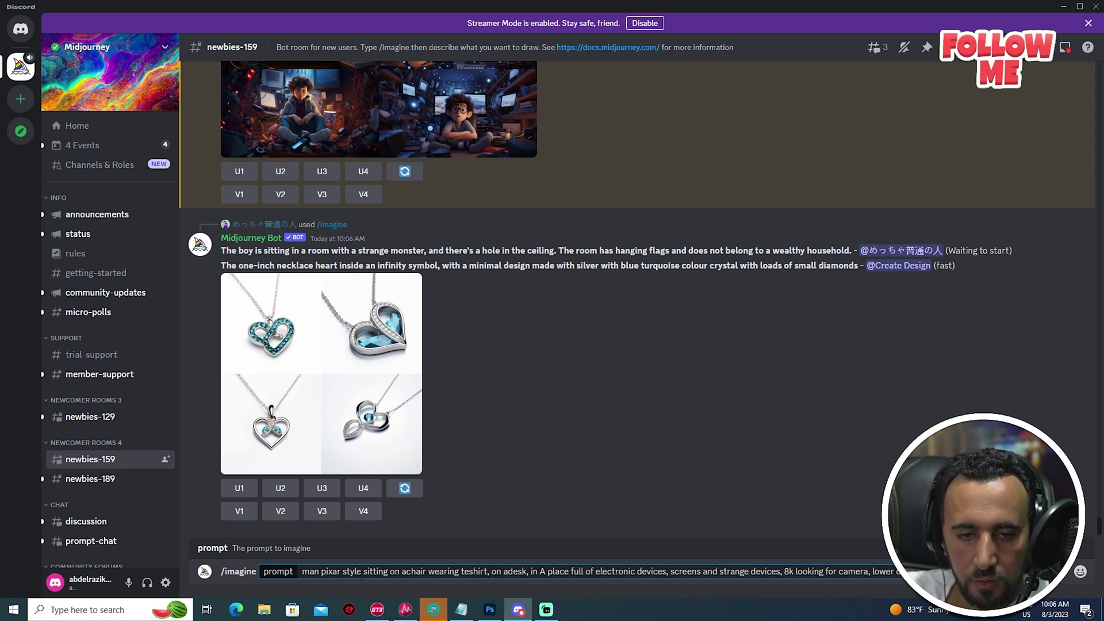
# Move "sitting on achair" in the prompt so it follows "wearing teshirt,".
pyautogui.moveTo(364, 571); pyautogui.dragTo(423, 572)
pyautogui.press('BackSpace')
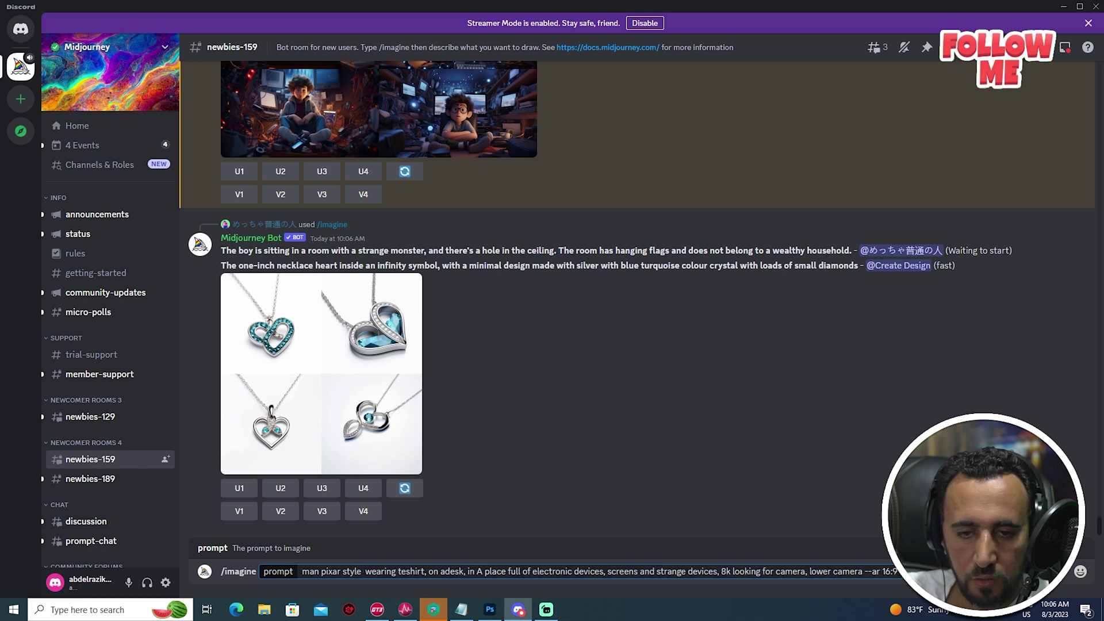
pyautogui.write('sitting on achair')
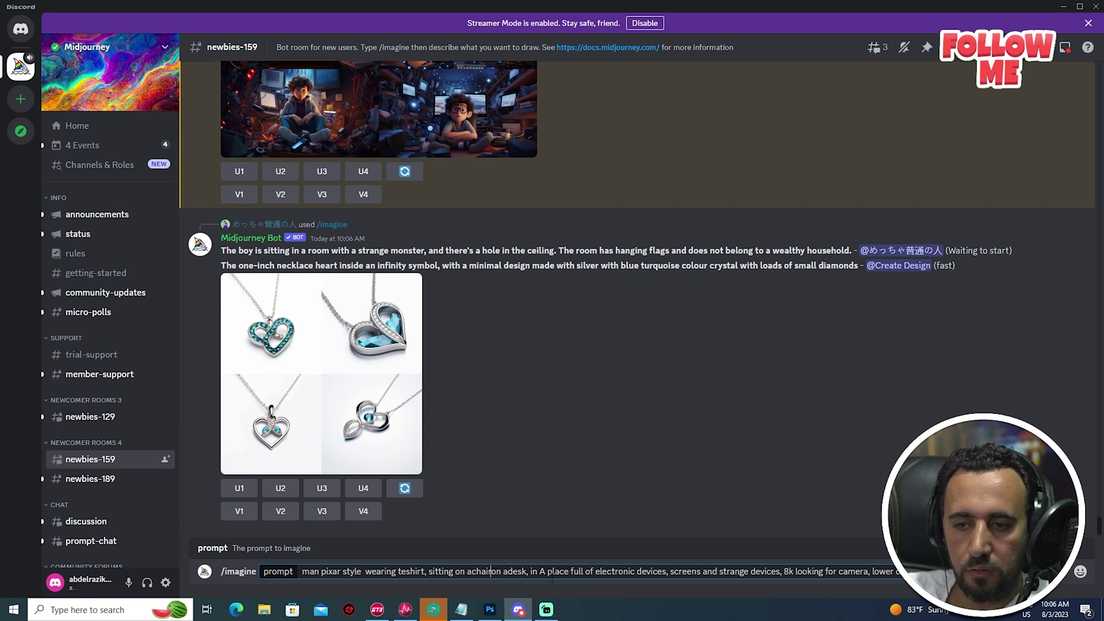
# Generate the man images from the edited prompt, enlarge the resulting grid to examine it, and close the preview.
pyautogui.press('Return')
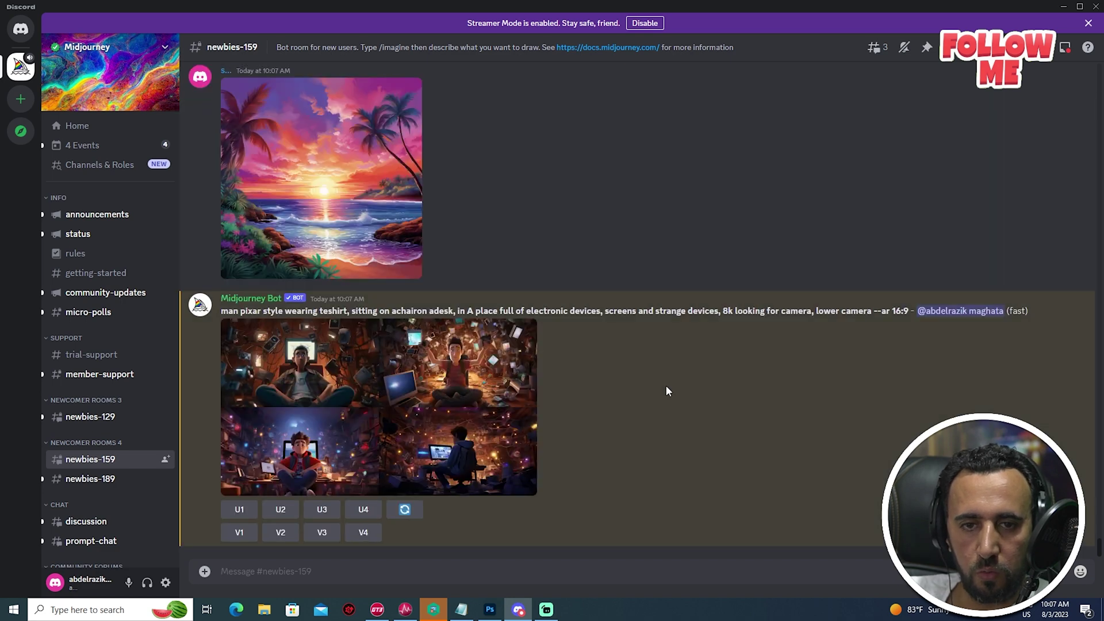
pyautogui.click(299, 413)
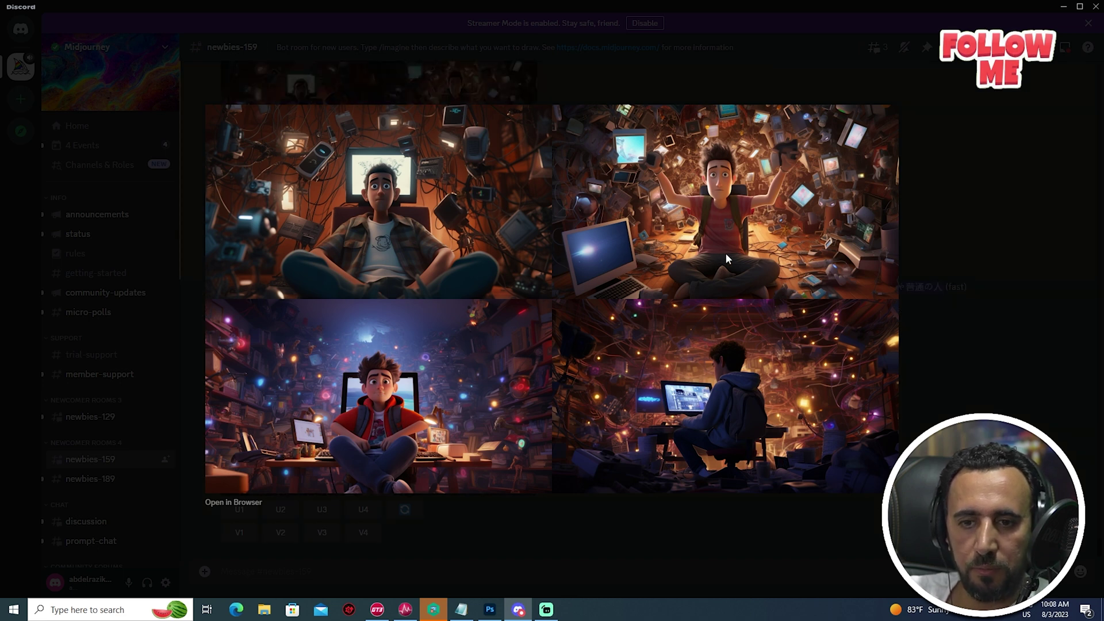
pyautogui.click(1023, 246)
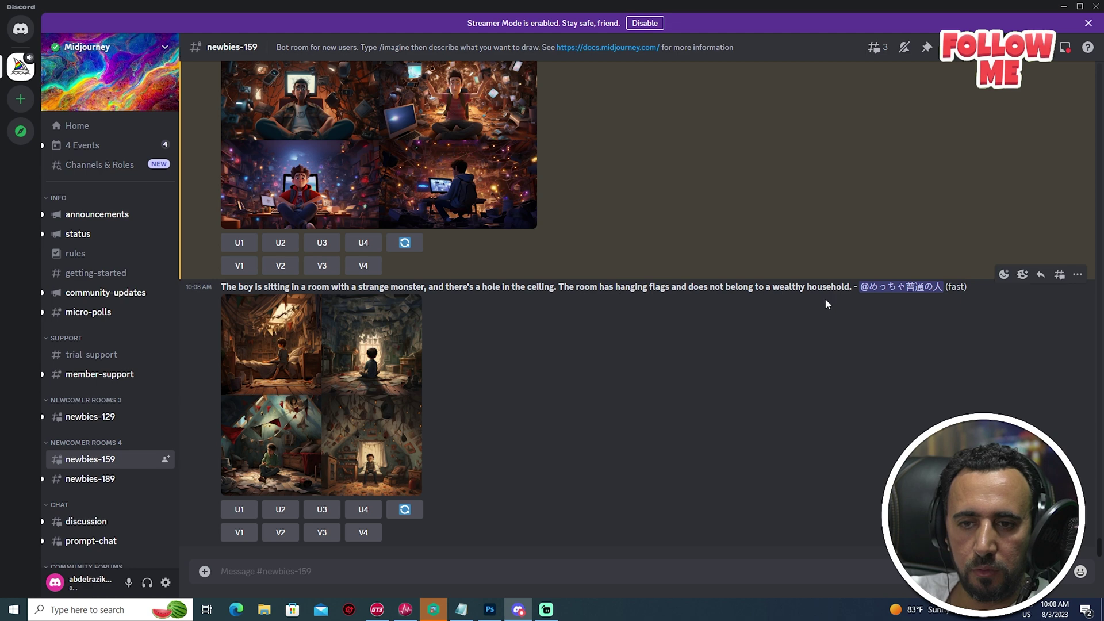
# Copy the full prompt of the man images into a new /imagine command.
pyautogui.scroll(5, 774, 326)
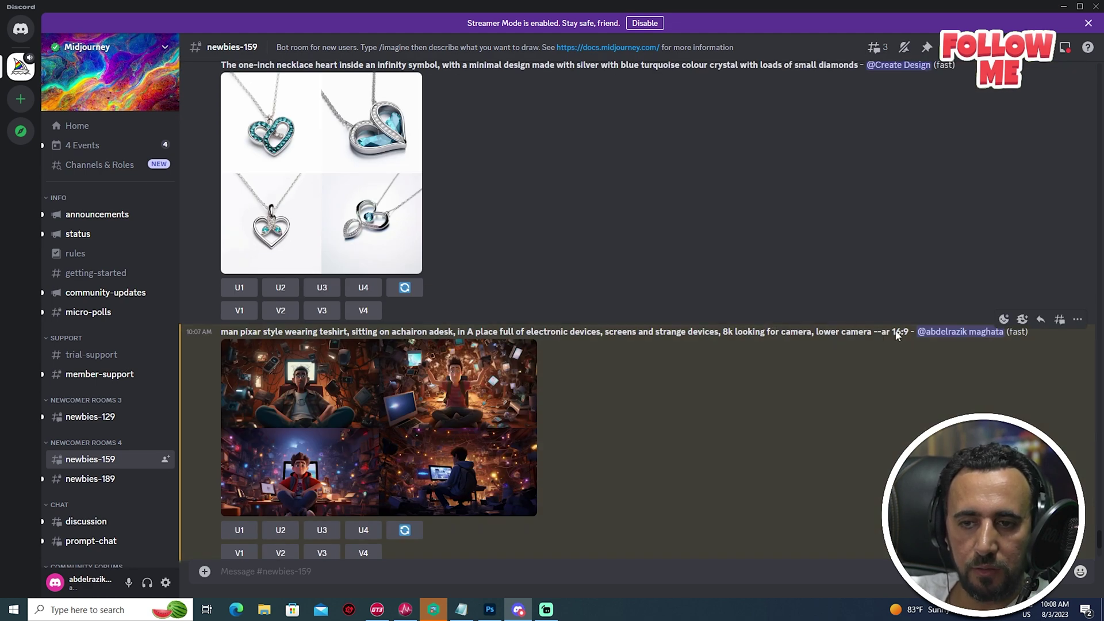
pyautogui.moveTo(911, 332); pyautogui.dragTo(220, 331)
pyautogui.hotkey('ctrl', 'c')
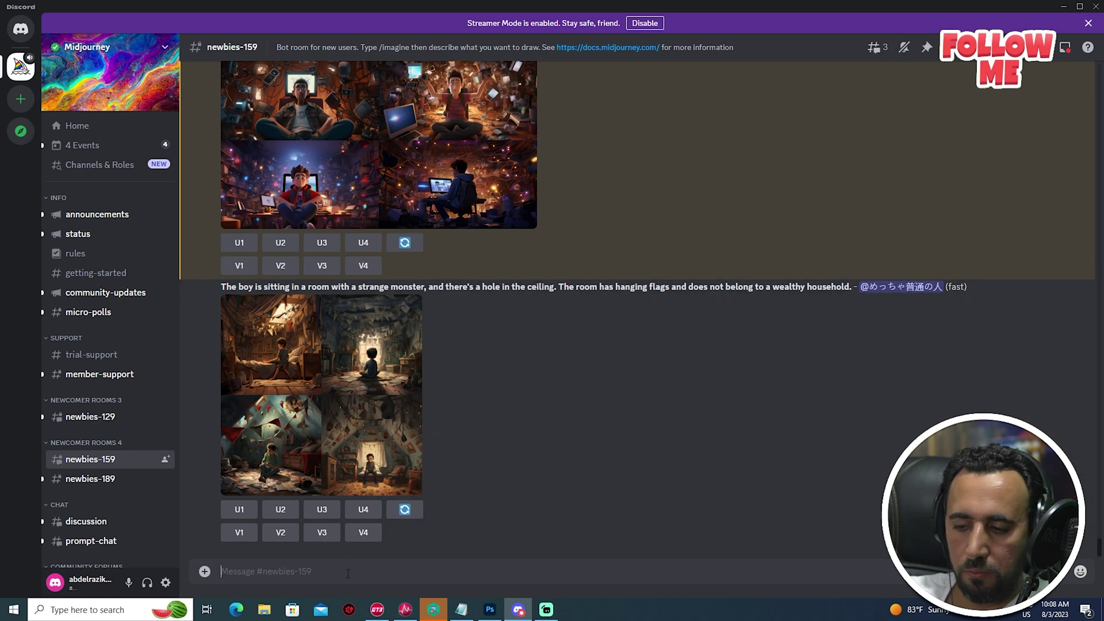
pyautogui.click(348, 572)
pyautogui.write('/')
pyautogui.press('Return')
pyautogui.hotkey('ctrl', 'v')
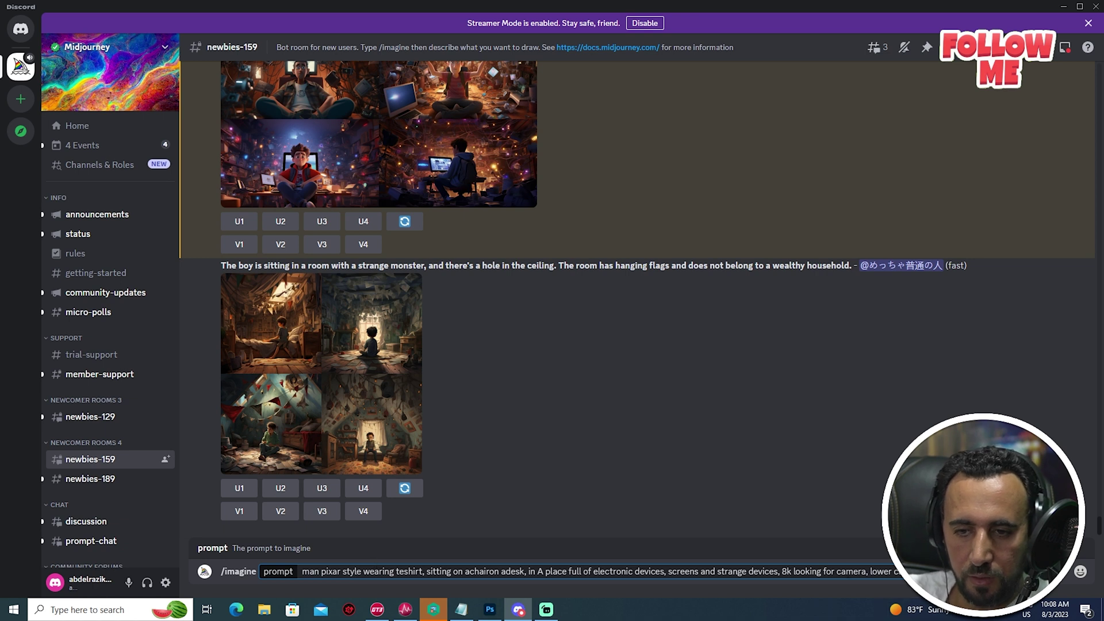
# Move "lower camera" in the new prompt so it directly follows "strange devices", before "8k".
pyautogui.press('BackSpace')
pyautogui.hotkey('shift', 'End')
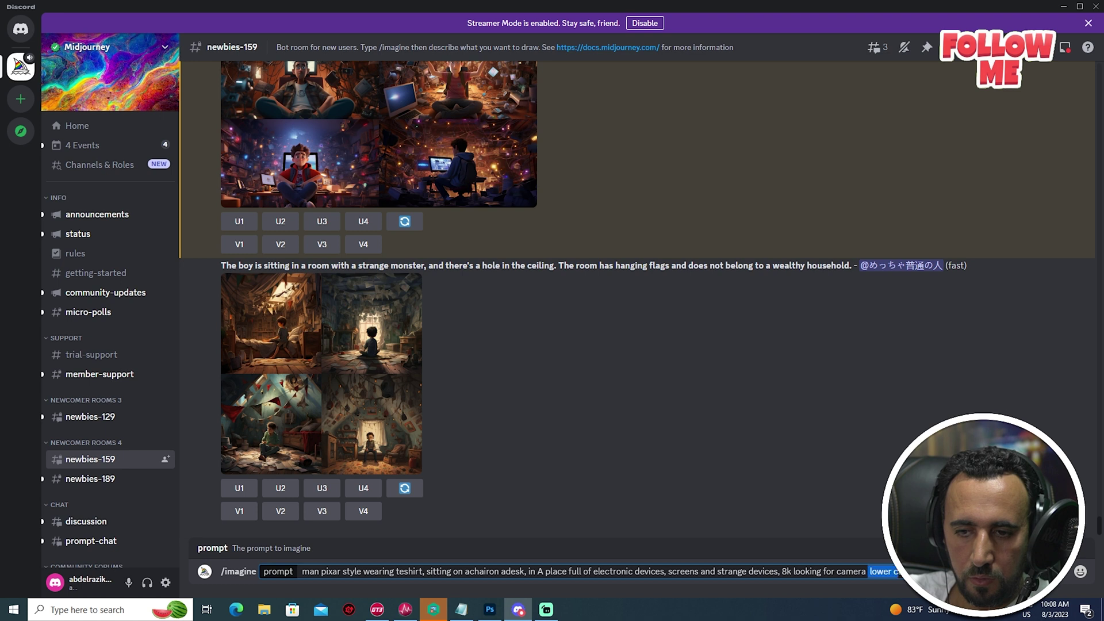
pyautogui.press('BackSpace')
pyautogui.click(778, 571)
pyautogui.write('lower camera')
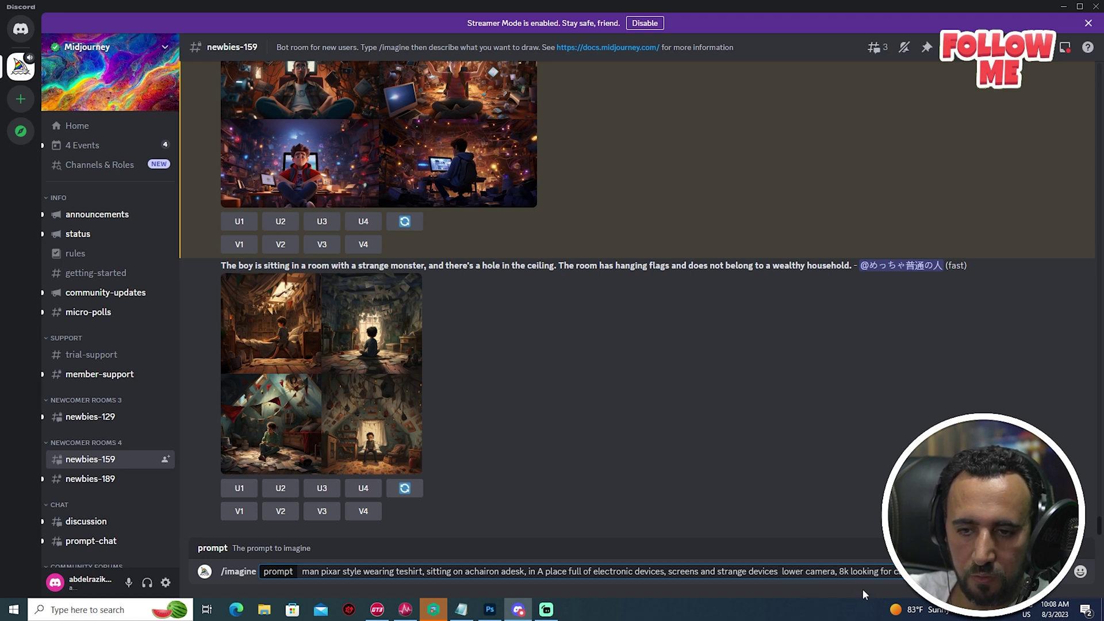
# Move "looking for camera" in the prompt to directly after "electronic devices" and submit the prompt.
pyautogui.hotkey('ctrl', 'x')
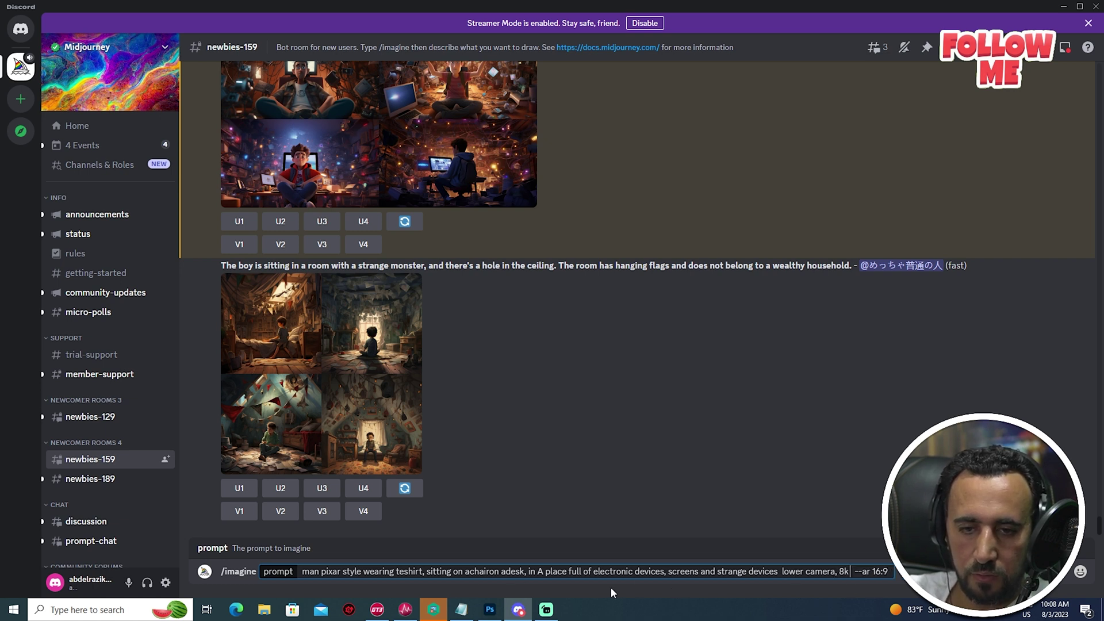
pyautogui.write('looking for camera,')
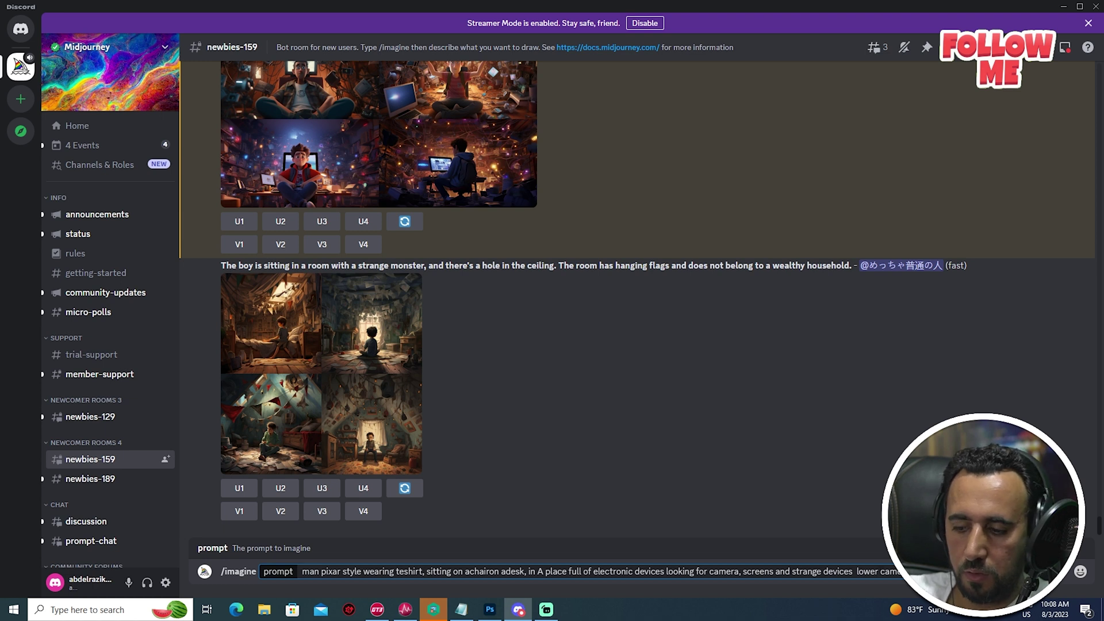
pyautogui.hotkey('ctrl', 'a')
pyautogui.press('Return')
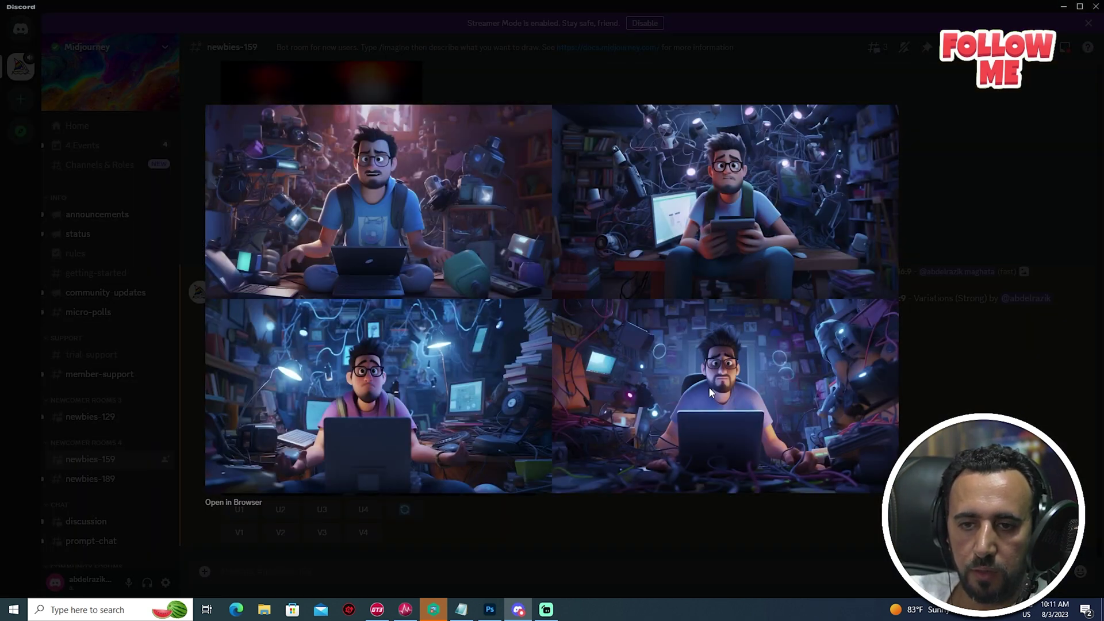
# Upscale the fourth image of the man variations grid and save the enlarged result as an image.
pyautogui.press('Escape')
pyautogui.click(364, 510)
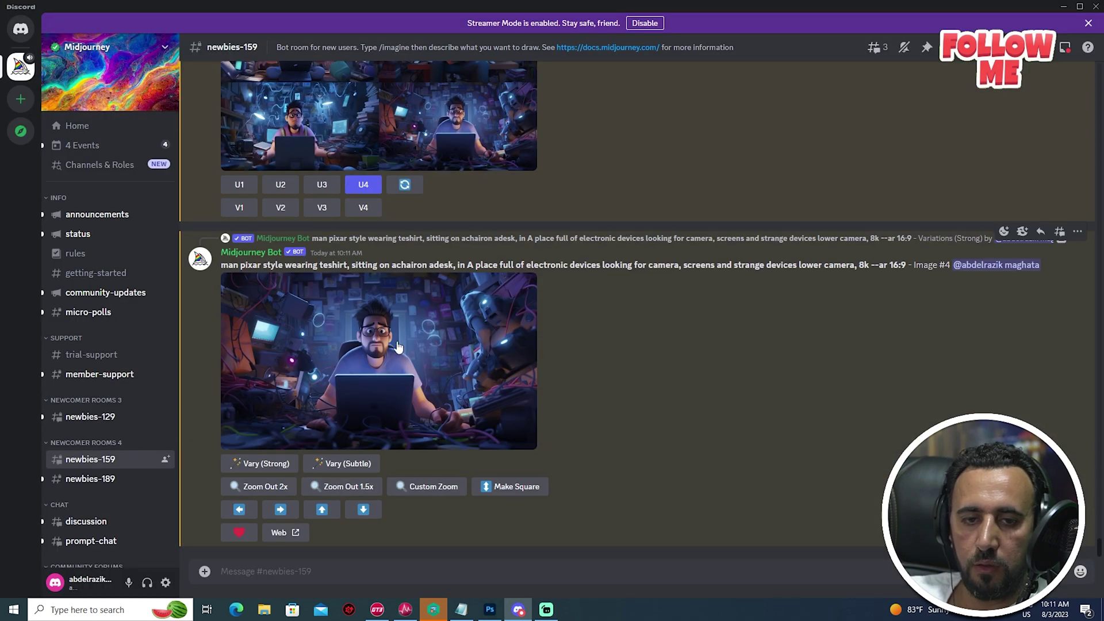
pyautogui.click(397, 346)
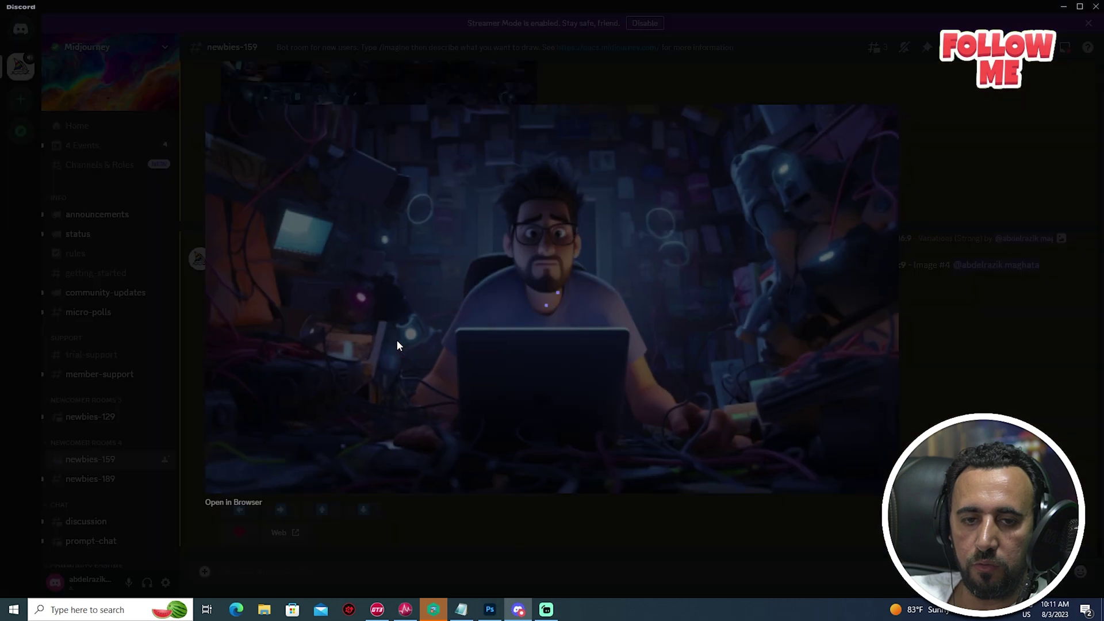
pyautogui.rightClick(524, 242)
pyautogui.click(565, 274)
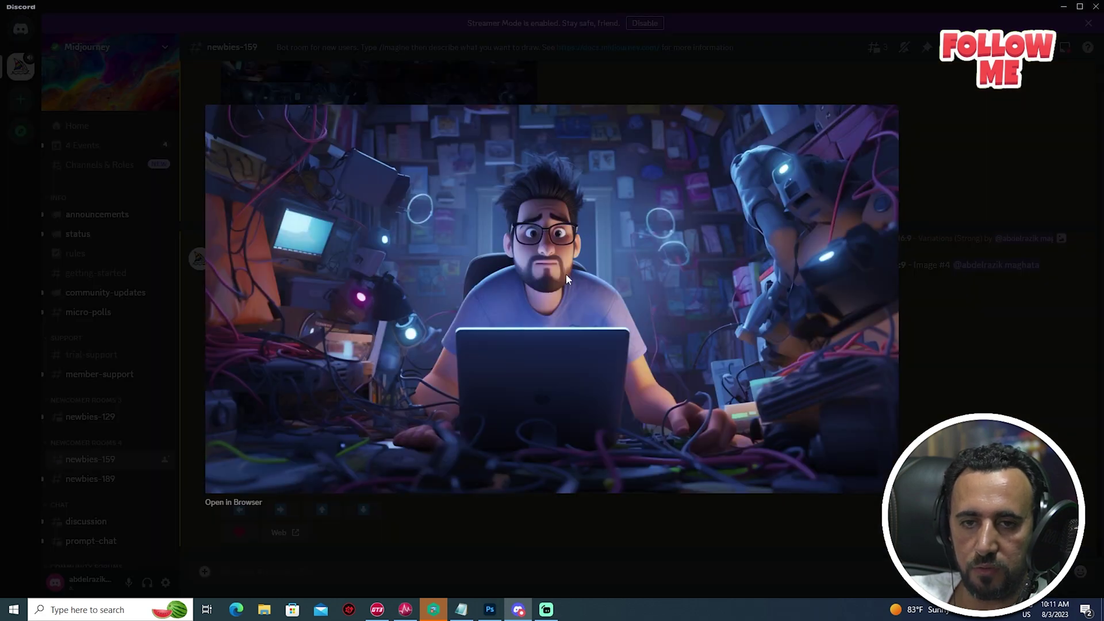
pyautogui.press('Escape')
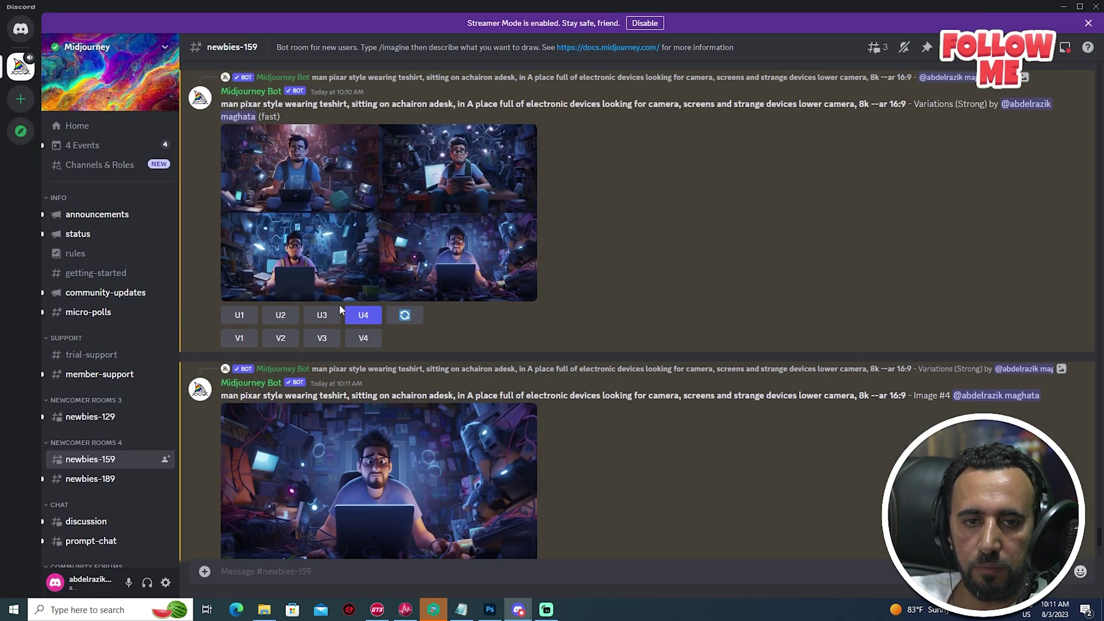
# Generate Zoom Out 2x versions of the upscaled man image and examine the resulting grid enlarged.
pyautogui.scroll(-3, 339, 304)
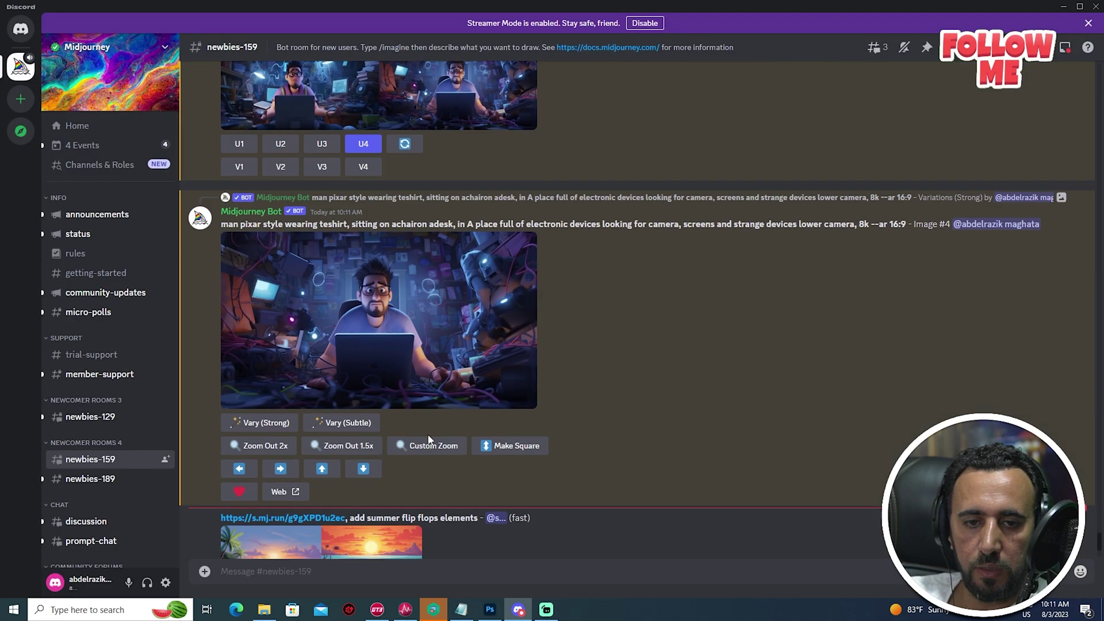
pyautogui.click(267, 452)
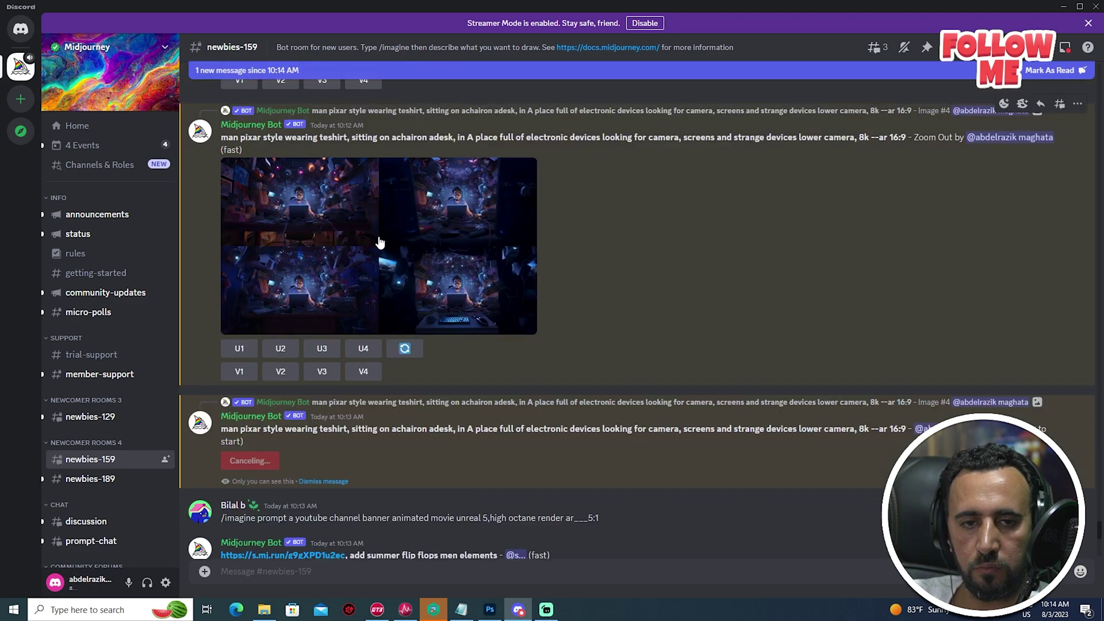
pyautogui.click(351, 236)
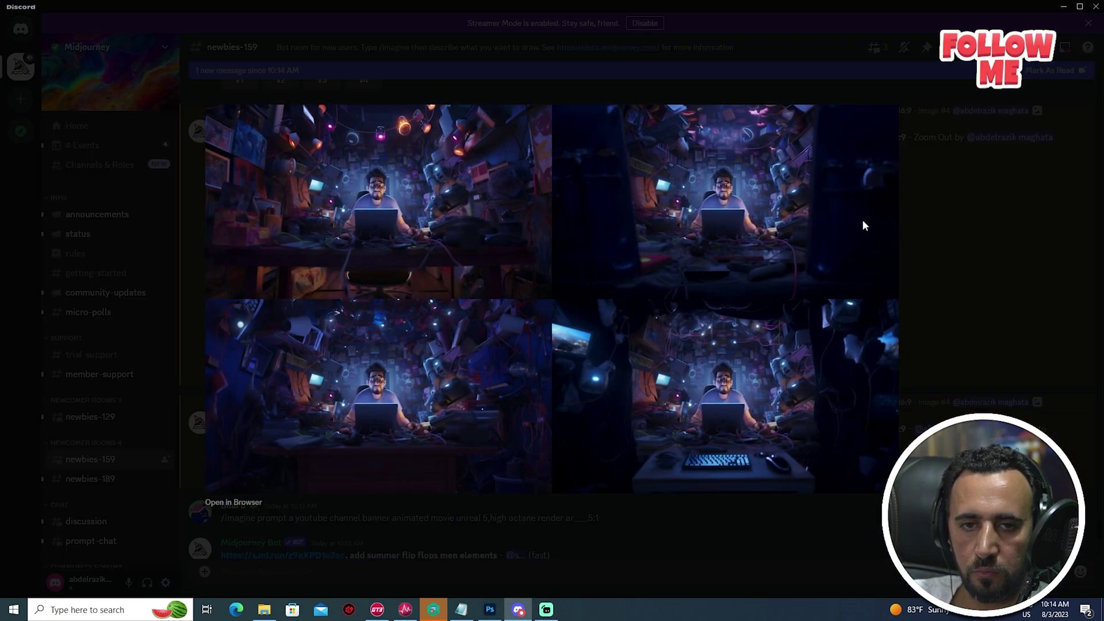
pyautogui.click(950, 236)
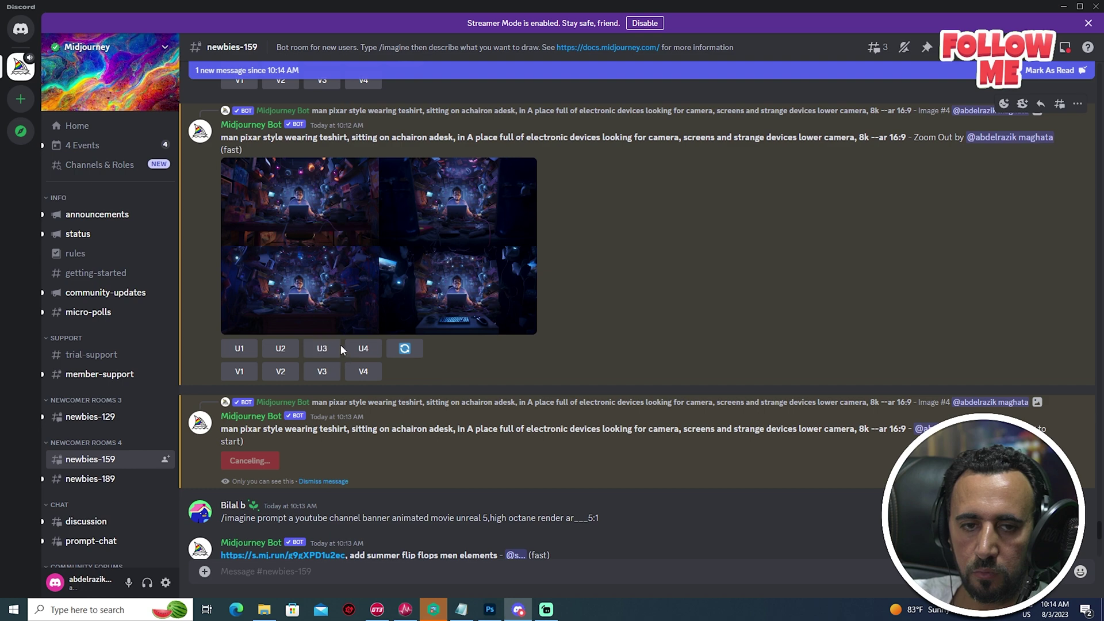
pyautogui.click(352, 277)
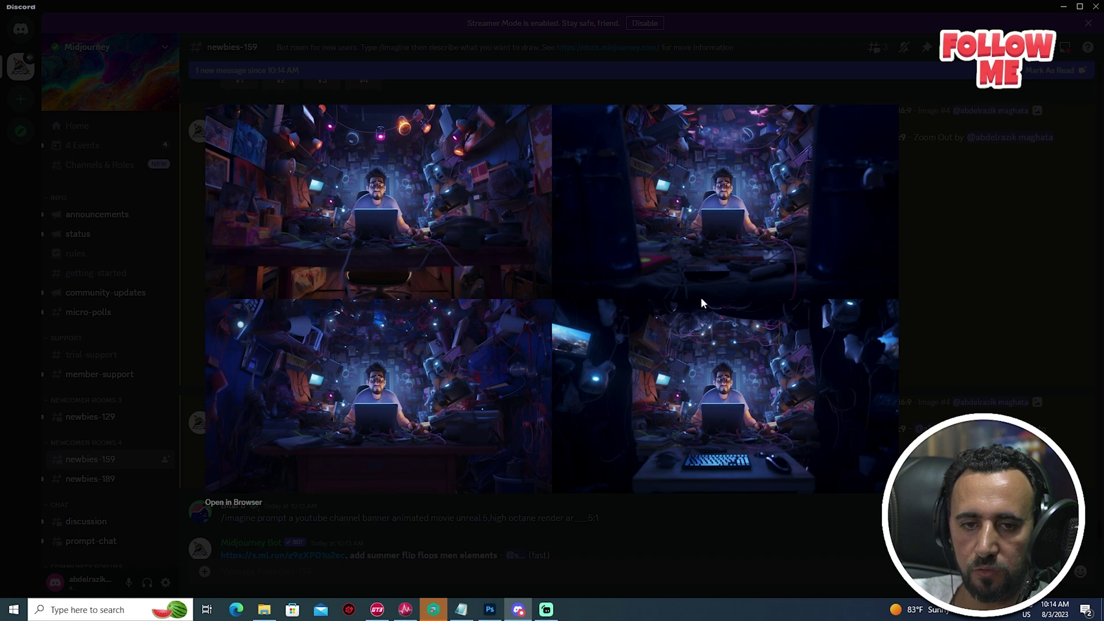
pyautogui.click(1040, 213)
# Upscale the third zoomed-out image and save the enlarged result as an image.
pyautogui.click(322, 349)
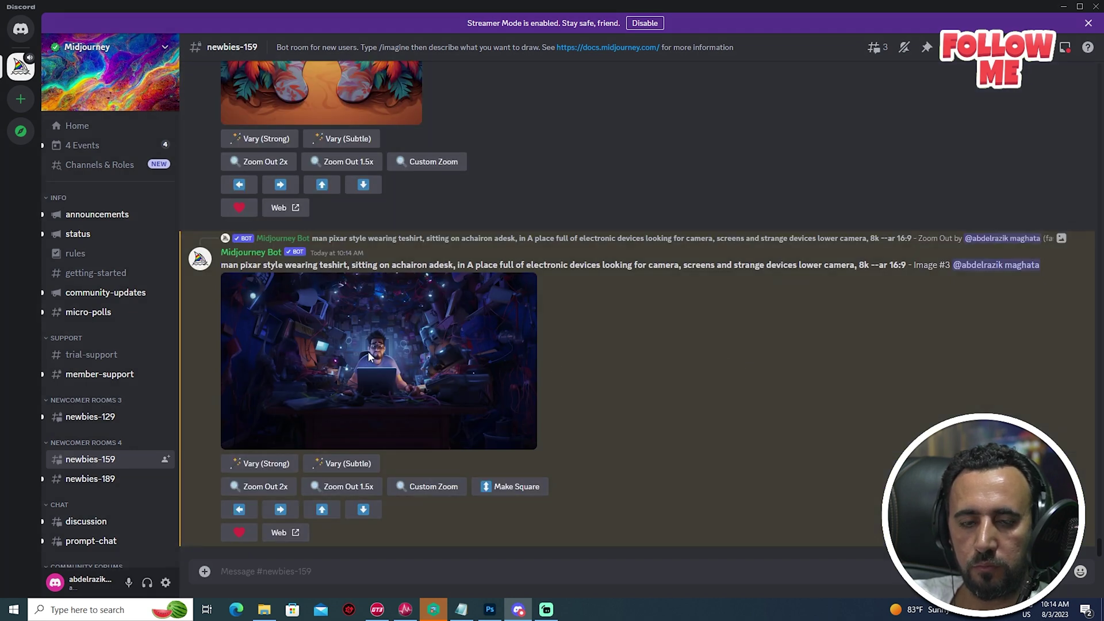
pyautogui.click(368, 356)
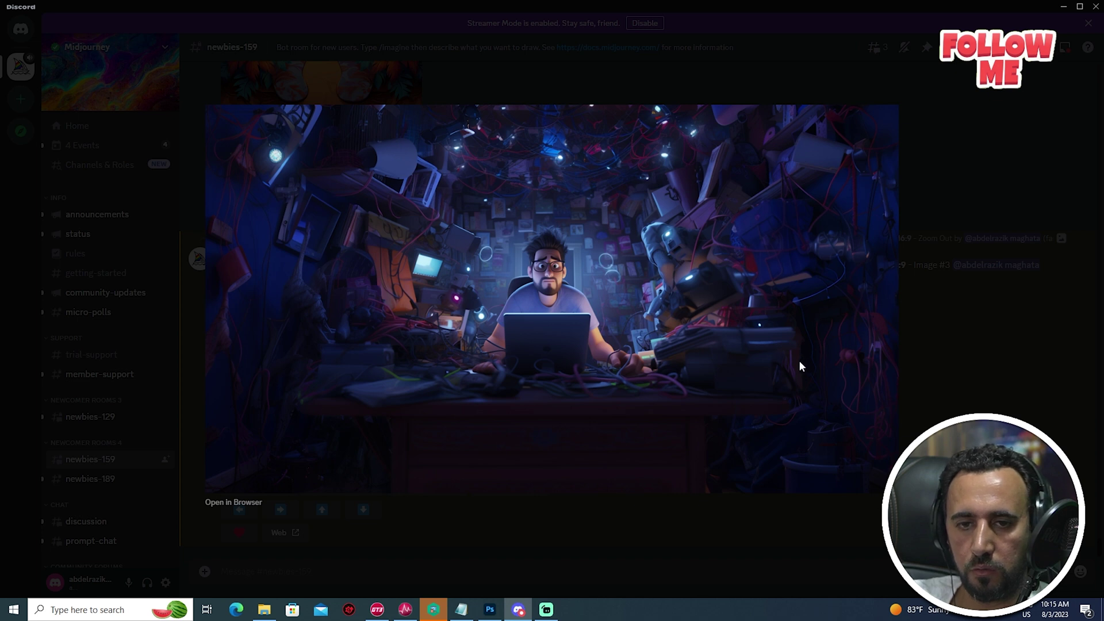
pyautogui.rightClick(604, 272)
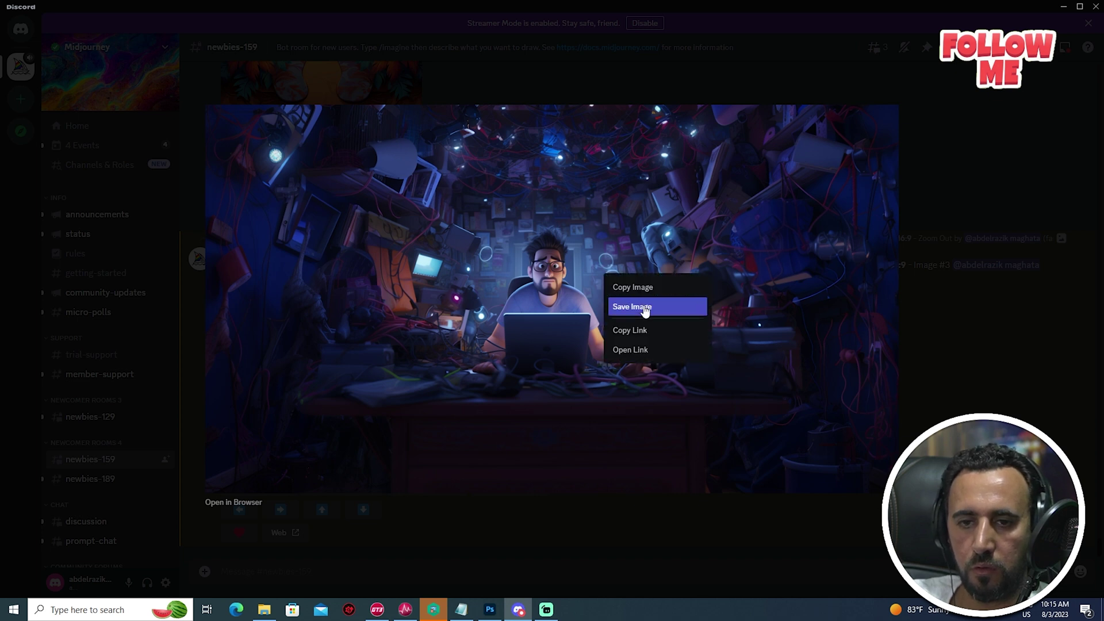
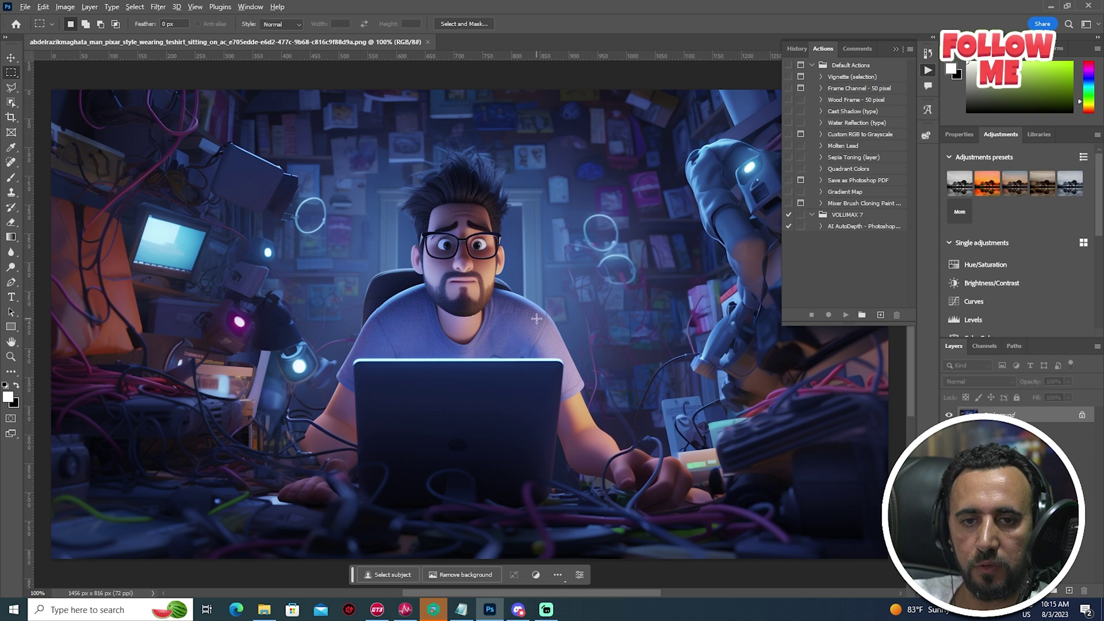
pyautogui.scroll(-1, 385, 278)
pyautogui.scroll(-1, 437, 266)
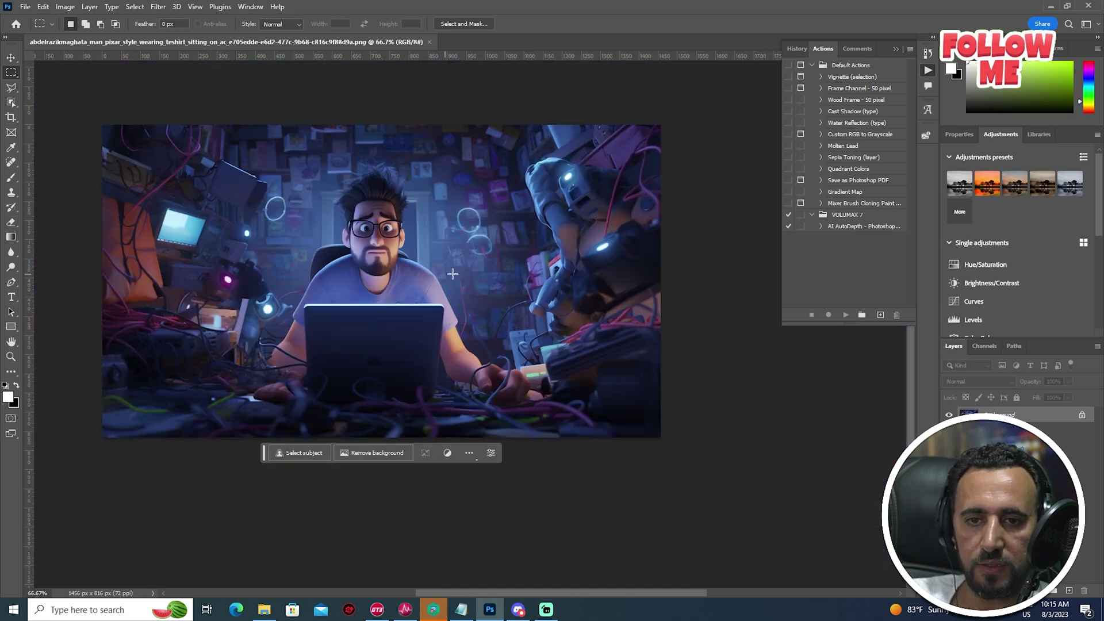
pyautogui.click(1082, 416)
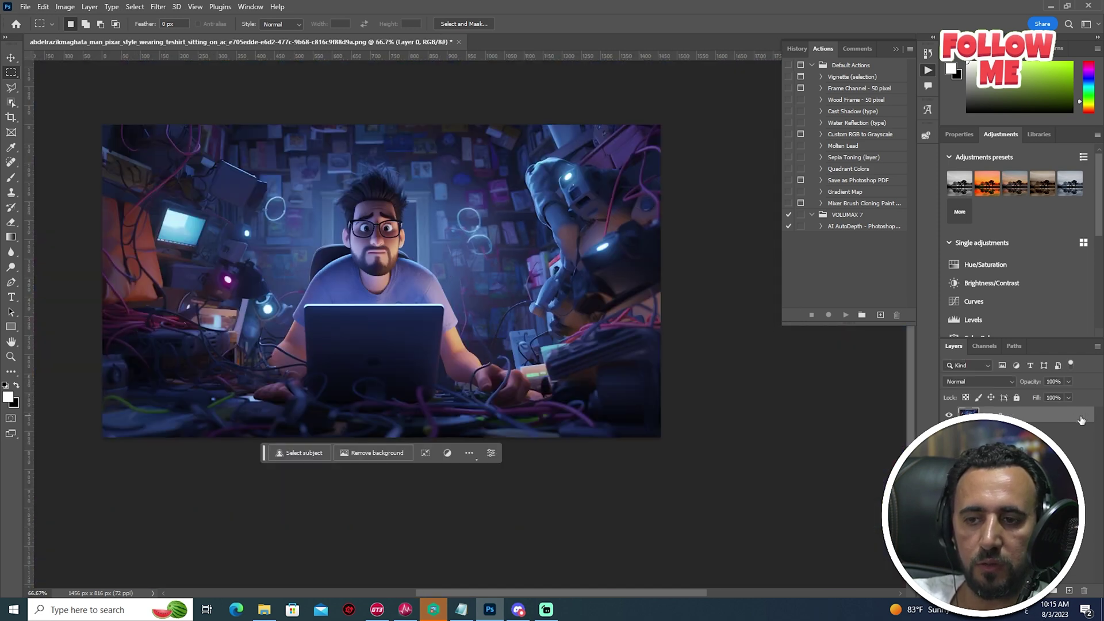
pyautogui.click(65, 7)
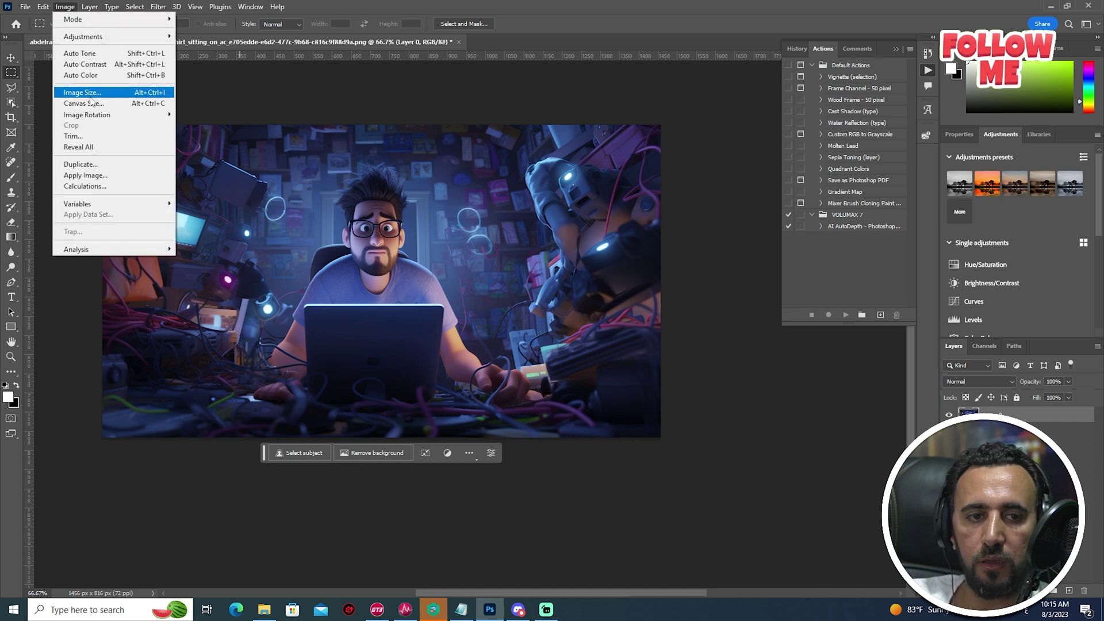
pyautogui.click(11, 102)
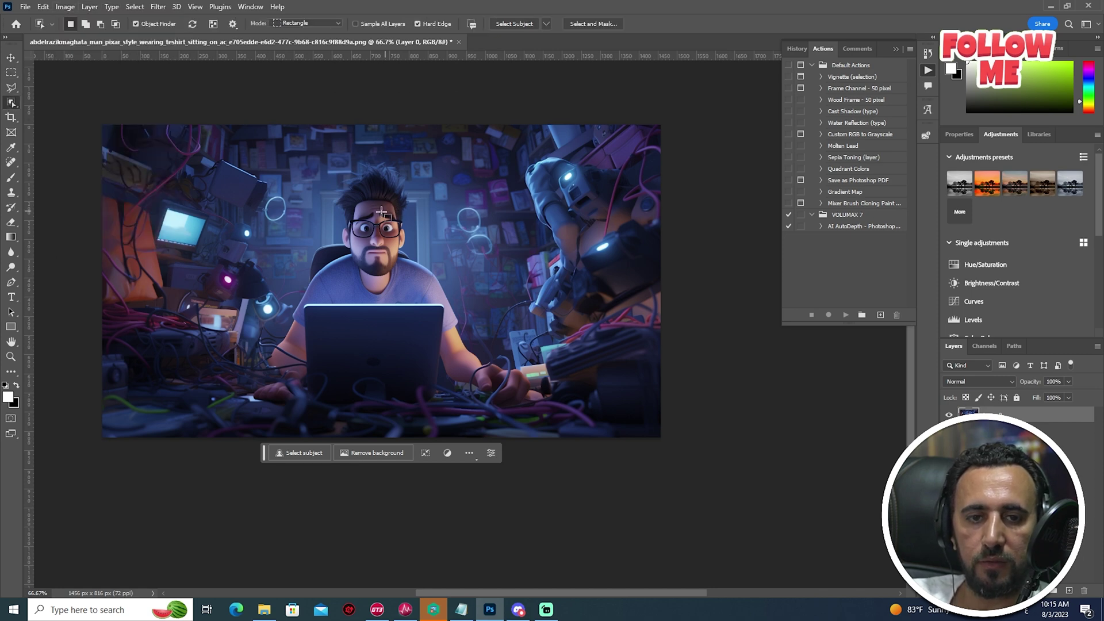
pyautogui.scroll(2, 381, 213)
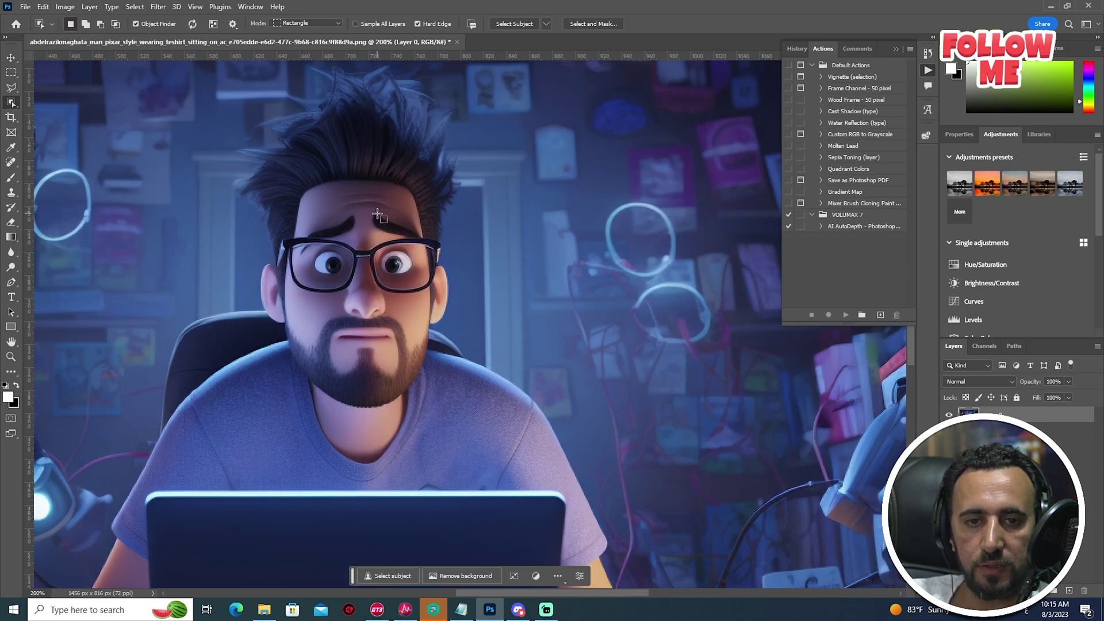
pyautogui.scroll(-1, 378, 214)
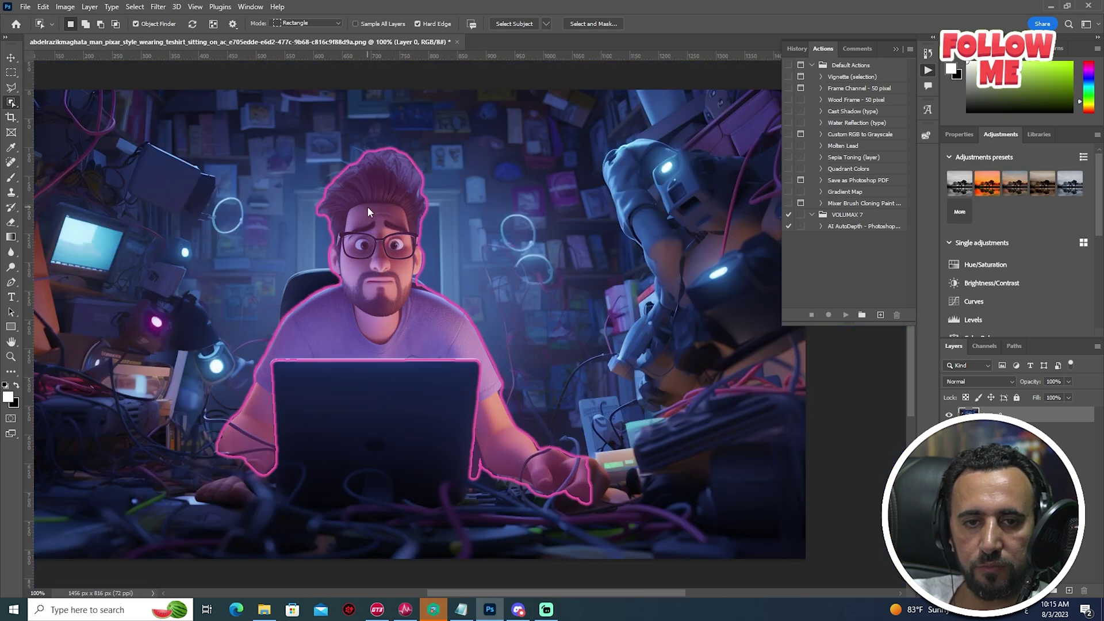
pyautogui.click(377, 266)
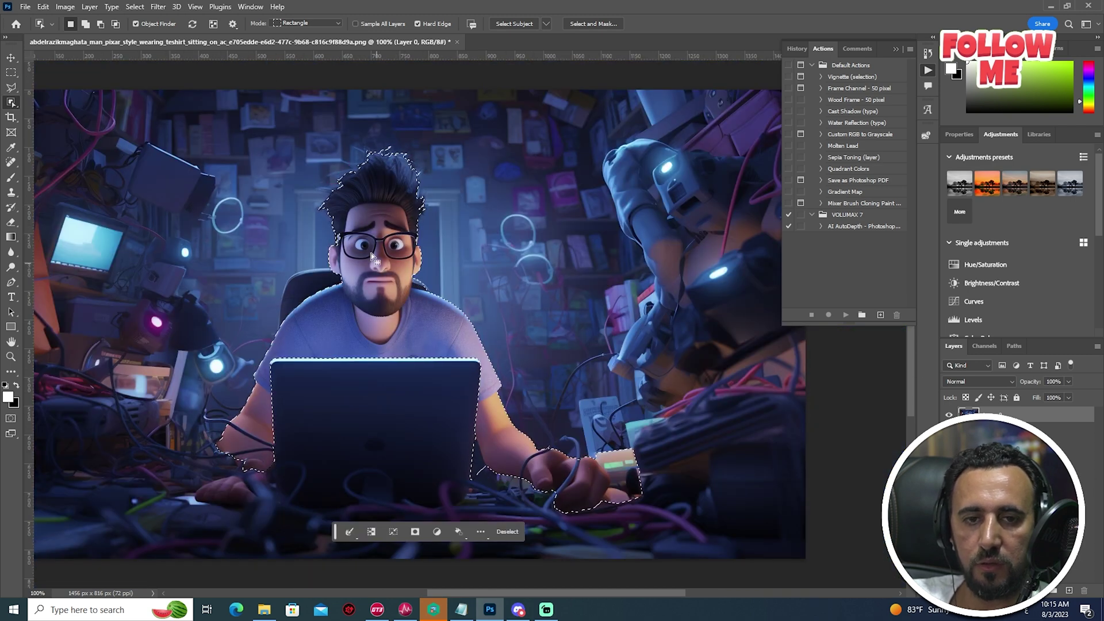
pyautogui.click(1051, 433)
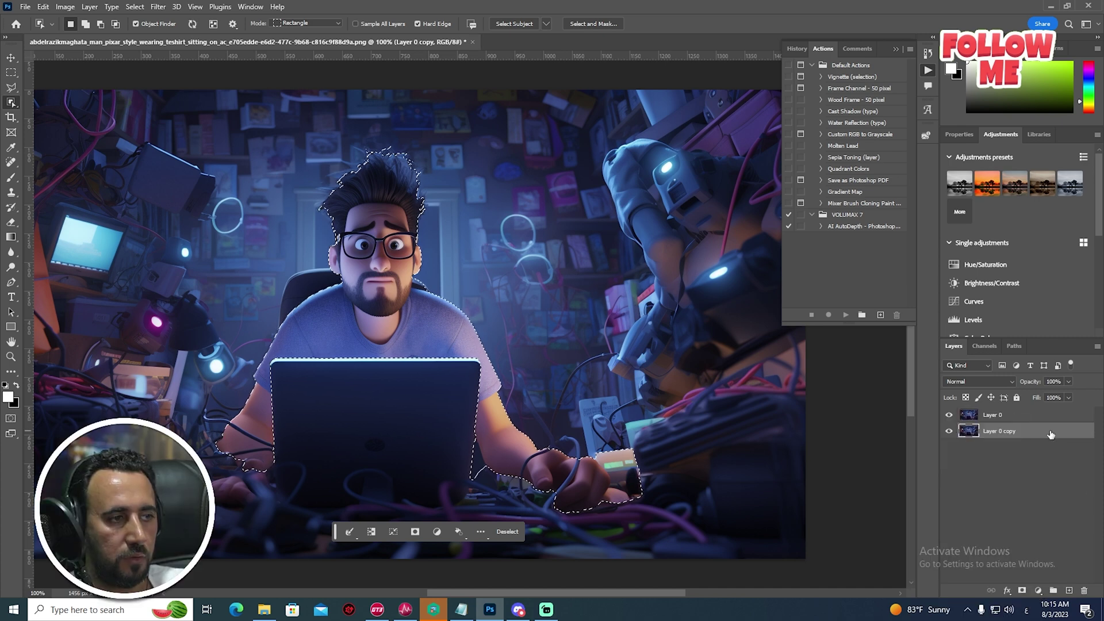
pyautogui.click(1022, 463)
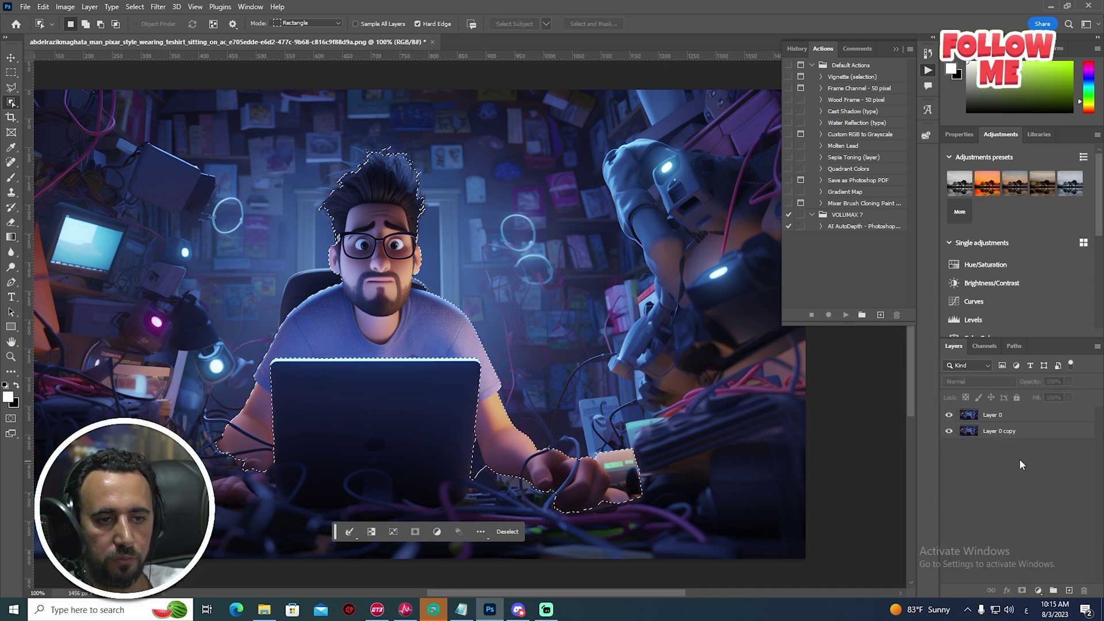
pyautogui.hotkey('ctrl', 'z')
pyautogui.hotkey('ctrl', 'z')
pyautogui.hotkey('ctrl', 'z')
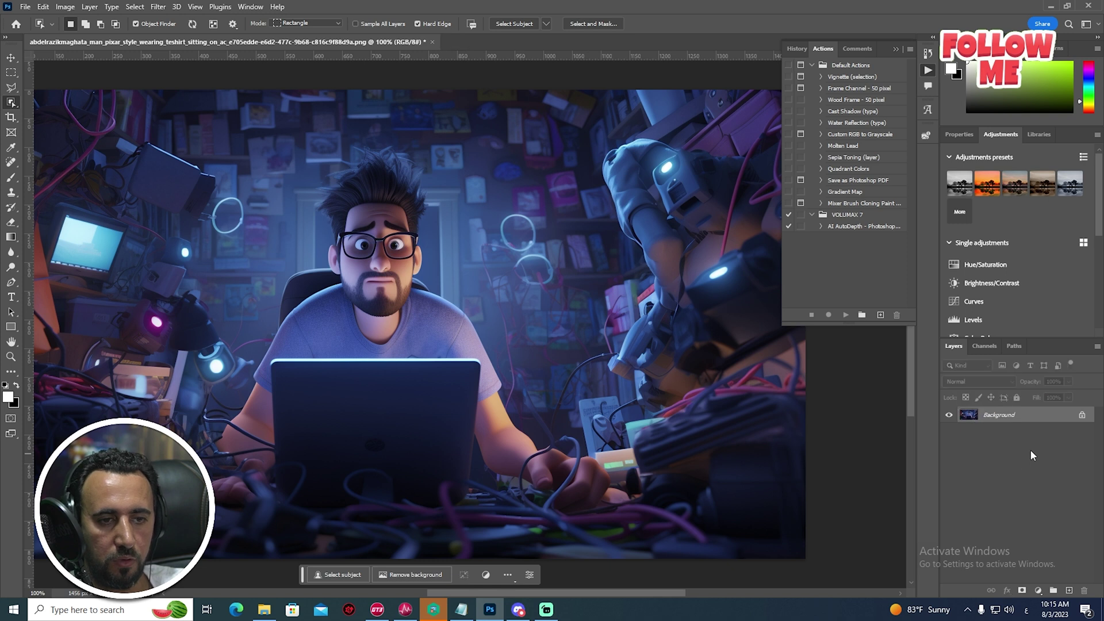
# Unlock the background layer and select only the man with the Object Selection tool.
pyautogui.click(1082, 416)
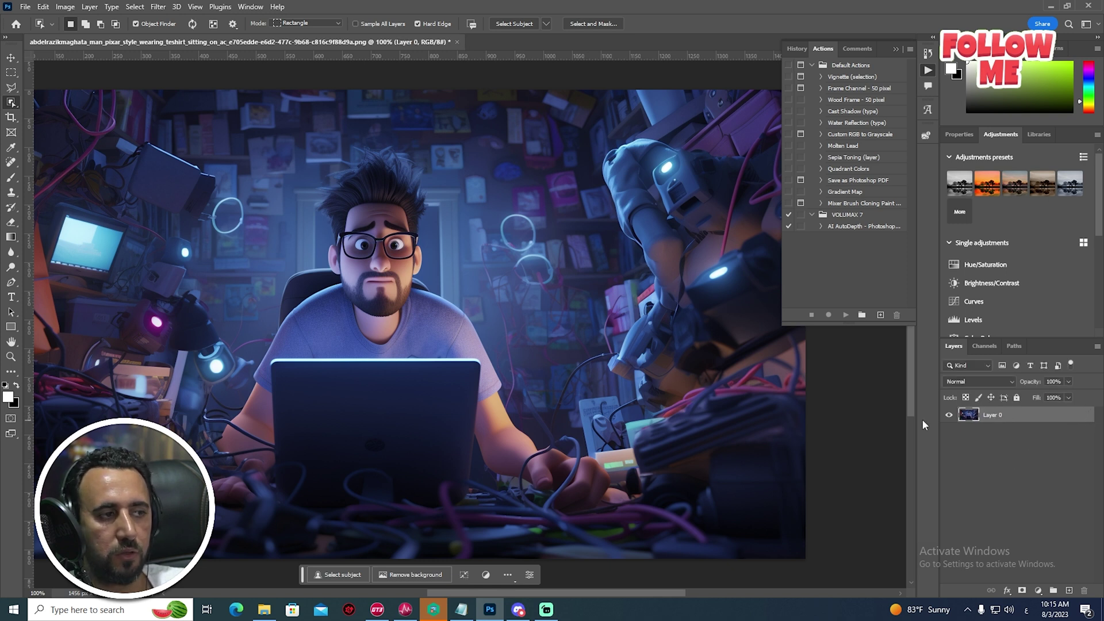
pyautogui.click(11, 102)
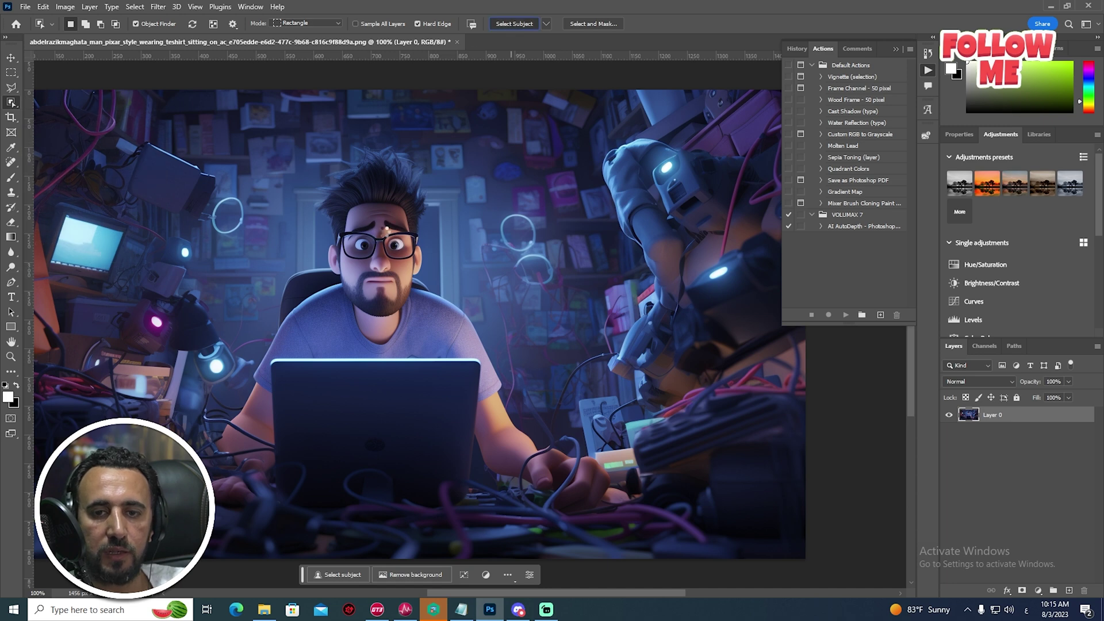
pyautogui.click(373, 218)
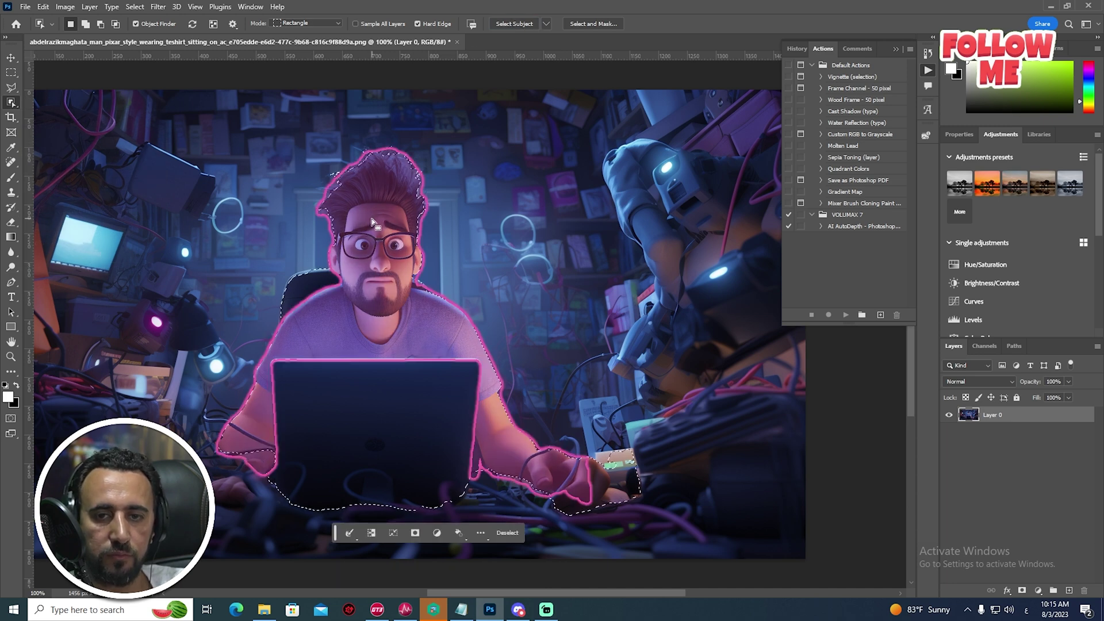
pyautogui.hotkey('ctrl', 'd')
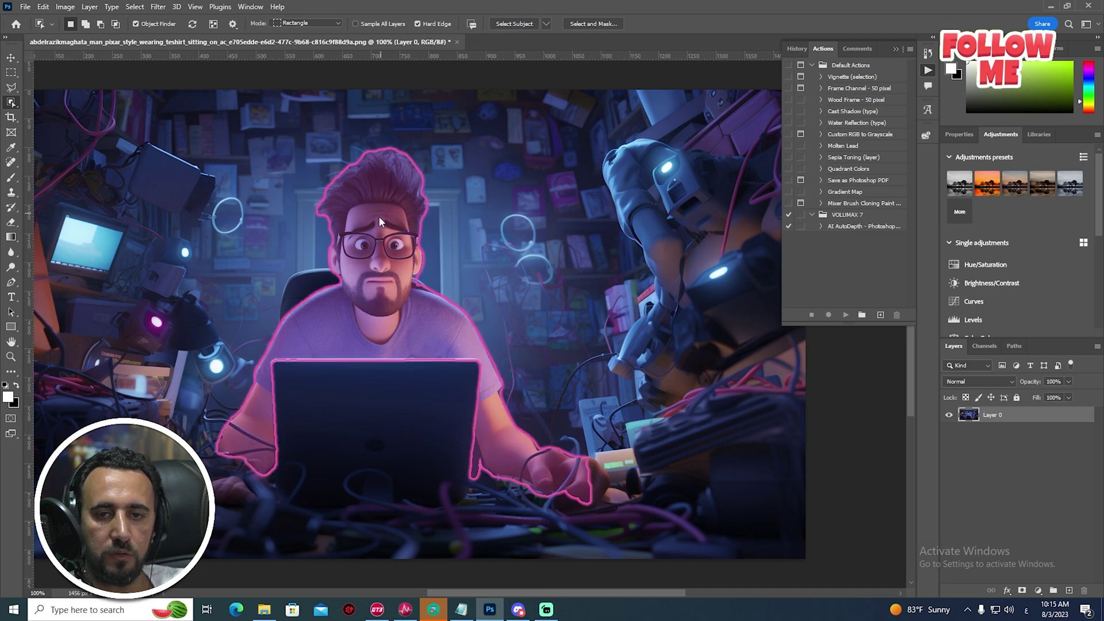
pyautogui.click(387, 195)
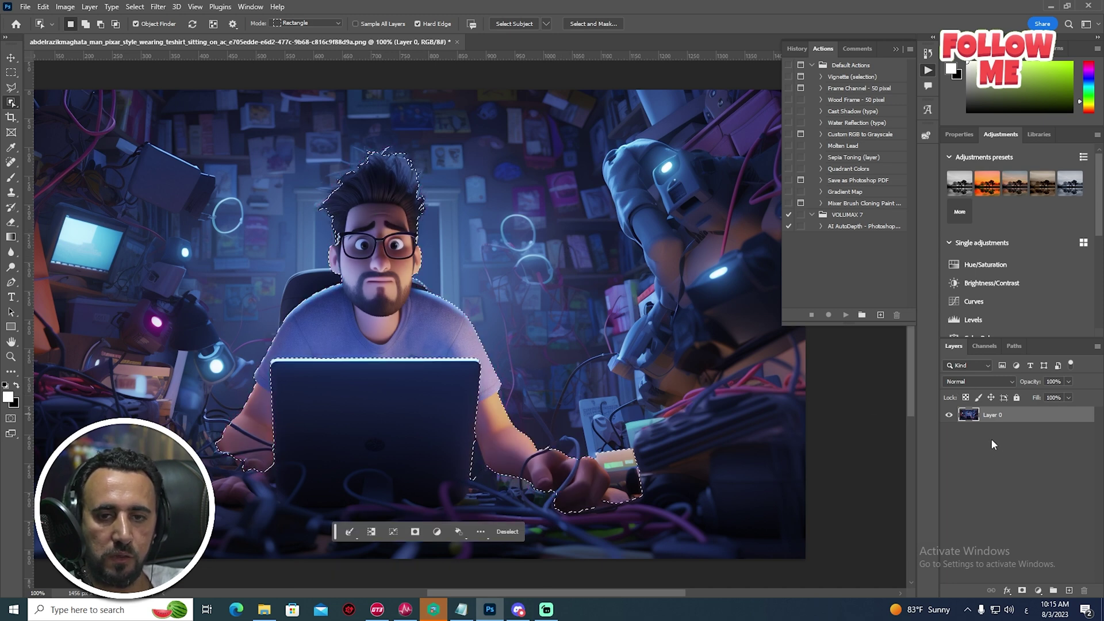
# Duplicate the image layer beneath the original and add a layer mask to the original from the man selection.
pyautogui.moveTo(1018, 419); pyautogui.dragTo(1015, 430)
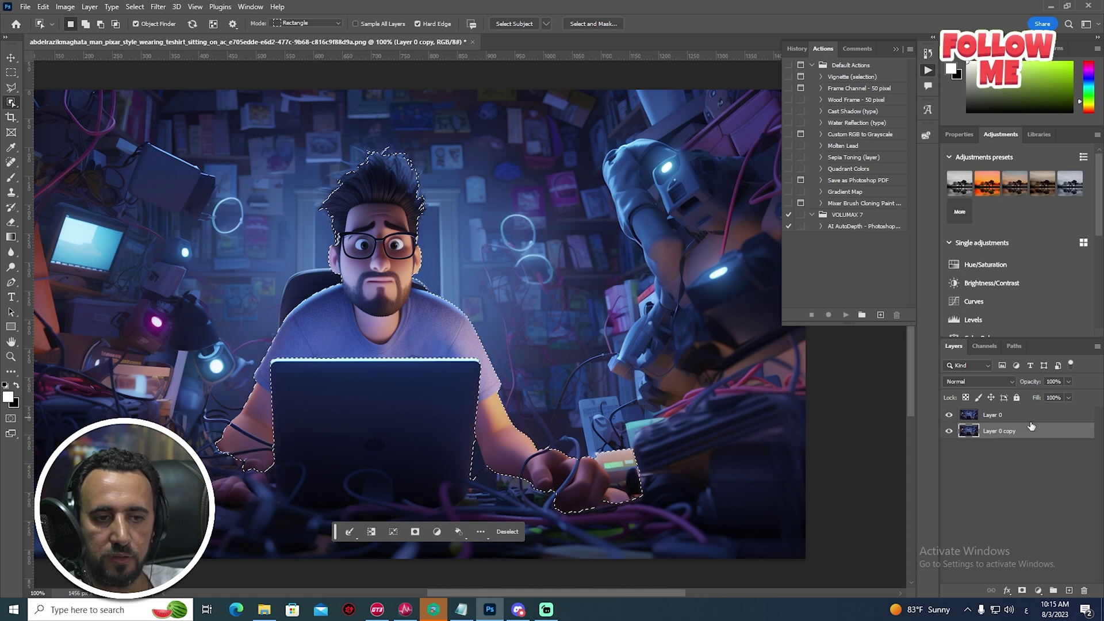
pyautogui.click(1028, 415)
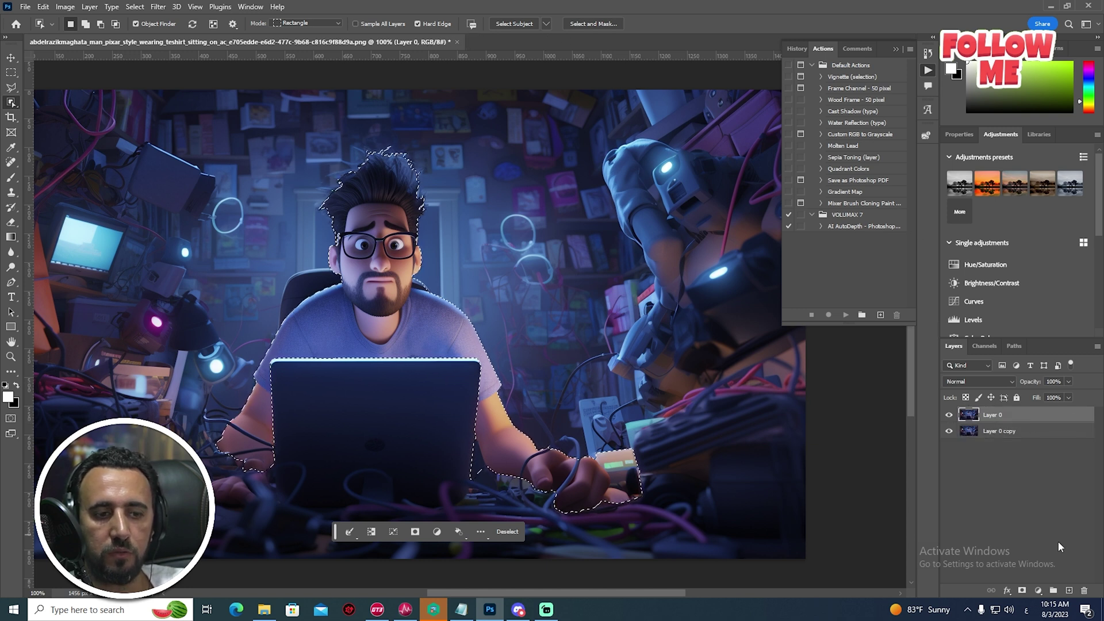
pyautogui.click(1023, 591)
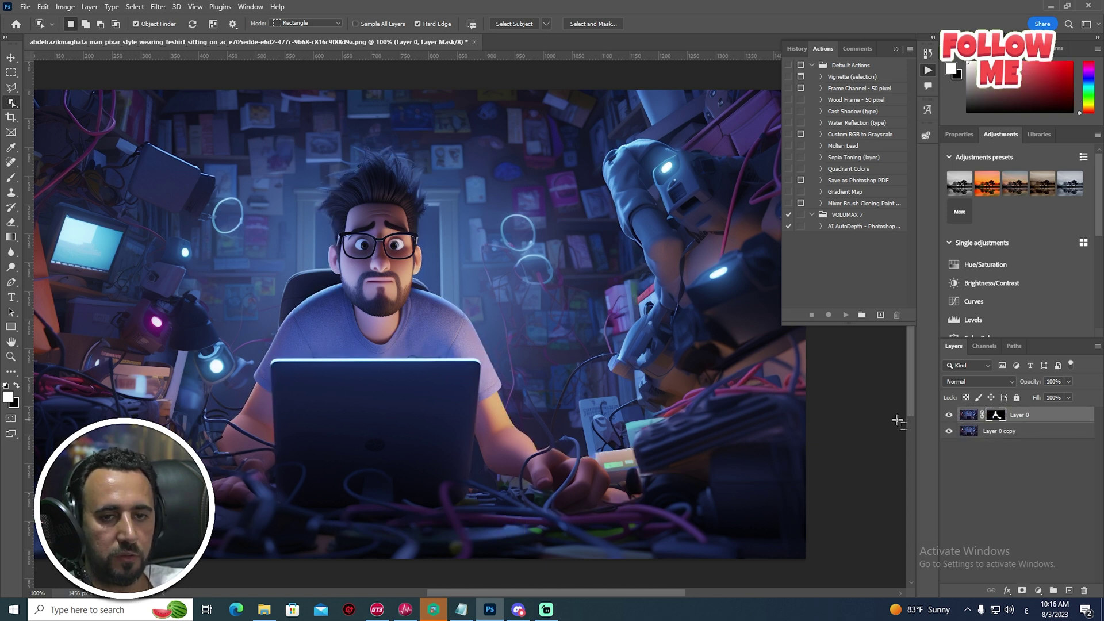
# Hide the duplicate layer and inspect the cut-out man on the transparent background.
pyautogui.click(949, 432)
pyautogui.press('\\')
pyautogui.press('\\')
pyautogui.scroll(2, 447, 283)
pyautogui.scroll(-2, 467, 209)
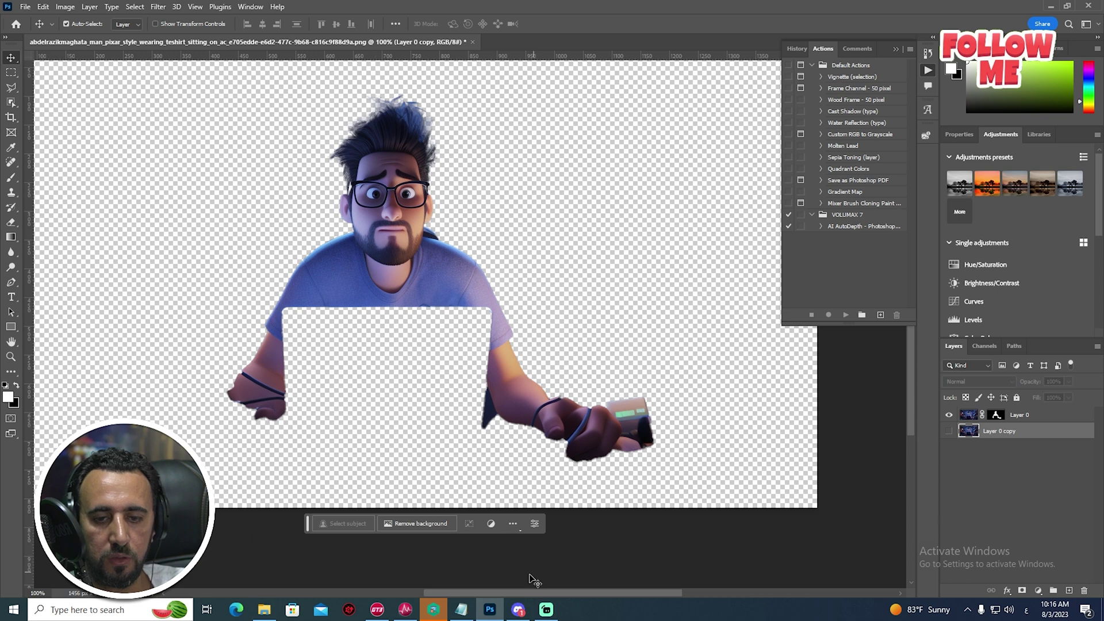
# Launch the Chrome browser and go to google.com.
pyautogui.press('super')
pyautogui.write('ل')
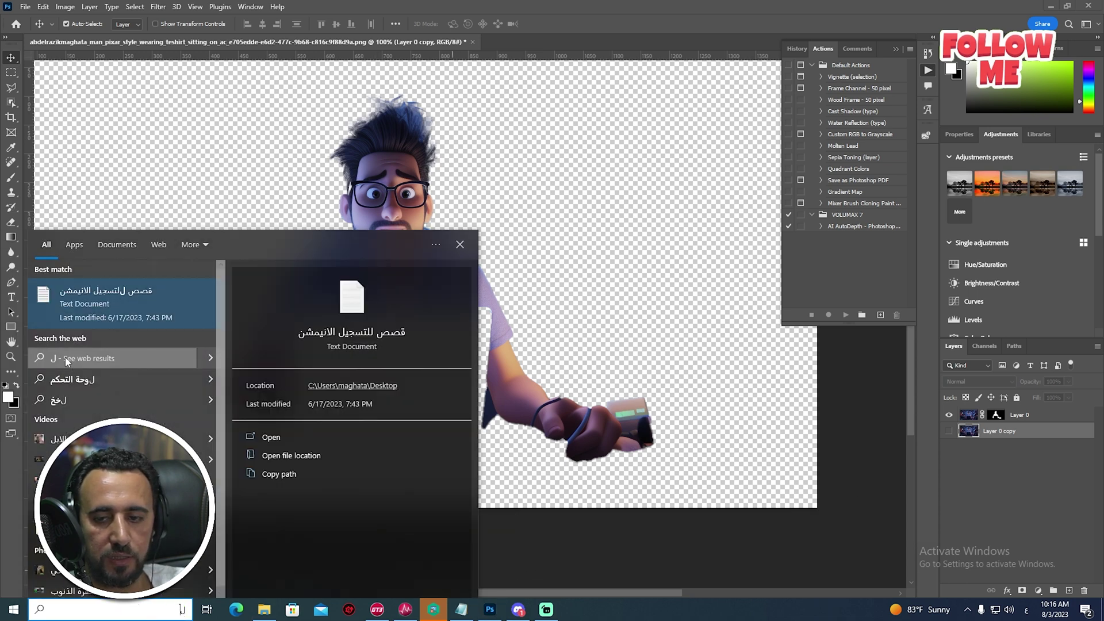
pyautogui.press('BackSpace')
pyautogui.write('chrome')
pyautogui.click(83, 295)
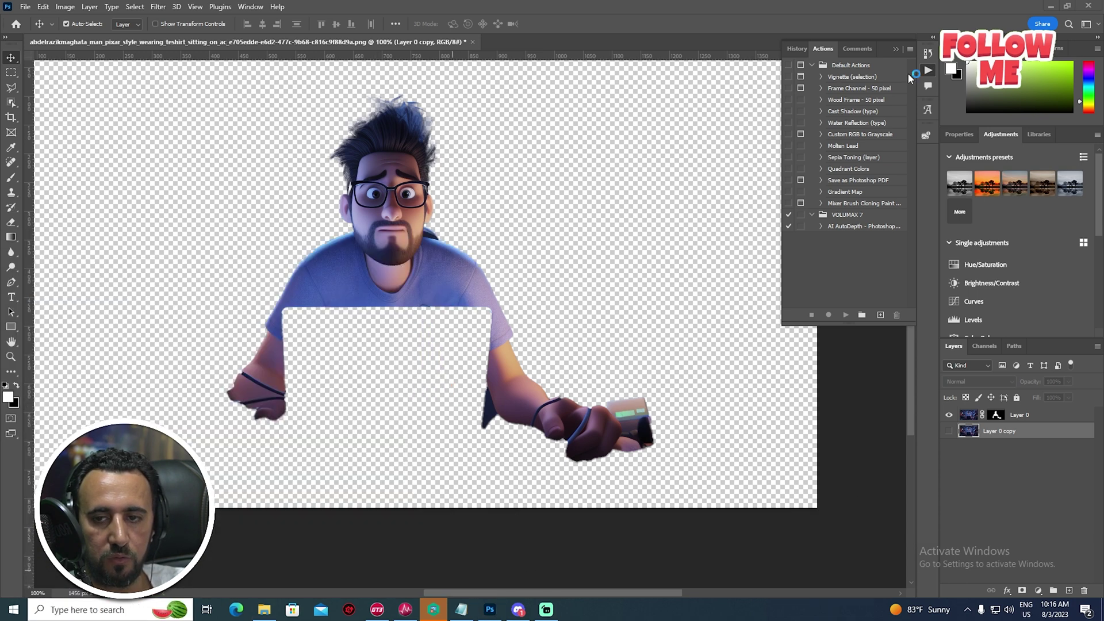
pyautogui.write('google.com')
pyautogui.press('Return')
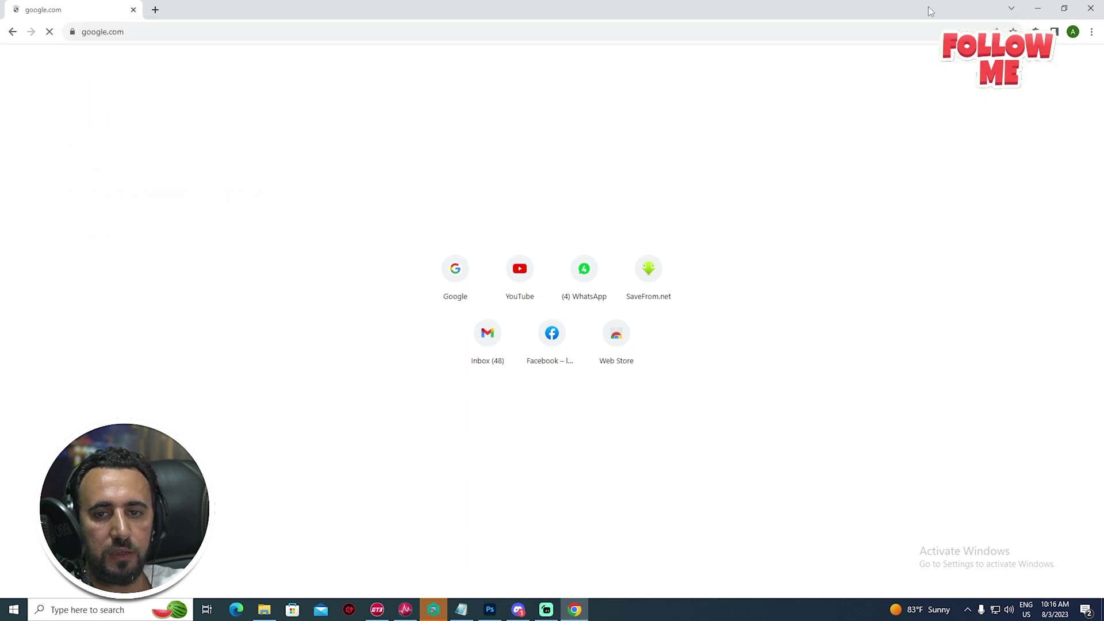
# Search Google for "green screen" and browse the image results.
pyautogui.write('green screen')
pyautogui.press('Return')
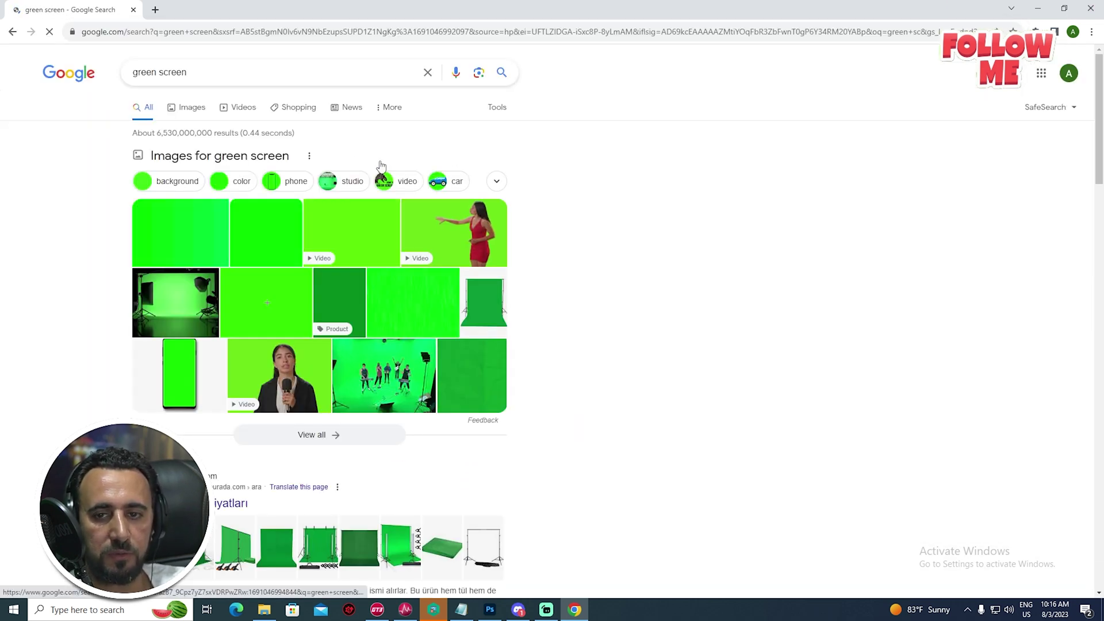
pyautogui.click(184, 113)
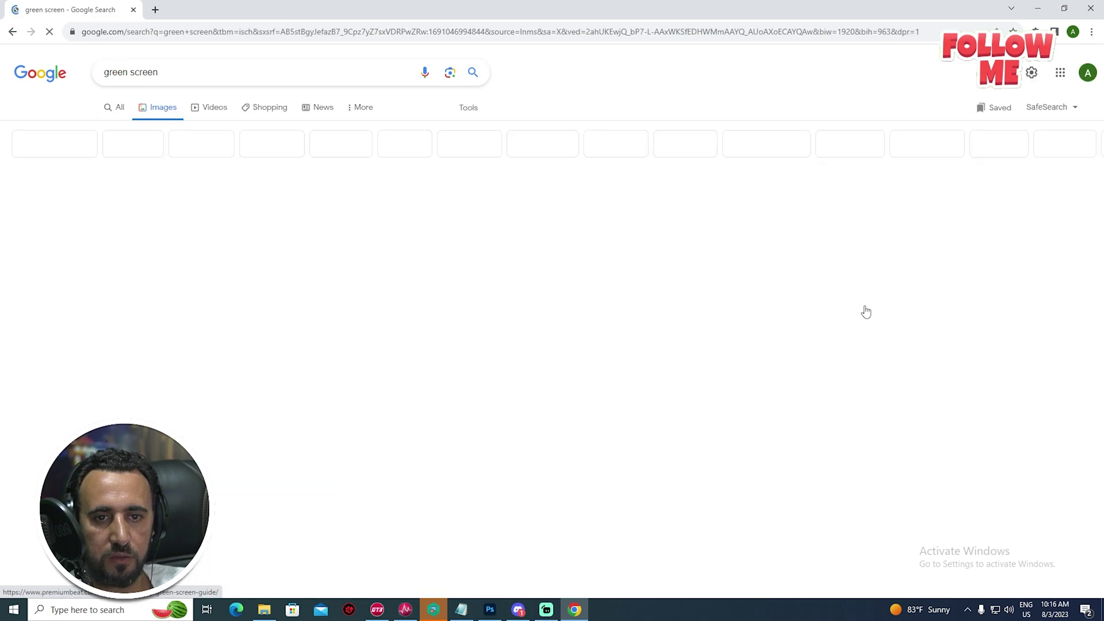
pyautogui.scroll(-4, 813, 346)
pyautogui.scroll(-7, 813, 346)
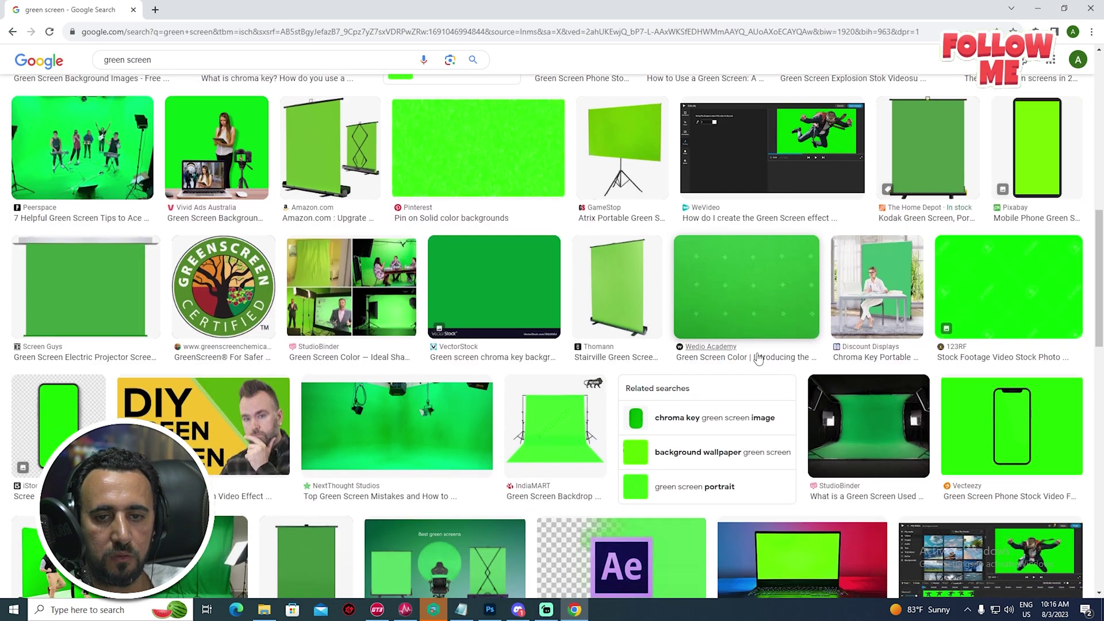
pyautogui.press('super+shift+s')
pyautogui.moveTo(533, 254); pyautogui.dragTo(474, 294)
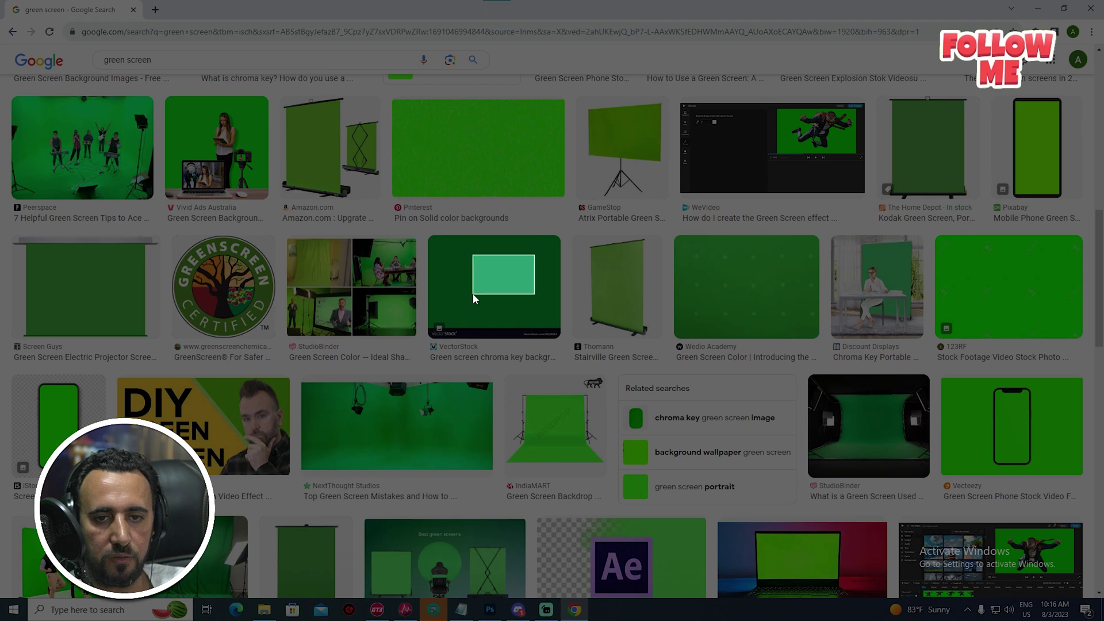
pyautogui.hotkey('alt', 'Tab')
# Copy the solid green VectorStock image and paste it into the Photoshop document beside the man's head.
pyautogui.hotkey('alt', 'Tab')
pyautogui.rightClick(506, 271)
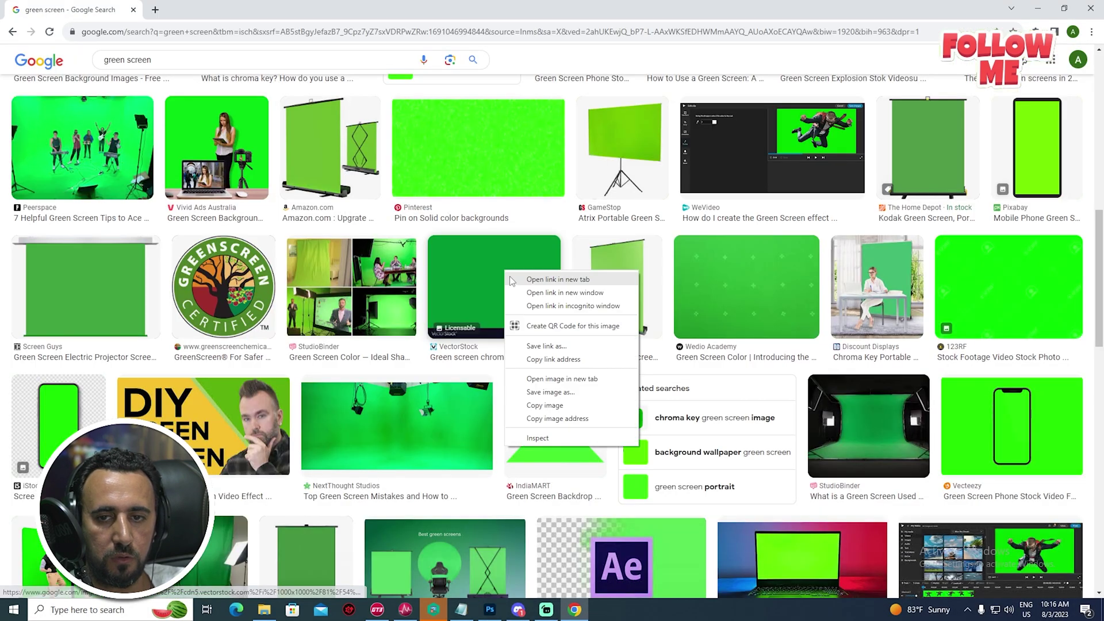
pyautogui.click(554, 405)
pyautogui.hotkey('alt', 'Tab')
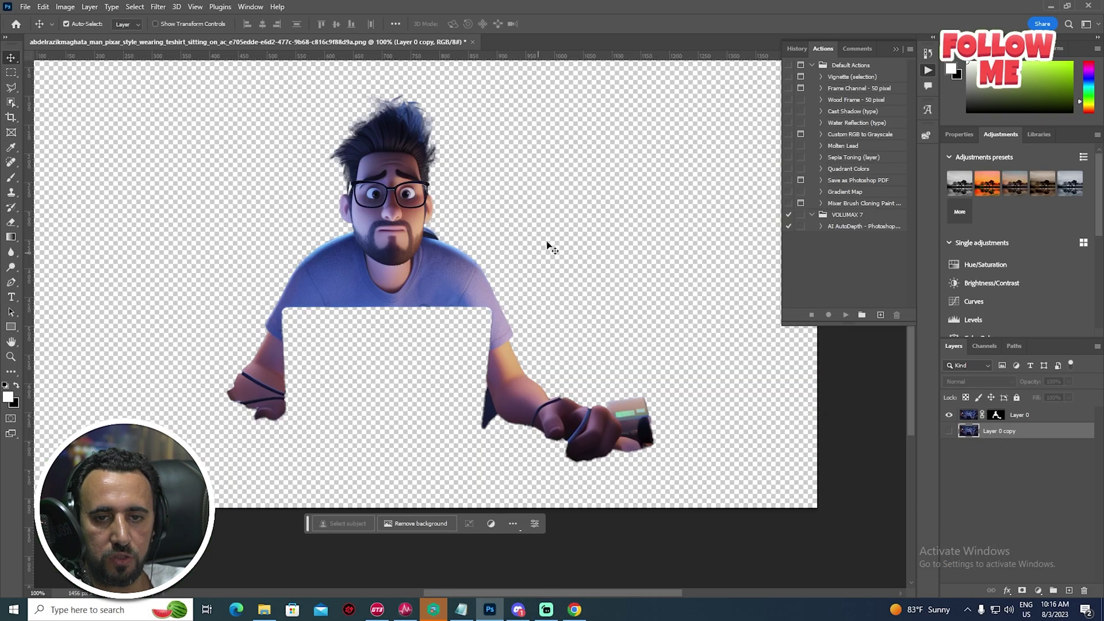
pyautogui.hotkey('ctrl', 'v')
pyautogui.moveTo(488, 252); pyautogui.dragTo(662, 194)
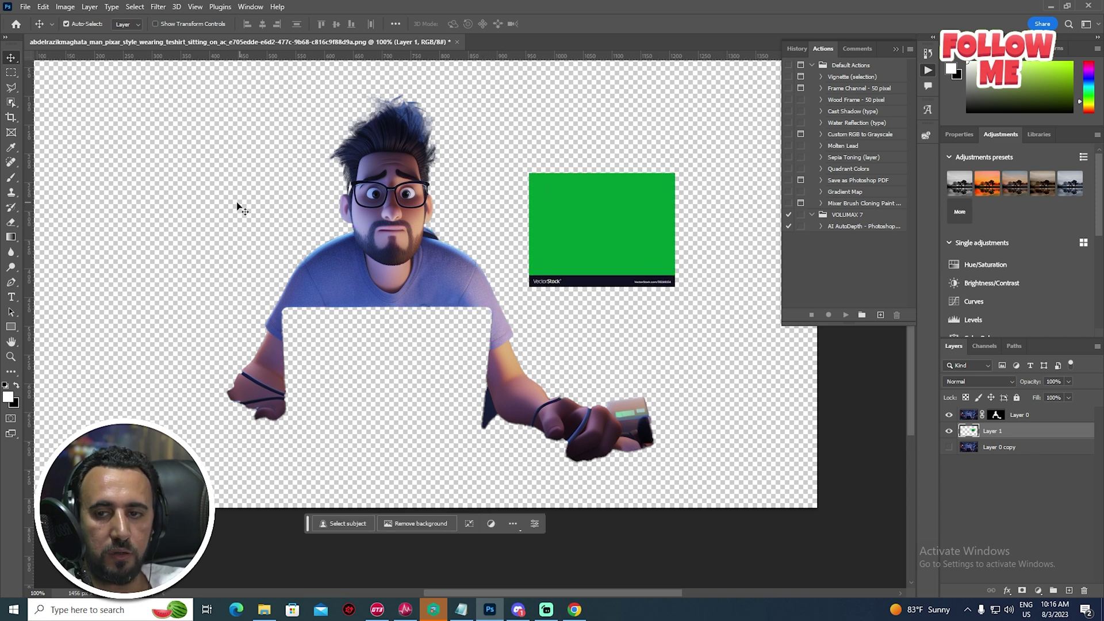
# Sample the pasted image's green with the Eyedropper and fill its whole layer with that colour behind the man.
pyautogui.press('i')
pyautogui.click(608, 203)
pyautogui.click(597, 211)
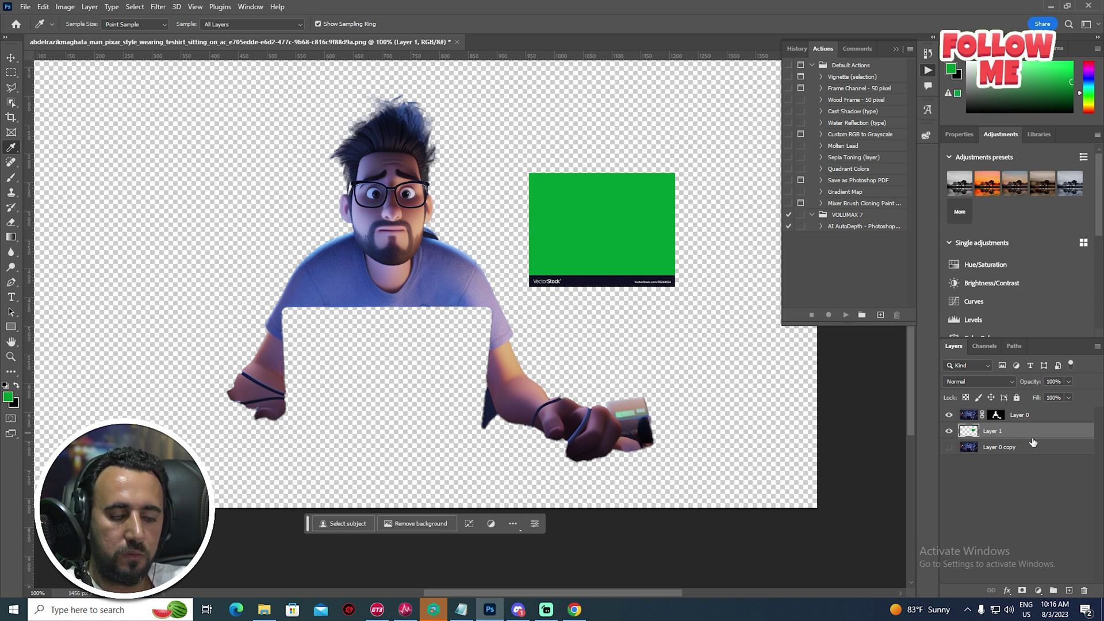
pyautogui.hotkey('alt', 'BackSpace')
pyautogui.press('v')
pyautogui.scroll(1, 491, 177)
pyautogui.scroll(-2, 491, 177)
pyautogui.scroll(1, 445, 192)
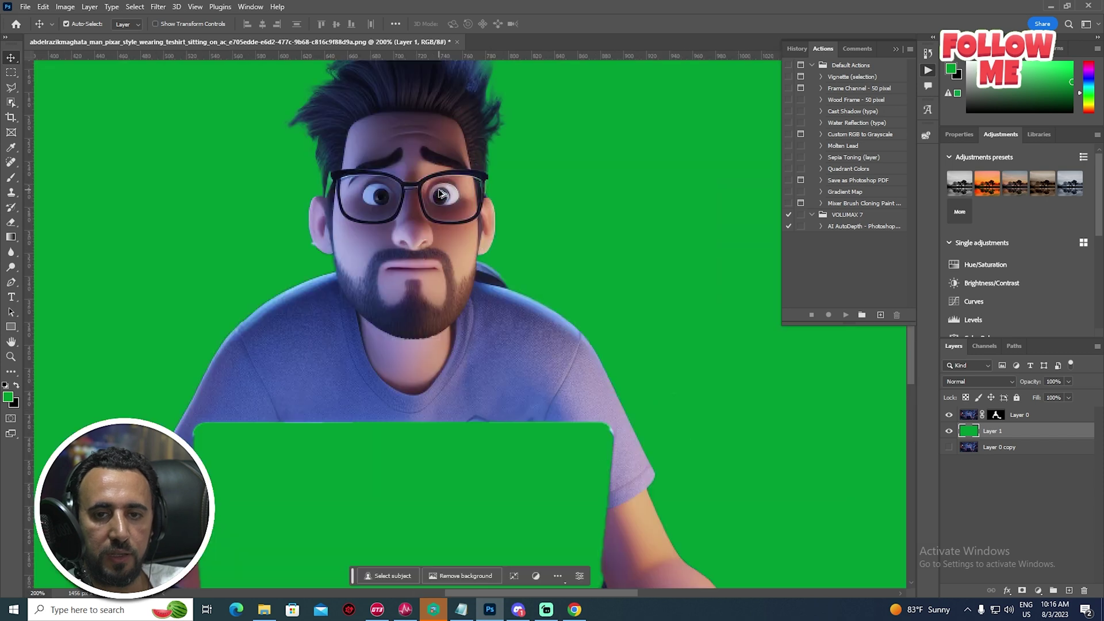
pyautogui.scroll(3, 600, 251)
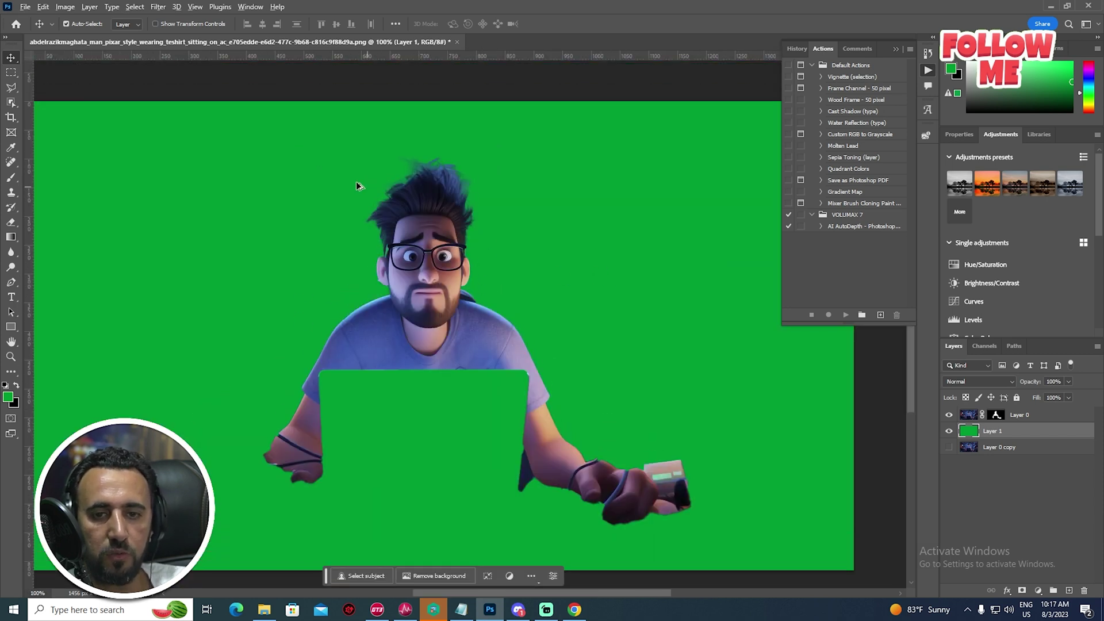
# Draw a rectangular selection around the man's head and shoulders, from the image's top edge down to just above the laptop cutout.
pyautogui.click(11, 73)
pyautogui.moveTo(592, 141); pyautogui.dragTo(244, 369)
pyautogui.moveTo(607, 101); pyautogui.dragTo(151, 381)
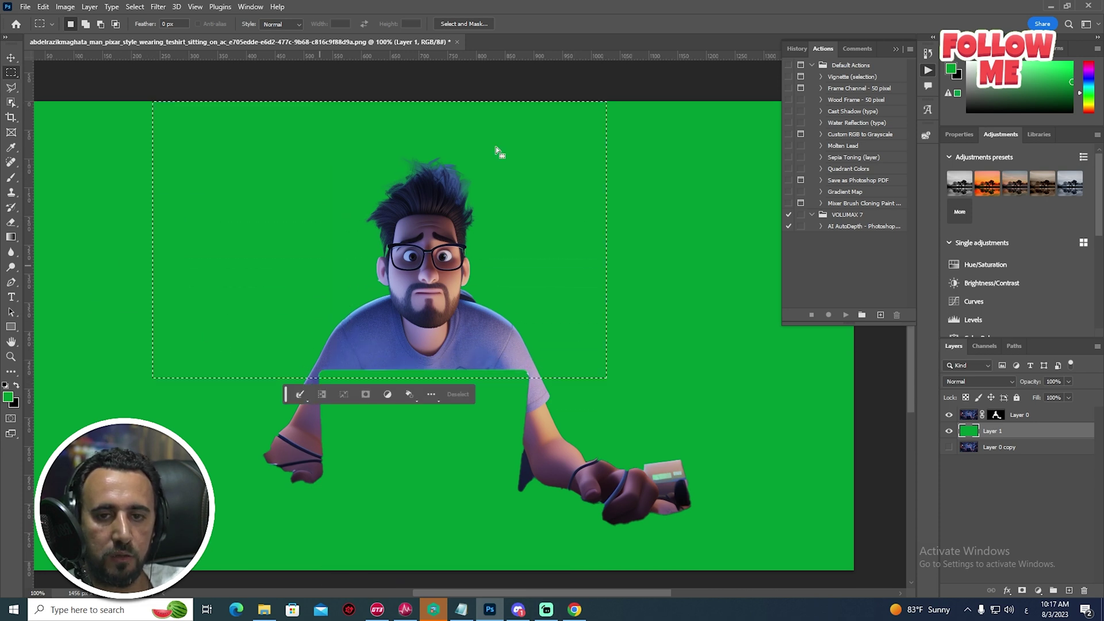
pyautogui.click(636, 92)
pyautogui.moveTo(630, 102); pyautogui.dragTo(175, 369)
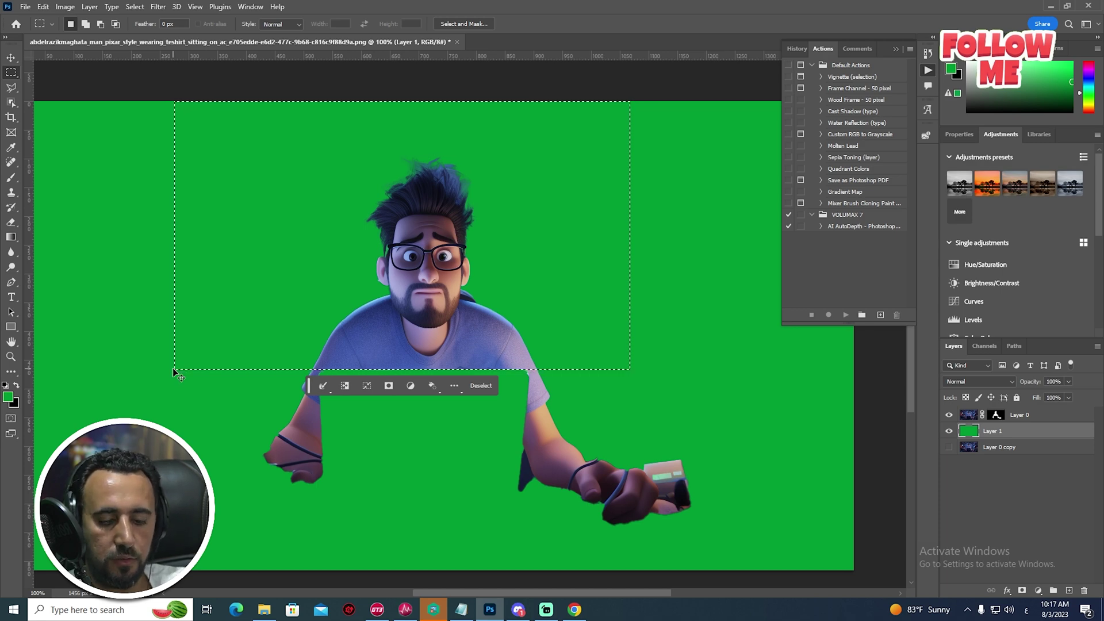
# Copy the selected area with all visible layers merged and paste it into a new document.
pyautogui.hotkey('ctrl', 'c')
pyautogui.hotkey('ctrl', 'n')
pyautogui.press('Return')
pyautogui.hotkey('ctrl', 'v')
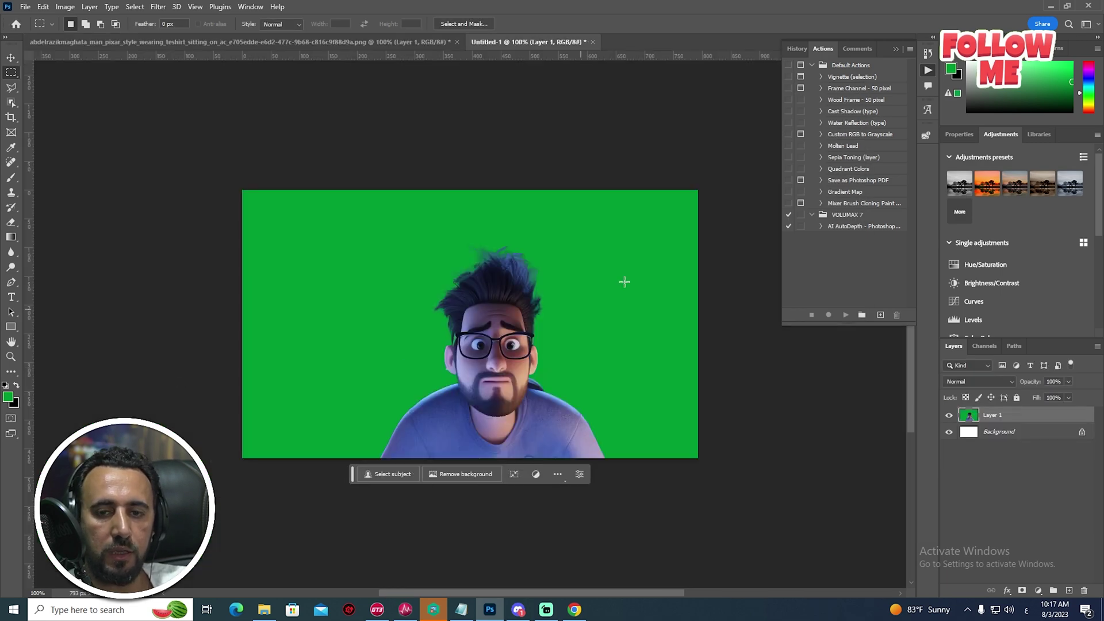
# Save a copy of the green-screen document as a JPEG named ddd on the Desktop.
pyautogui.scroll(2, 437, 383)
pyautogui.scroll(-3, 533, 382)
pyautogui.scroll(2, 658, 365)
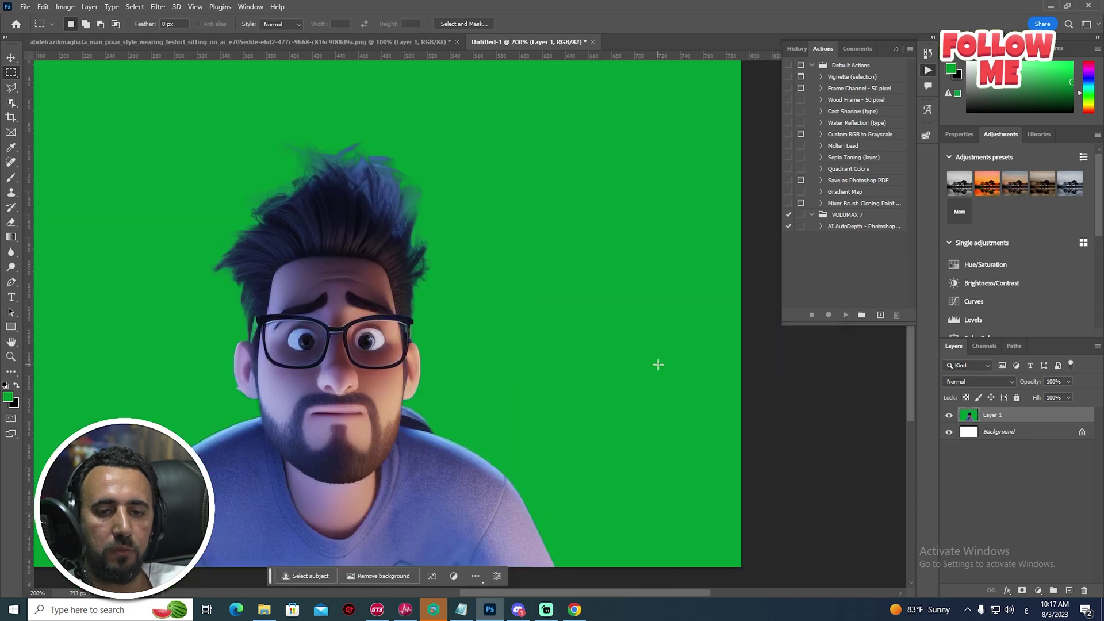
pyautogui.scroll(-1, 580, 362)
pyautogui.click(25, 7)
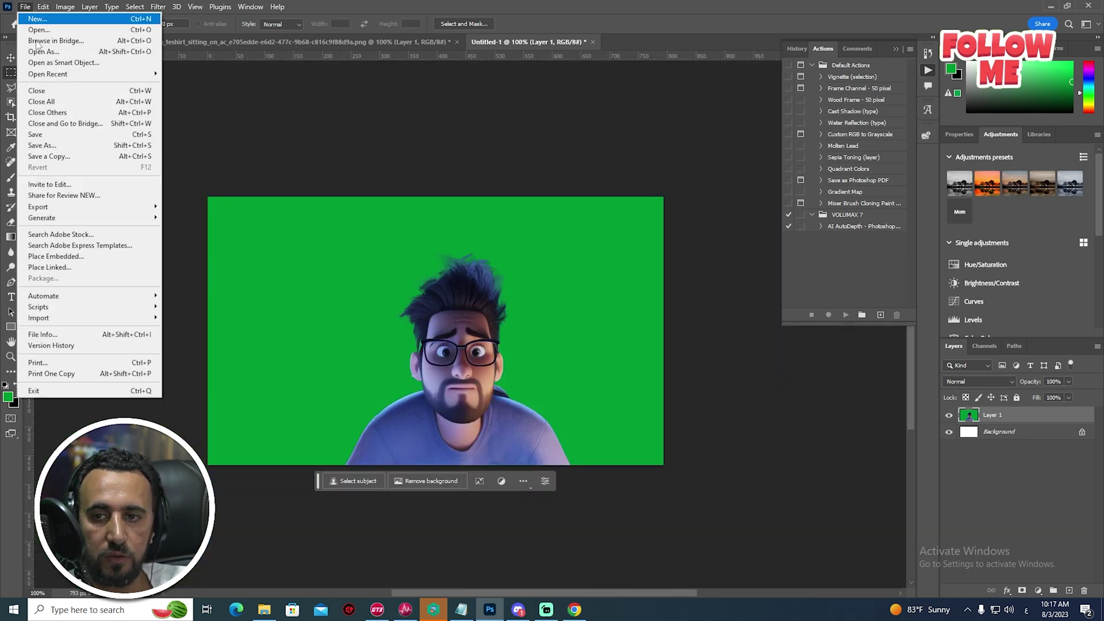
pyautogui.click(81, 155)
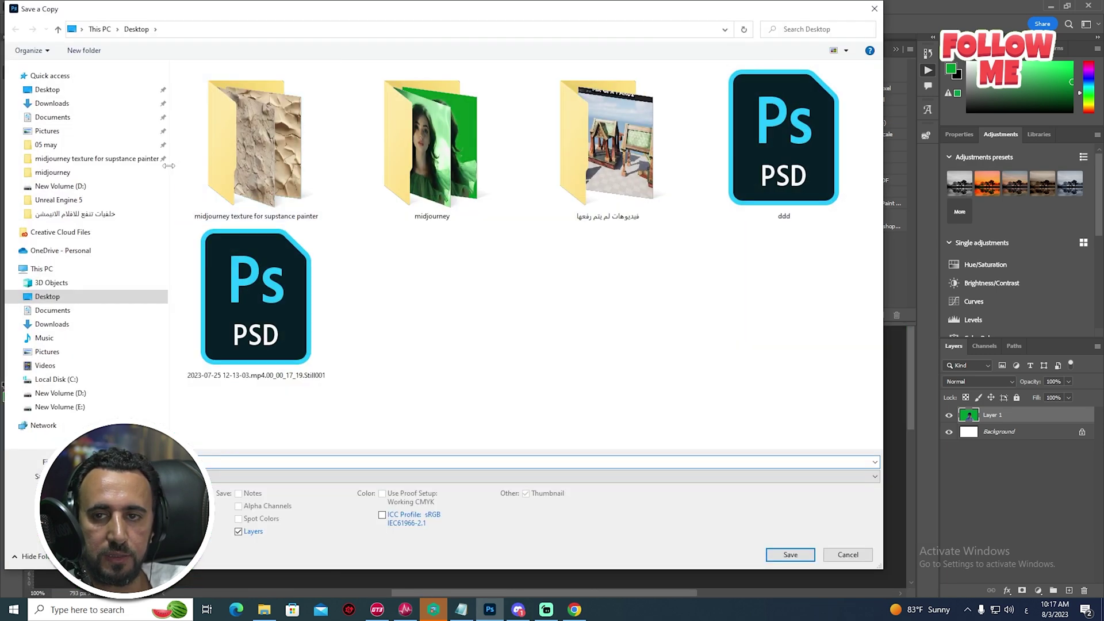
pyautogui.write('ddd')
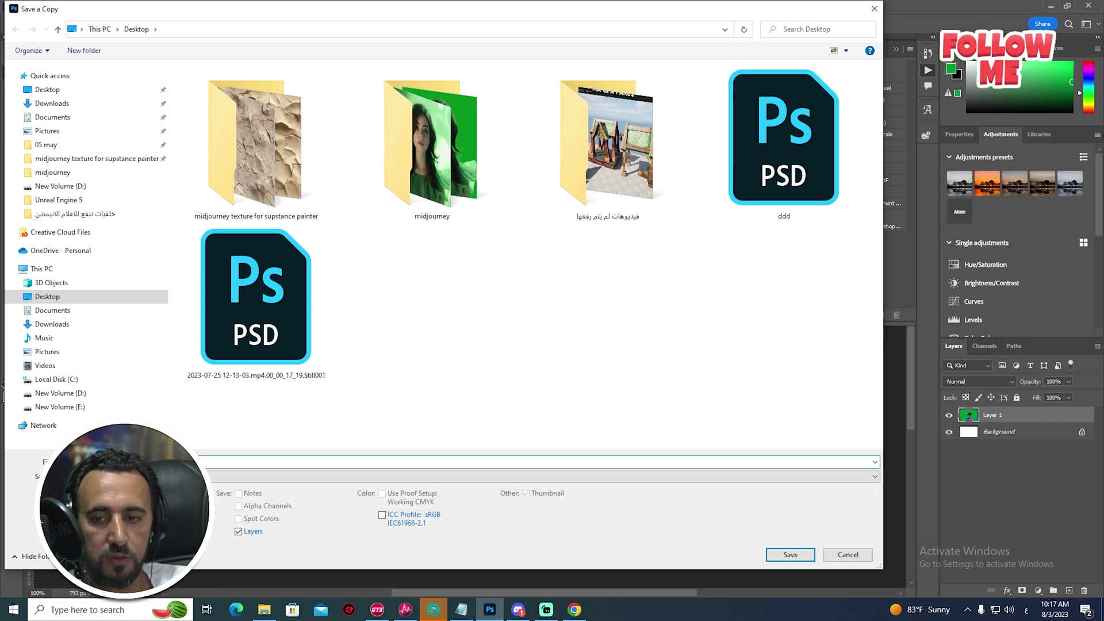
pyautogui.click(299, 476)
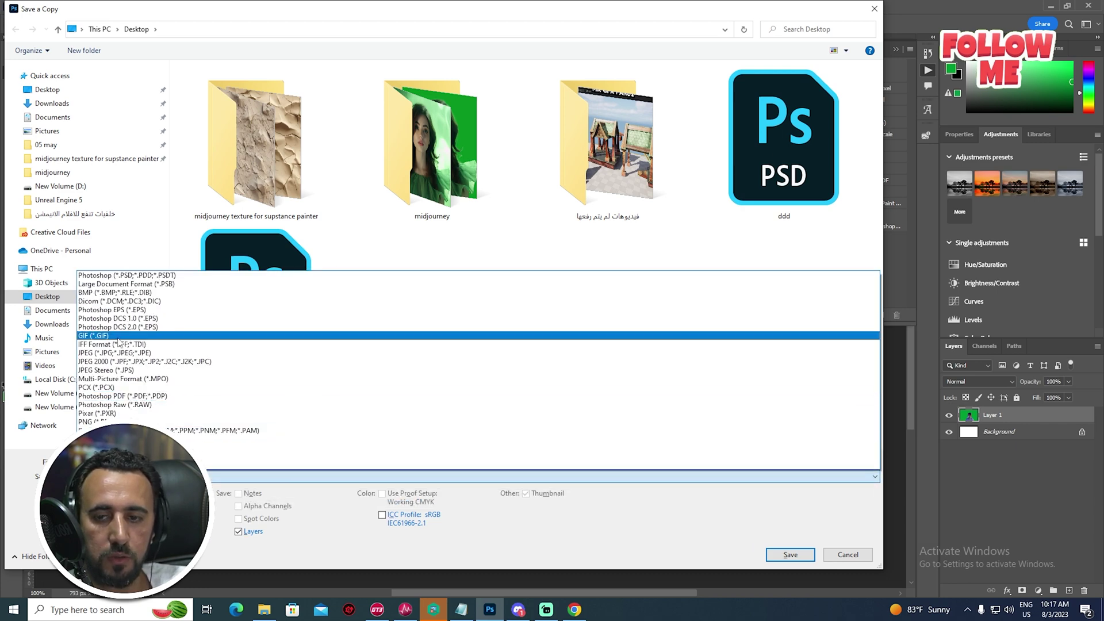
pyautogui.click(124, 356)
pyautogui.click(774, 555)
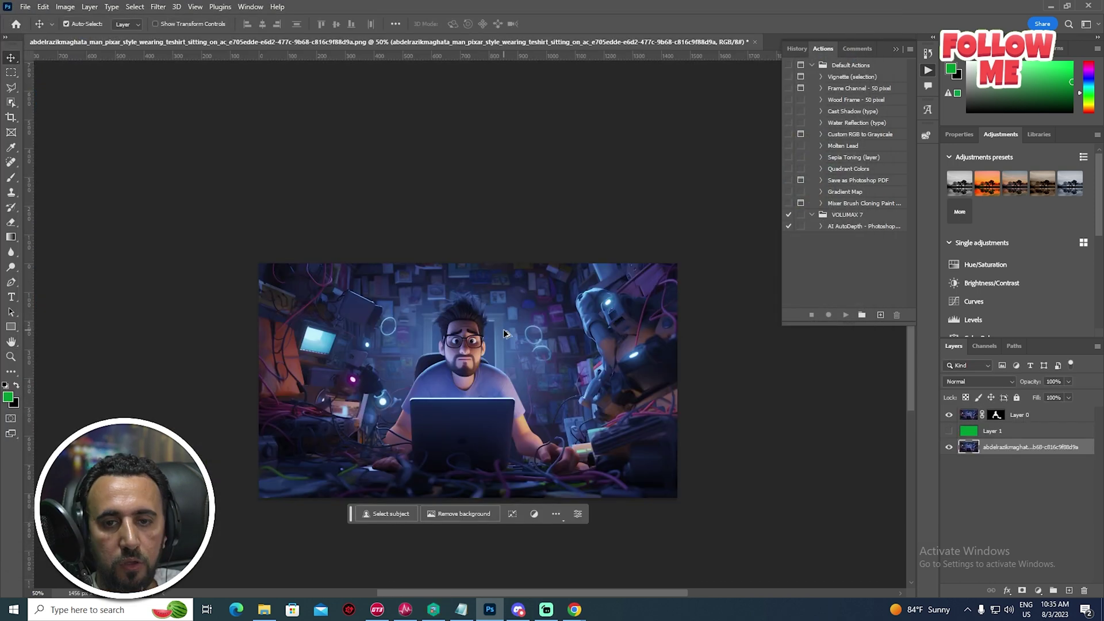
# Enlarge the canvas of the original man-and-laptop image to 3000 by 3000 pixels.
pyautogui.click(65, 7)
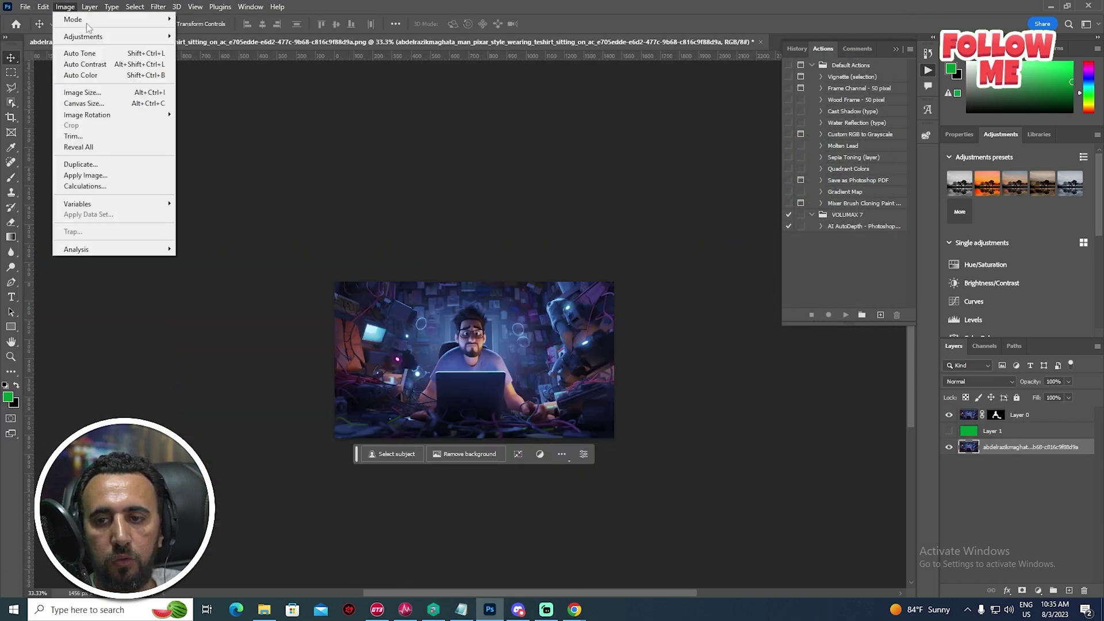
pyautogui.click(83, 103)
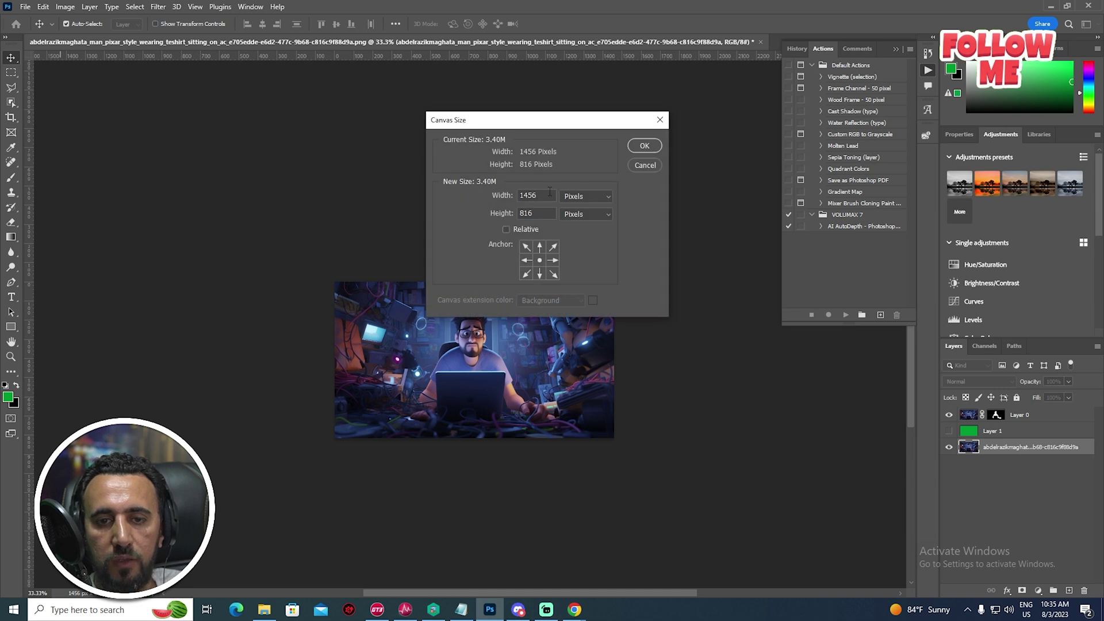
pyautogui.write('300')
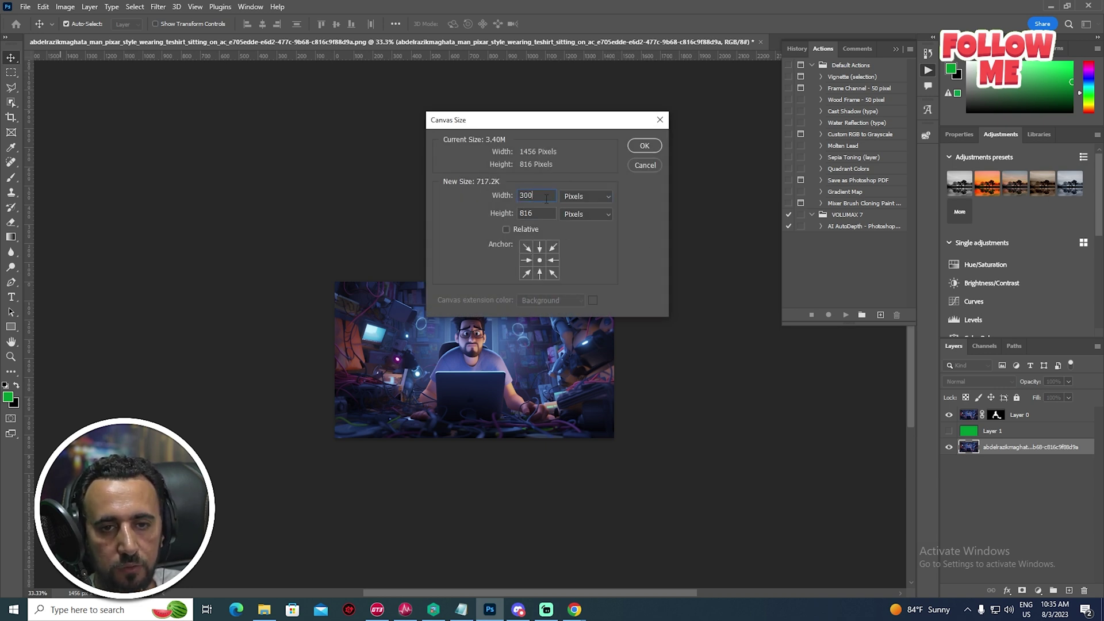
pyautogui.write('3000')
pyautogui.press('Return')
pyautogui.scroll(-2, 469, 433)
pyautogui.scroll(-3, 535, 403)
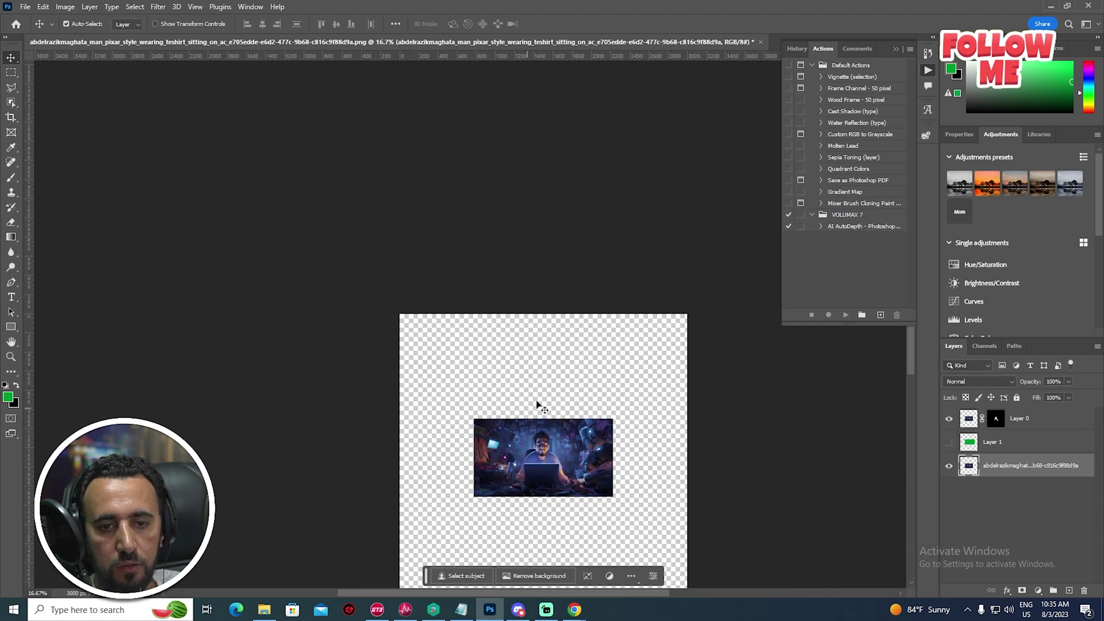
# Bring the zoomed-out Midjourney image into the document as a placed layer and enlarge it to about 136%.
pyautogui.hotkey('alt', 'Tab')
pyautogui.hotkey('alt', 'Tab')
pyautogui.moveTo(379, 229); pyautogui.dragTo(535, 340)
pyautogui.hotkey('alt', 'Tab')
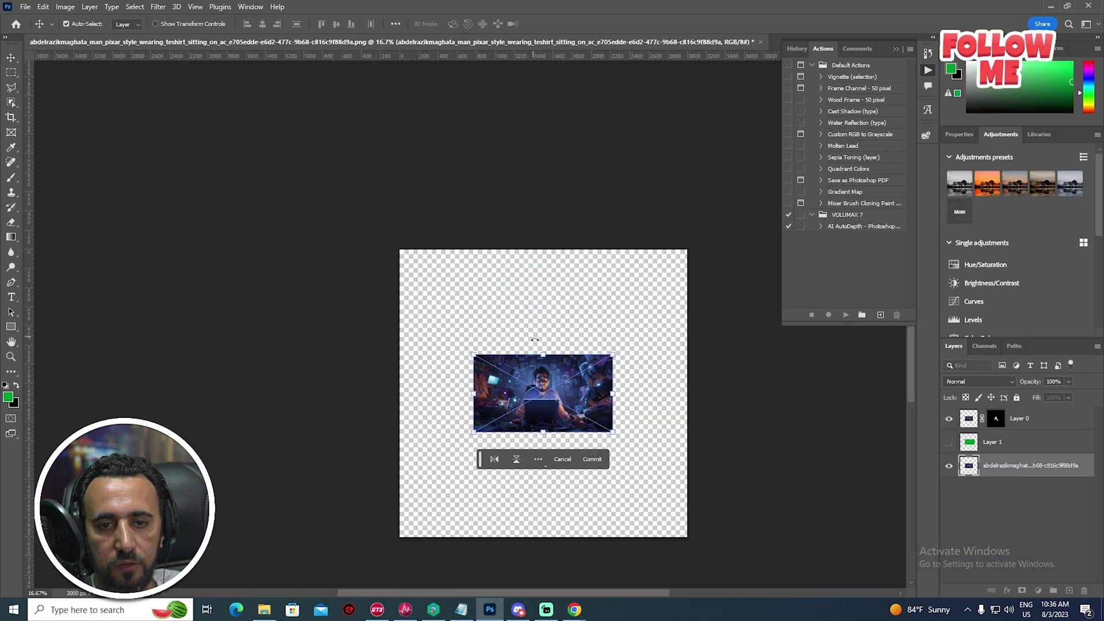
pyautogui.hotkey('ctrl', '+')
pyautogui.hotkey('ctrl', '+')
pyautogui.hotkey('ctrl', '+')
pyautogui.hotkey('ctrl', '+')
pyautogui.moveTo(673, 333); pyautogui.dragTo(876, 335)
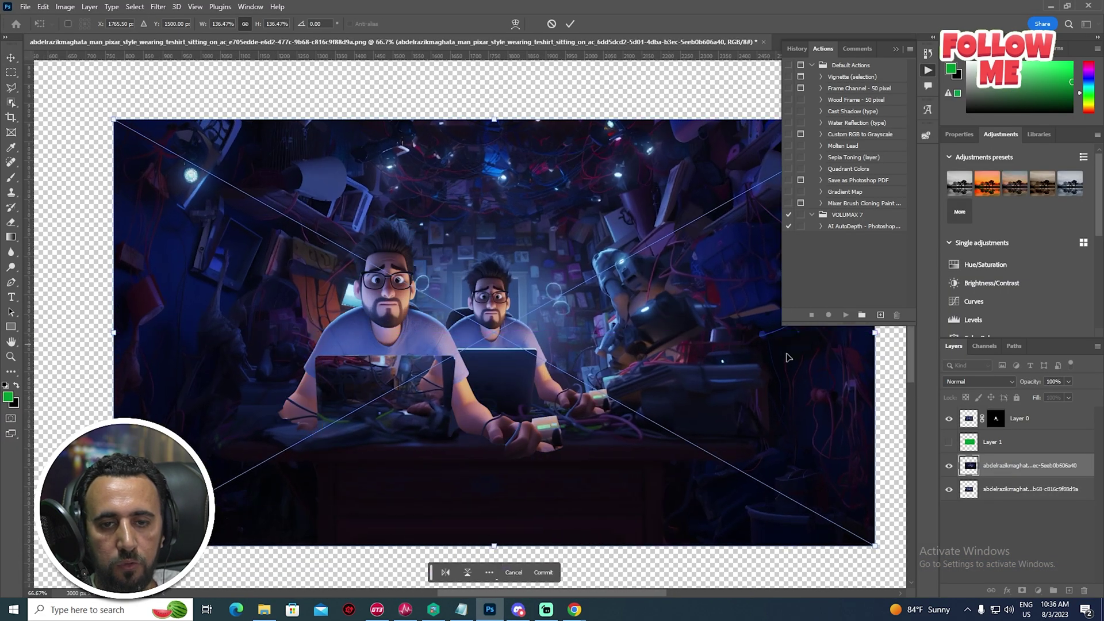
# Scale the placed image to 182.61% and position it so its man lines up with the original man.
pyautogui.scroll(-2, 787, 356)
pyautogui.moveTo(618, 328); pyautogui.dragTo(562, 305)
pyautogui.scroll(2, 563, 309)
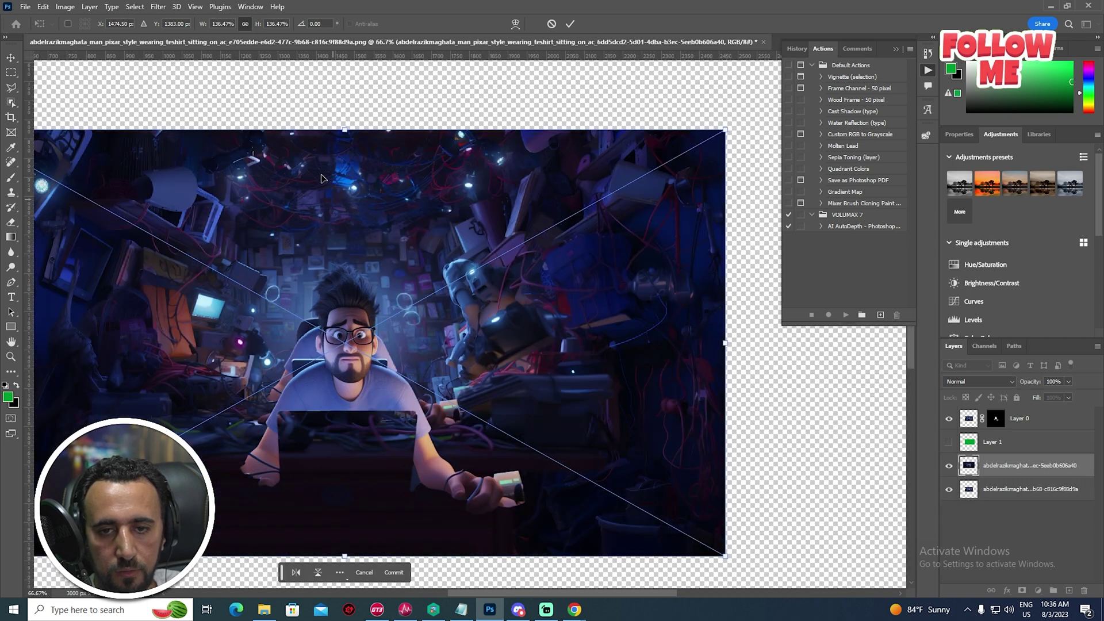
pyautogui.moveTo(345, 129); pyautogui.dragTo(345, 79)
pyautogui.moveTo(370, 179); pyautogui.dragTo(379, 224)
pyautogui.moveTo(354, 124); pyautogui.dragTo(355, 76)
pyautogui.moveTo(378, 167); pyautogui.dragTo(376, 210)
pyautogui.scroll(2, 376, 219)
pyautogui.moveTo(352, 158); pyautogui.dragTo(353, 117)
pyautogui.moveTo(359, 181); pyautogui.dragTo(361, 208)
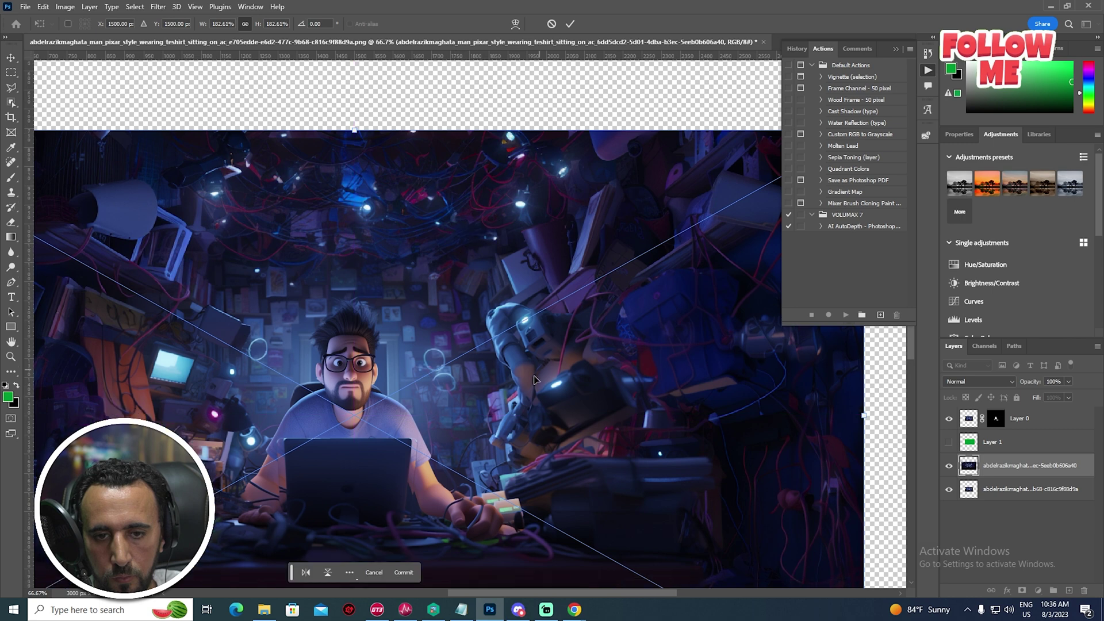
pyautogui.scroll(-4, 540, 377)
pyautogui.press('Return')
# Switch the placed layer off and on to compare its alignment with the original image.
pyautogui.scroll(-2, 530, 433)
pyautogui.scroll(-2, 524, 436)
pyautogui.scroll(-1, 528, 440)
pyautogui.click(950, 468)
pyautogui.click(949, 467)
pyautogui.click(949, 468)
pyautogui.click(950, 468)
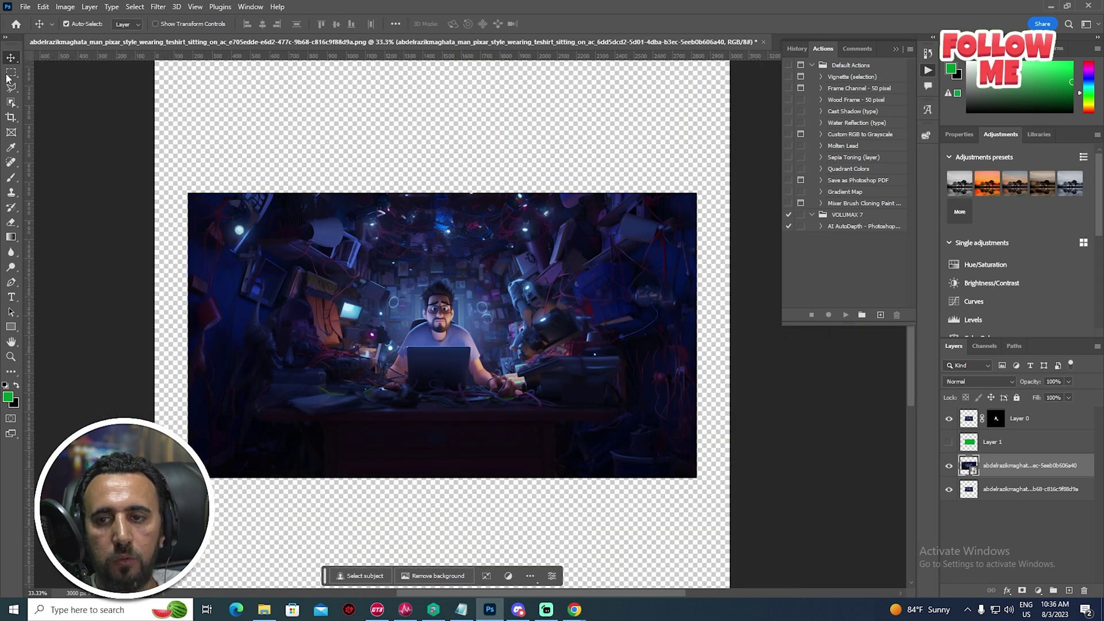
# Crop the canvas to a rectangular selection around the placed image and clear the selection.
pyautogui.press('m')
pyautogui.moveTo(695, 193); pyautogui.dragTo(189, 477)
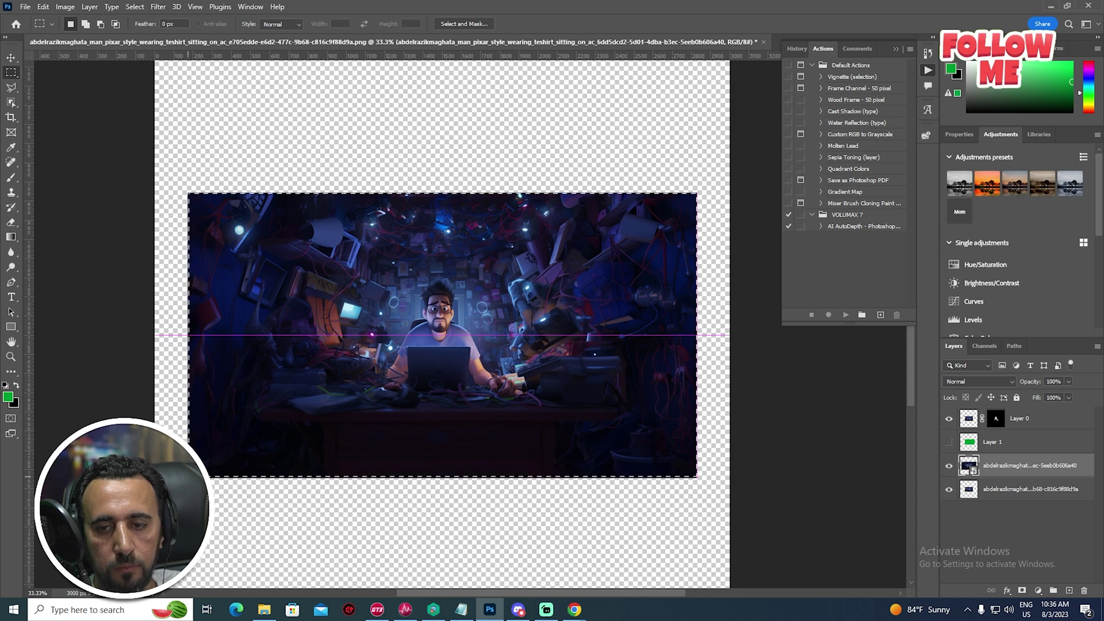
pyautogui.click(65, 6)
pyautogui.click(75, 116)
pyautogui.hotkey('ctrl', 'd')
pyautogui.press('v')
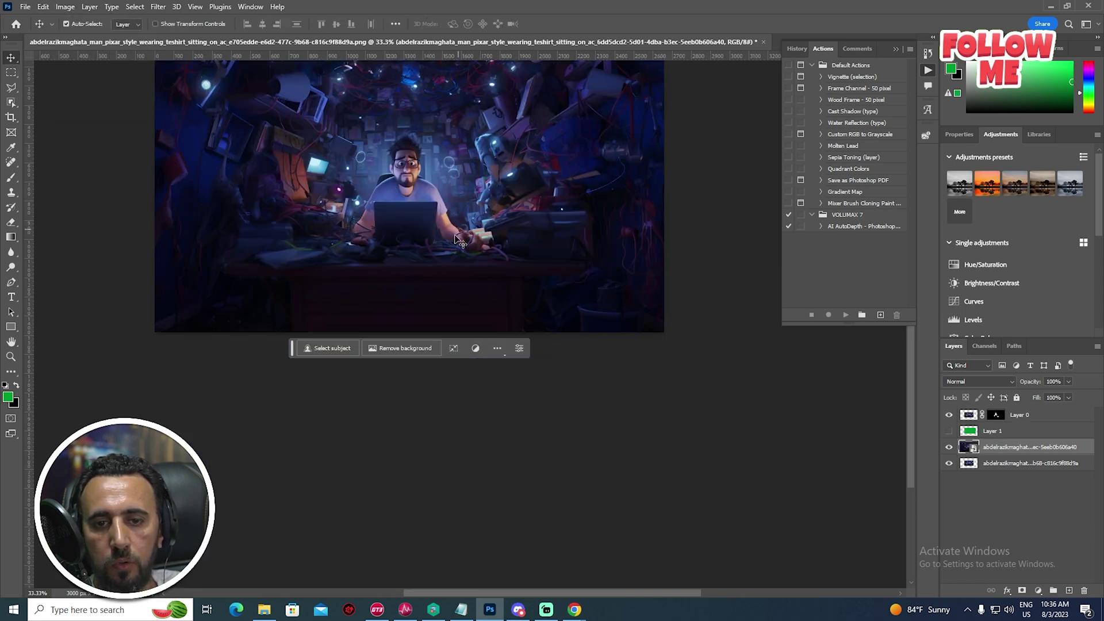
# Merge the zoomed-out image layer with the original image layer beneath it.
pyautogui.hotkey('ctrl', '+')
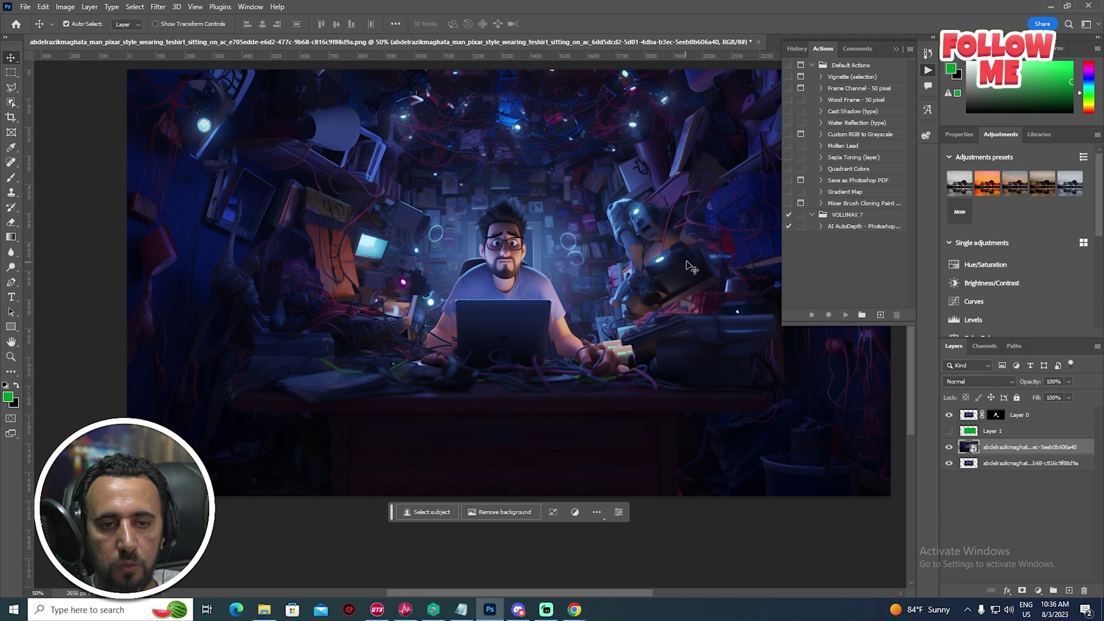
pyautogui.click(948, 447)
pyautogui.click(948, 448)
pyautogui.keyDown('shift'); pyautogui.click(971, 467); pyautogui.keyUp('shift')
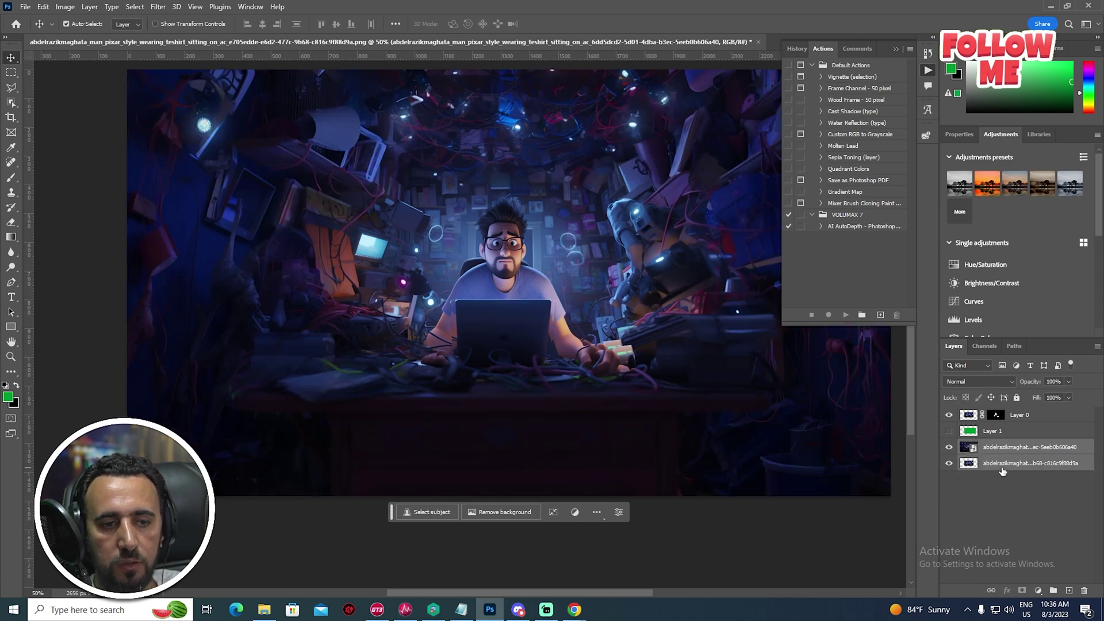
pyautogui.click(1098, 345)
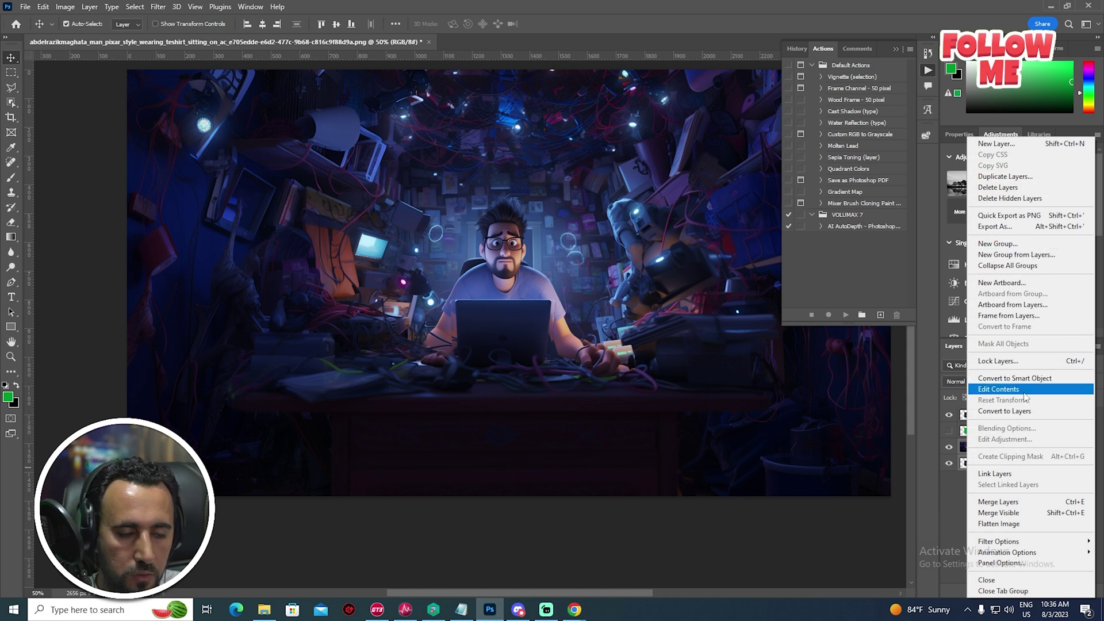
pyautogui.click(1009, 502)
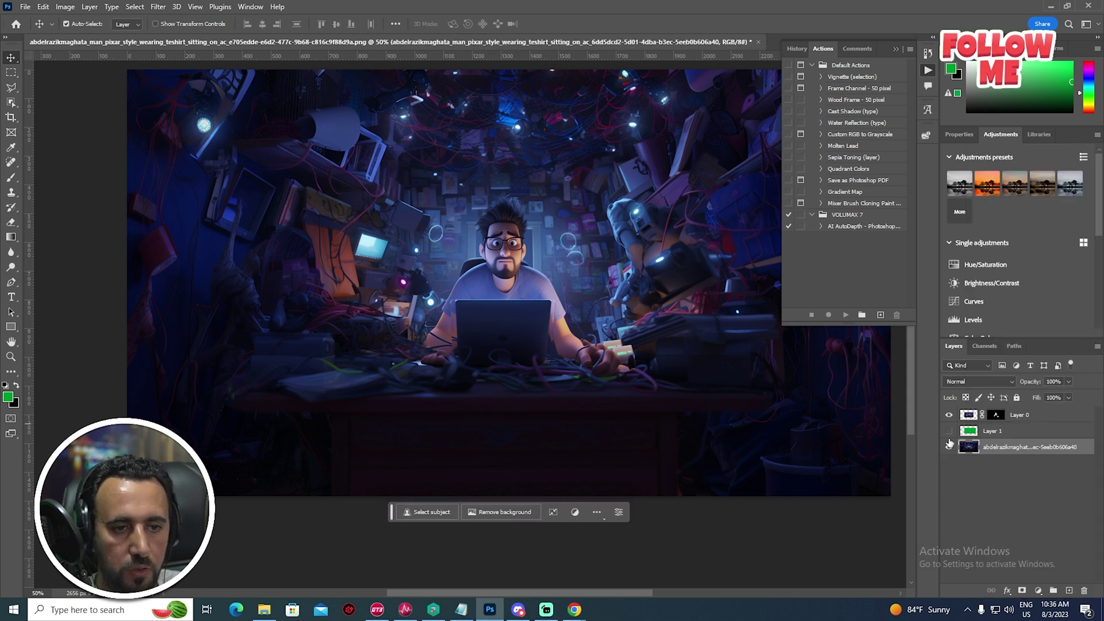
# Check the cutout layer over the merged image and scale the merged image up to about 101%.
pyautogui.click(949, 416)
pyautogui.scroll(2, 581, 305)
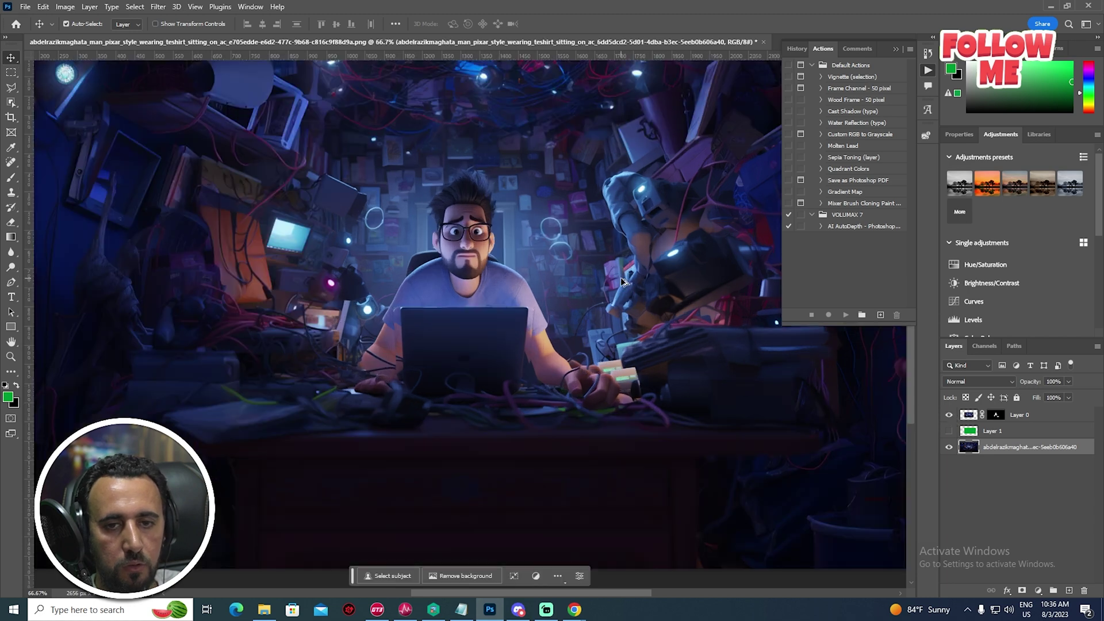
pyautogui.scroll(-3, 580, 305)
pyautogui.hotkey('ctrl', 't')
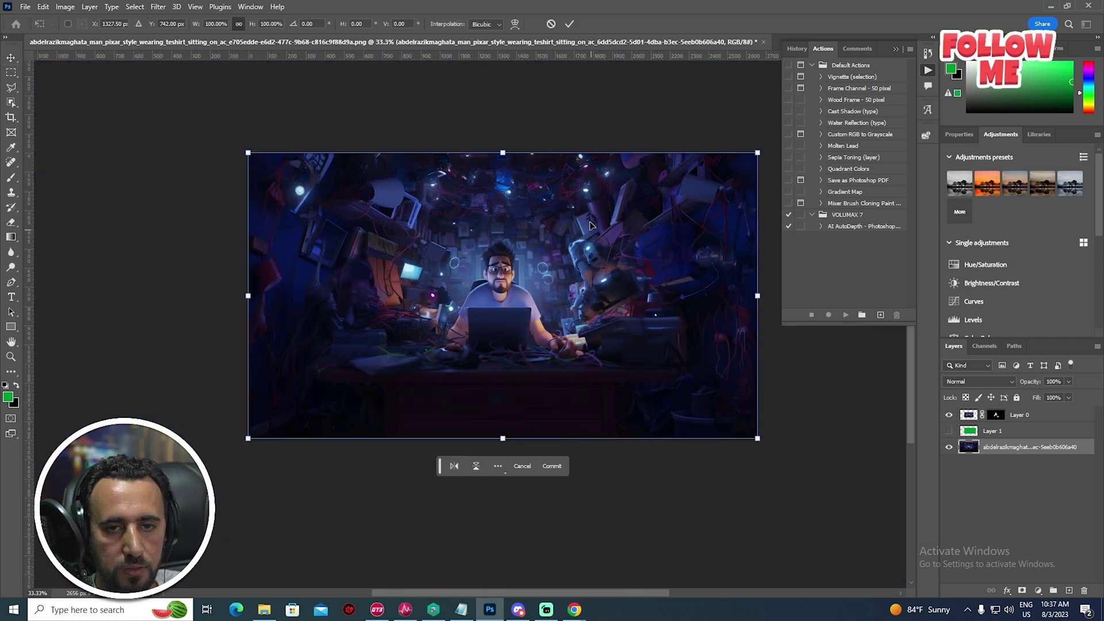
pyautogui.scroll(2, 471, 170)
pyautogui.moveTo(434, 116); pyautogui.dragTo(440, 105)
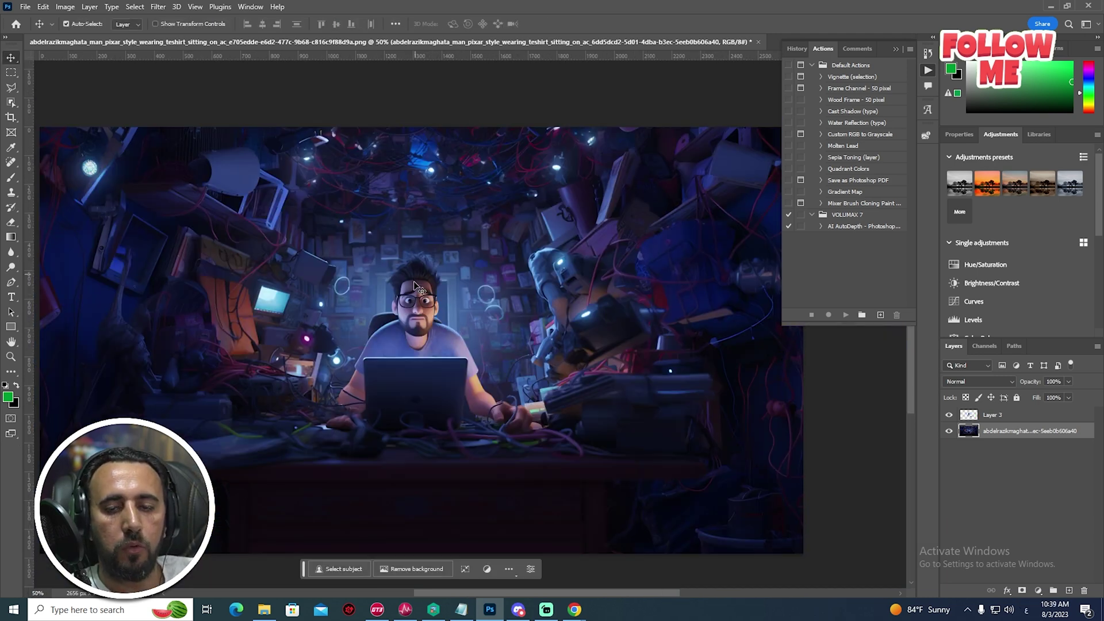
pyautogui.scroll(2, 414, 282)
pyautogui.scroll(-2, 421, 348)
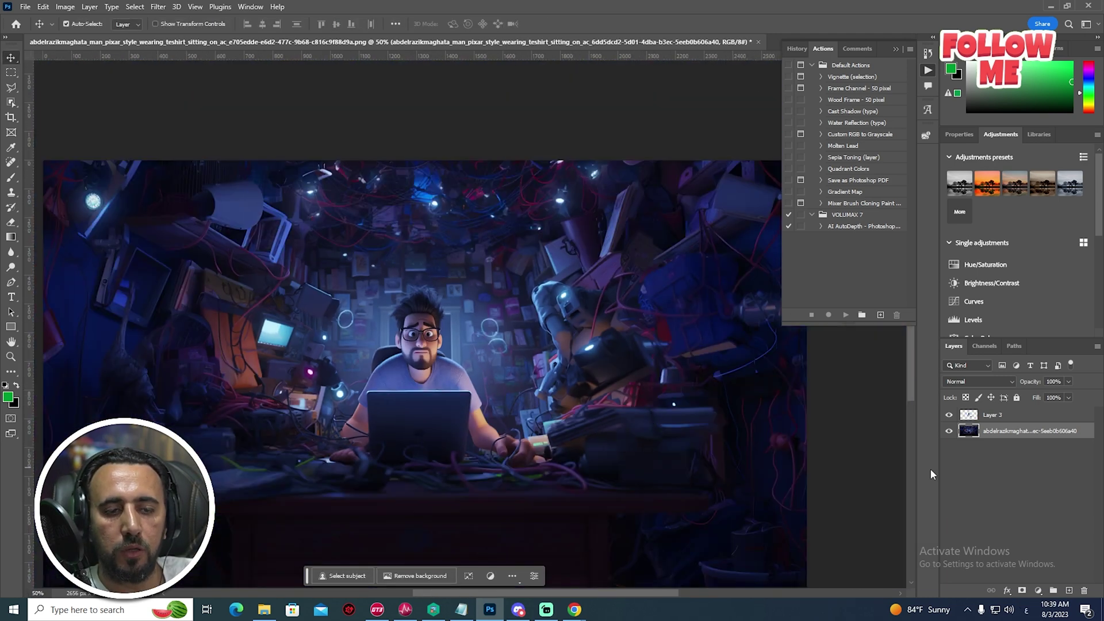
# Hide Layer 3 and select the man on the background image layer with the Object Selection tool.
pyautogui.click(949, 415)
pyautogui.scroll(1, 498, 368)
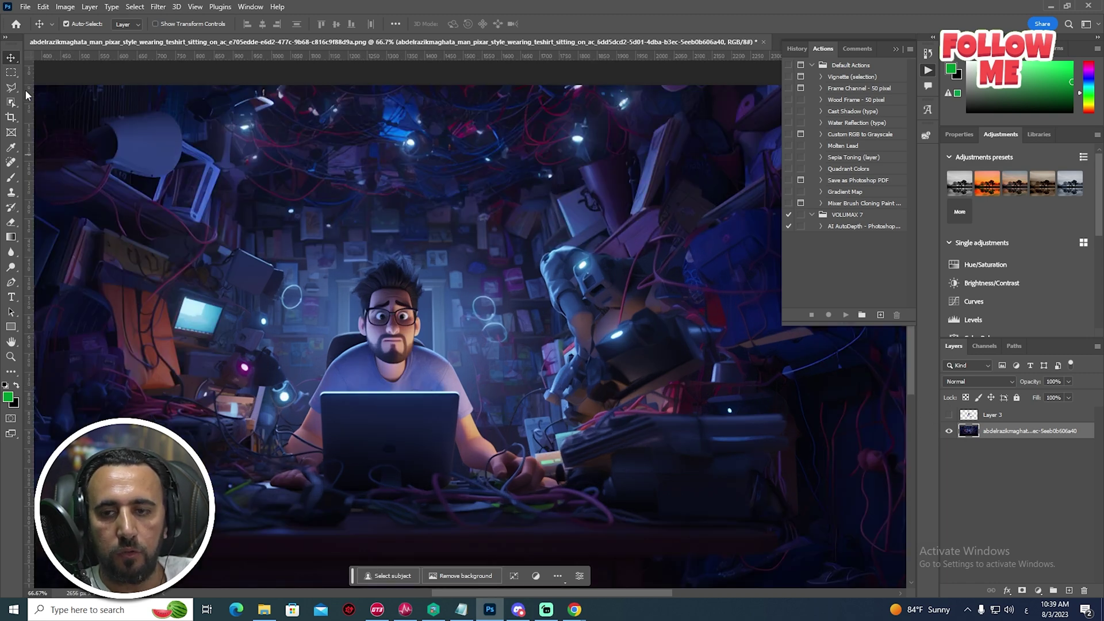
pyautogui.click(10, 103)
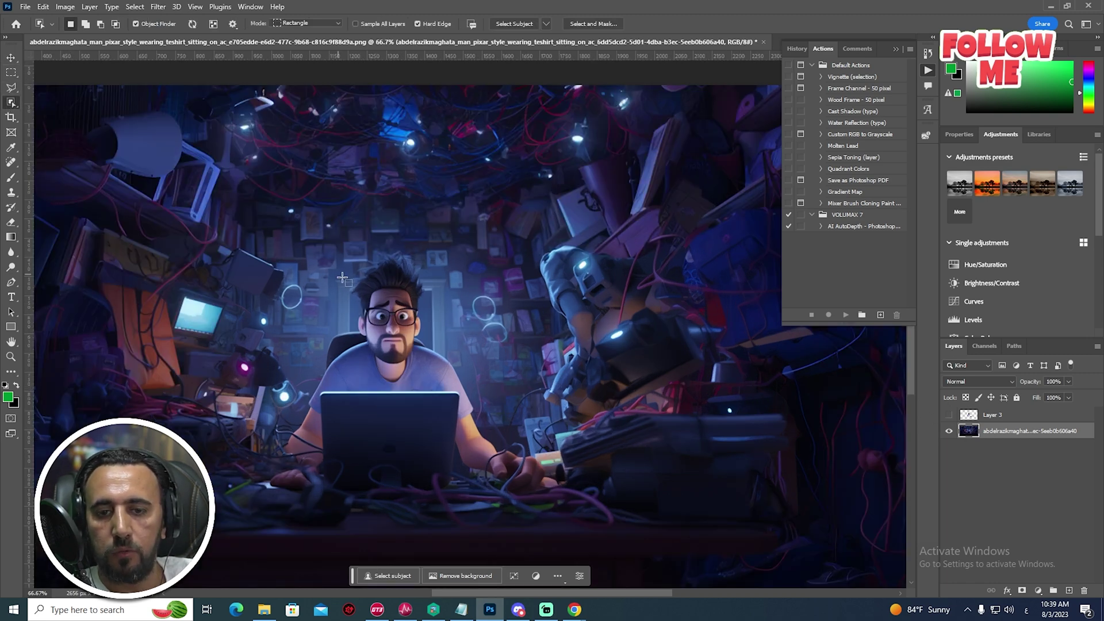
pyautogui.click(393, 307)
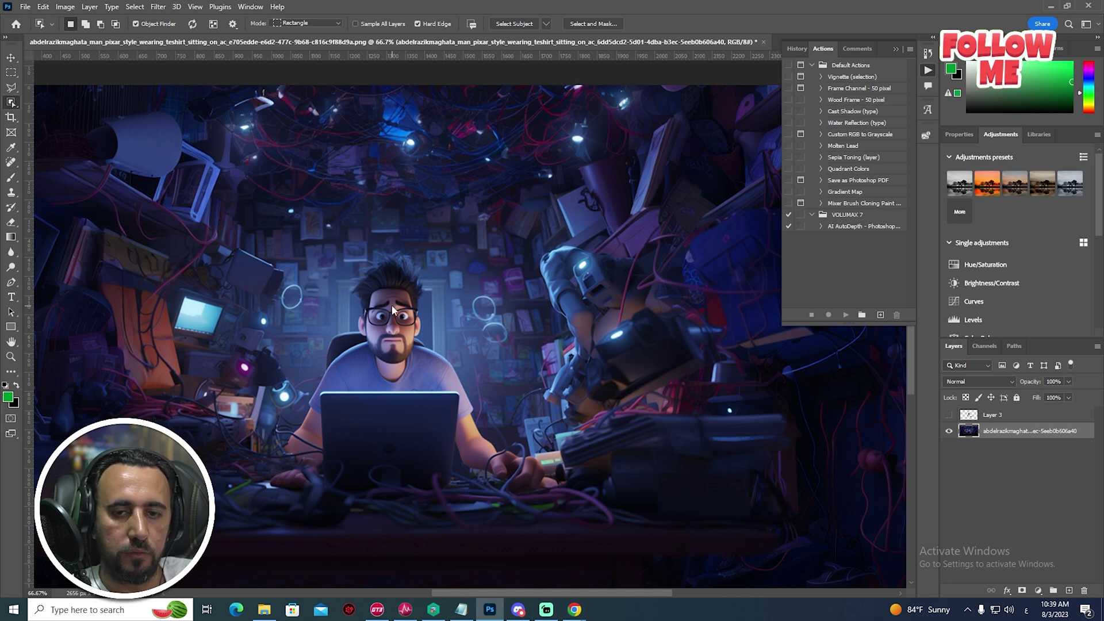
pyautogui.click(393, 285)
# Trim the man's selection with the rectangular marquee so only his head and shoulders above the laptop remain.
pyautogui.press('m')
pyautogui.moveTo(649, 529); pyautogui.dragTo(216, 392)
pyautogui.scroll(2, 432, 377)
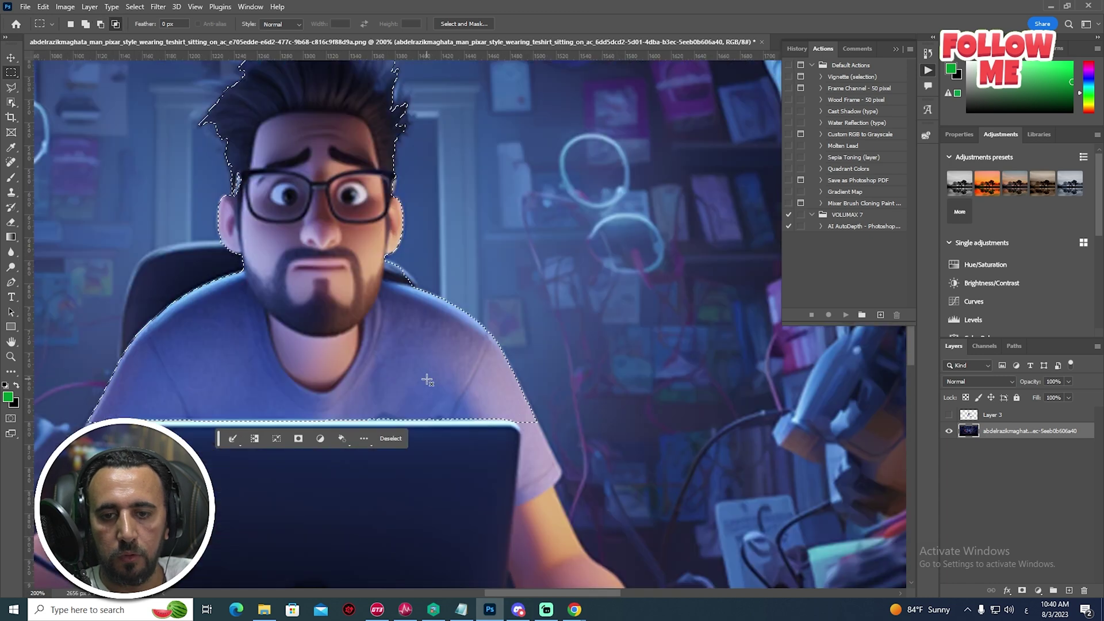
pyautogui.scroll(-1, 432, 377)
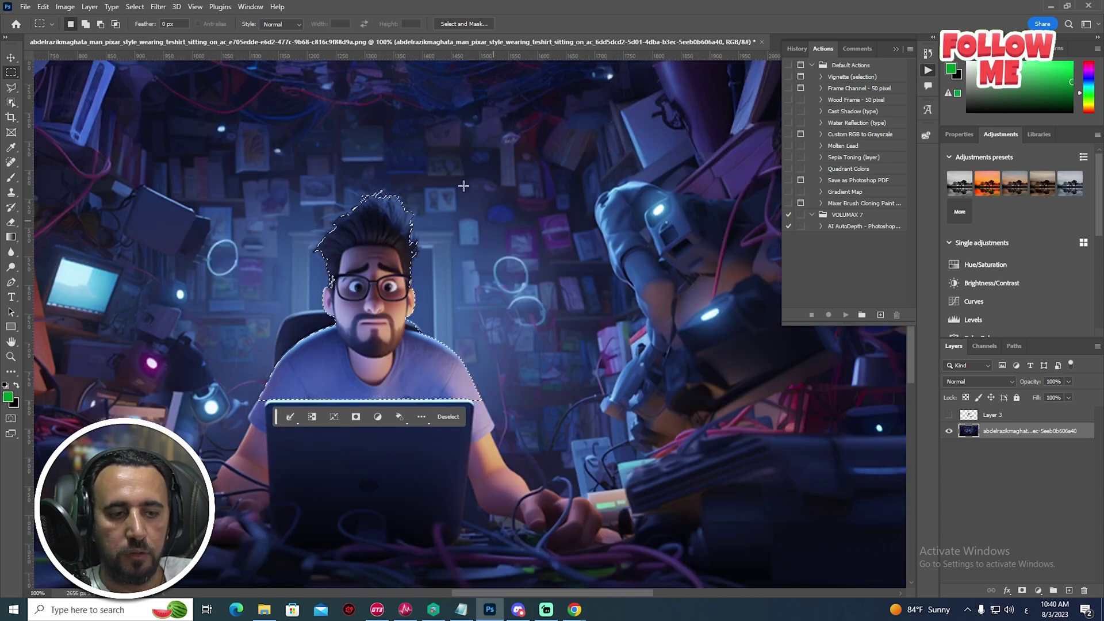
# Duplicate the background image layer beneath the original and expand the man's selection by 1 pixel.
pyautogui.moveTo(1036, 433); pyautogui.dragTo(1039, 447)
pyautogui.click(1022, 433)
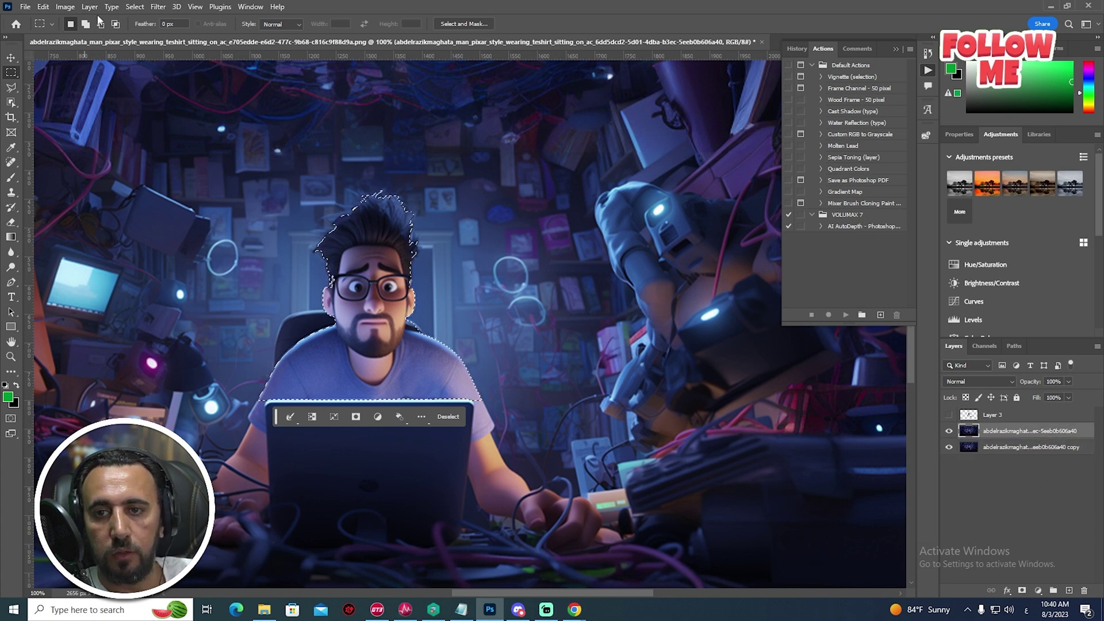
pyautogui.click(158, 6)
pyautogui.moveTo(135, 6)
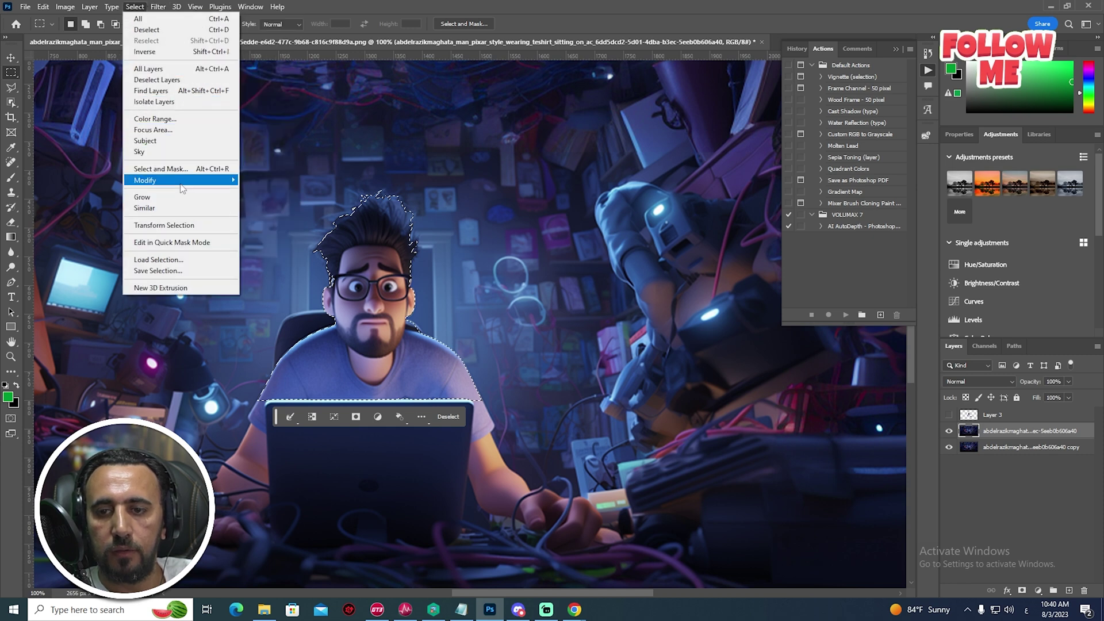
pyautogui.moveTo(182, 181)
pyautogui.click(271, 204)
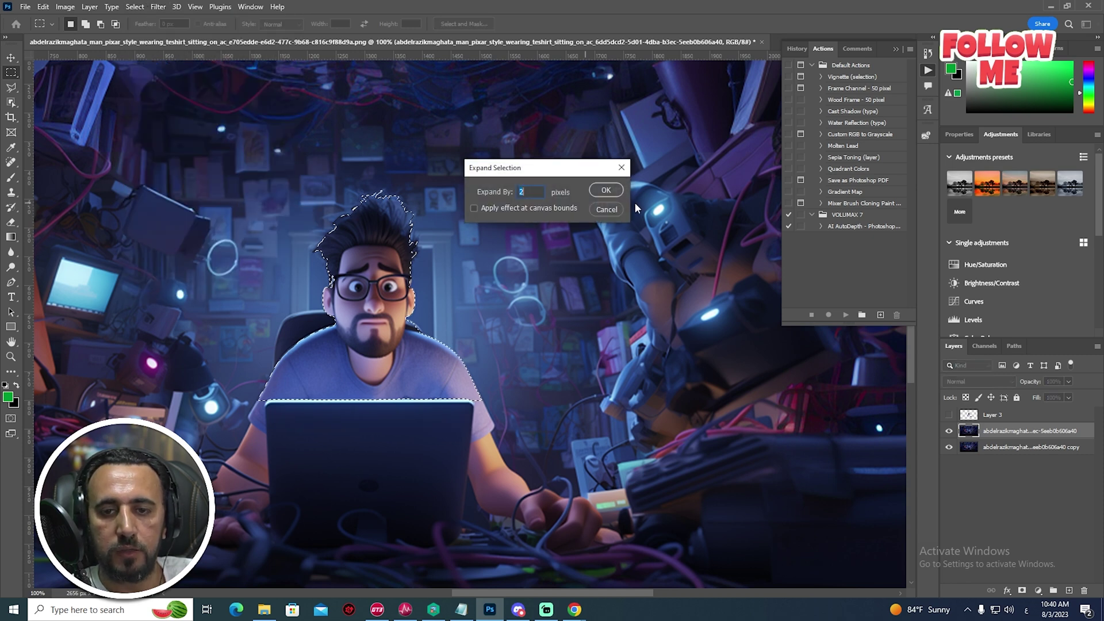
pyautogui.write('1')
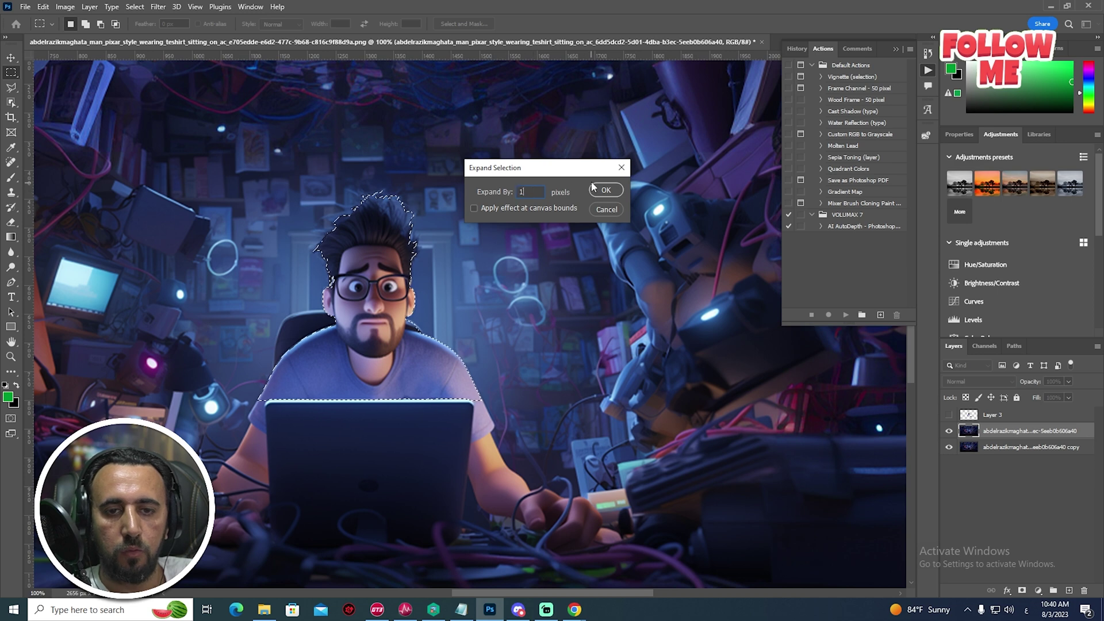
pyautogui.click(603, 190)
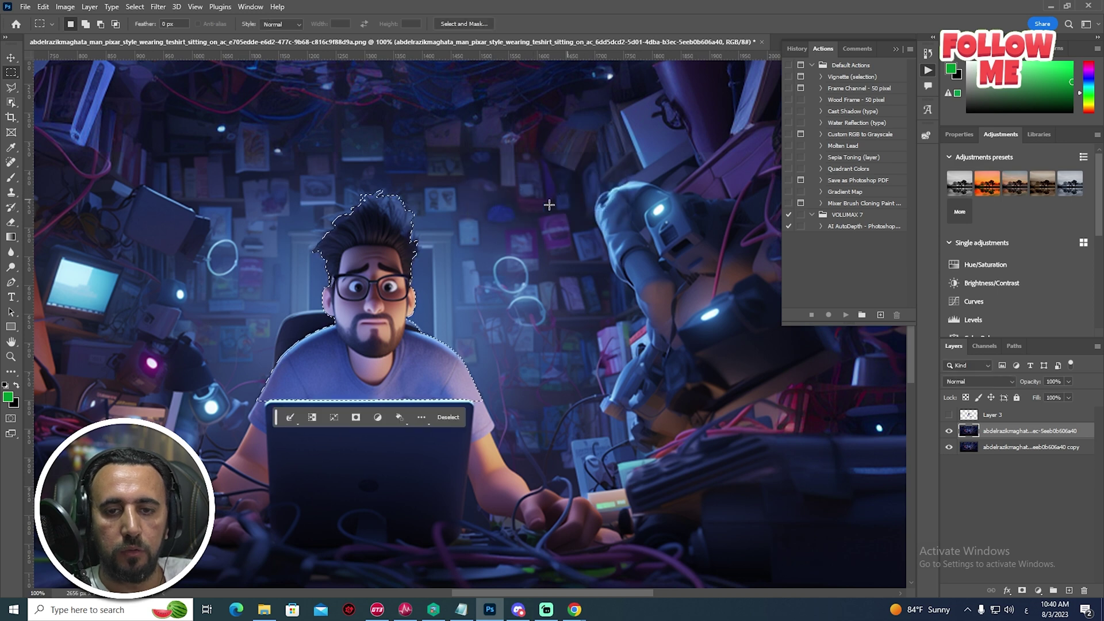
# Replace the selected man using Content-Aware Fill output to a new layer, and merge the fill with the background image layer.
pyautogui.click(65, 7)
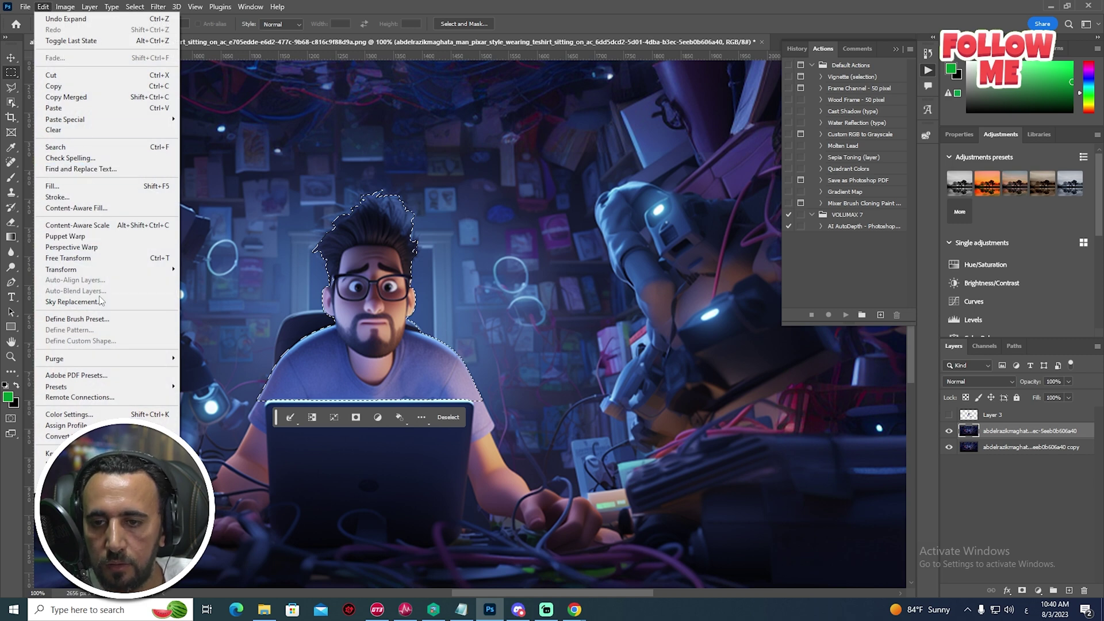
pyautogui.click(83, 210)
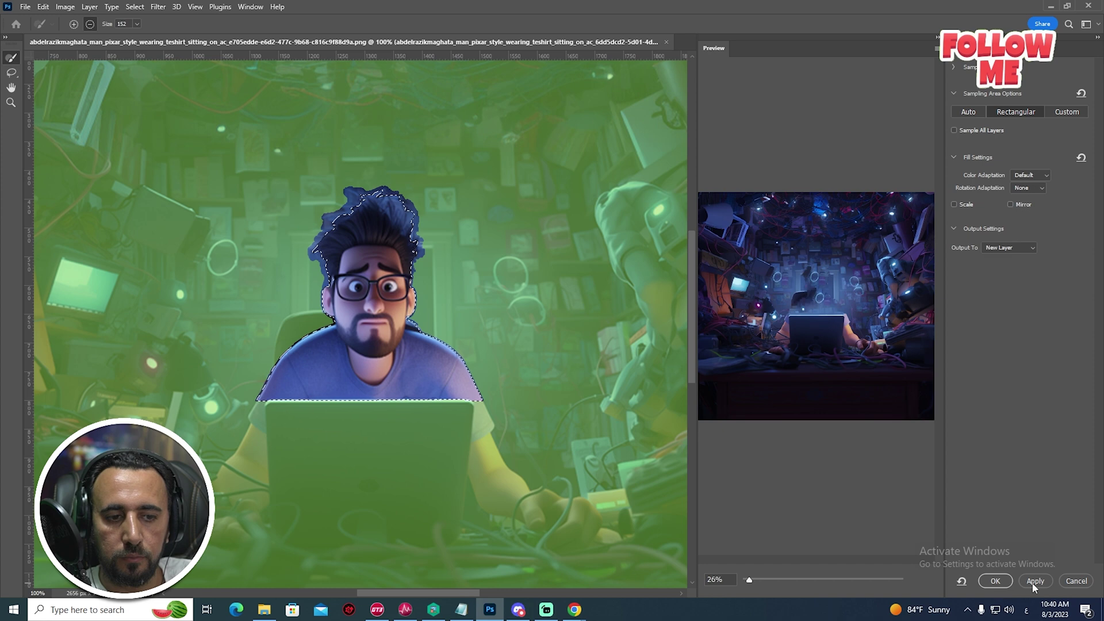
pyautogui.click(996, 581)
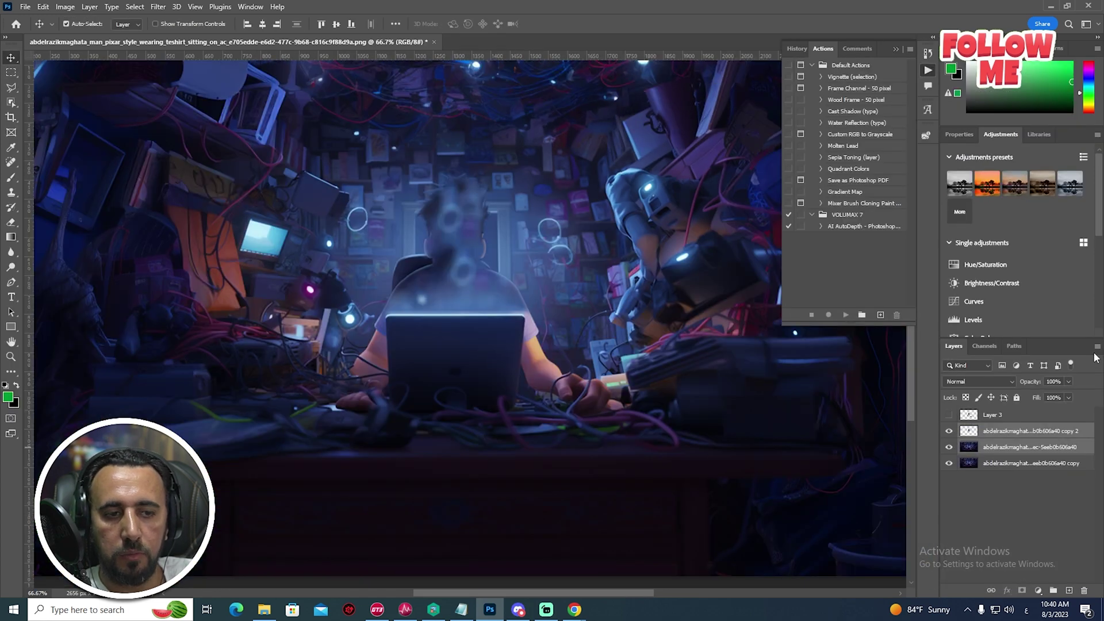
pyautogui.click(1097, 347)
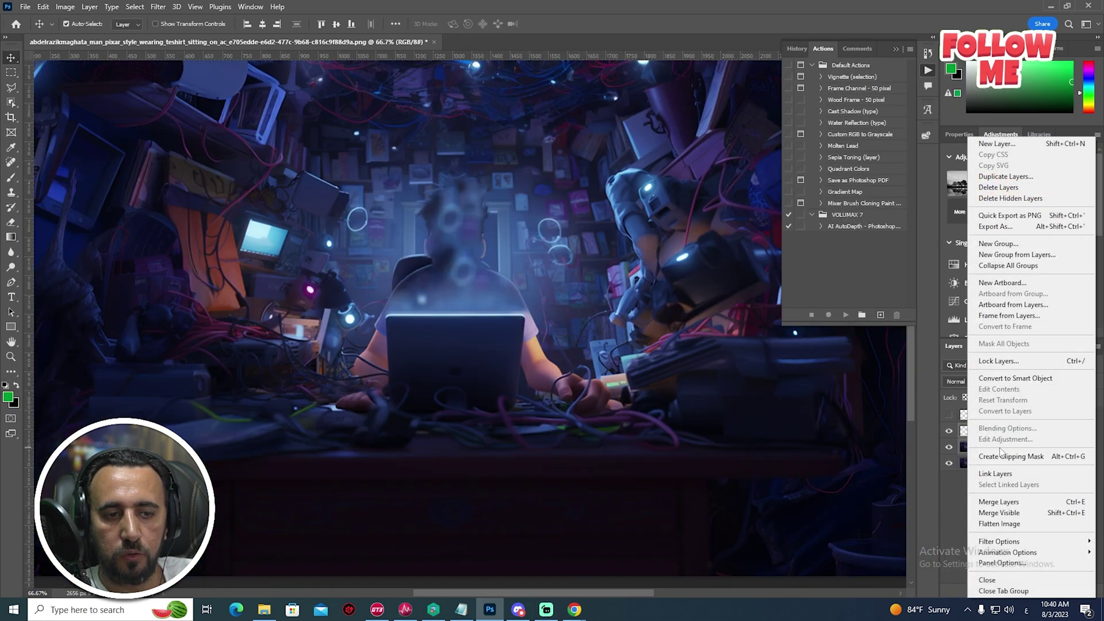
pyautogui.click(1005, 510)
# Apply a Box Blur with a 9-pixel radius to the merged background layer.
pyautogui.scroll(2, 505, 217)
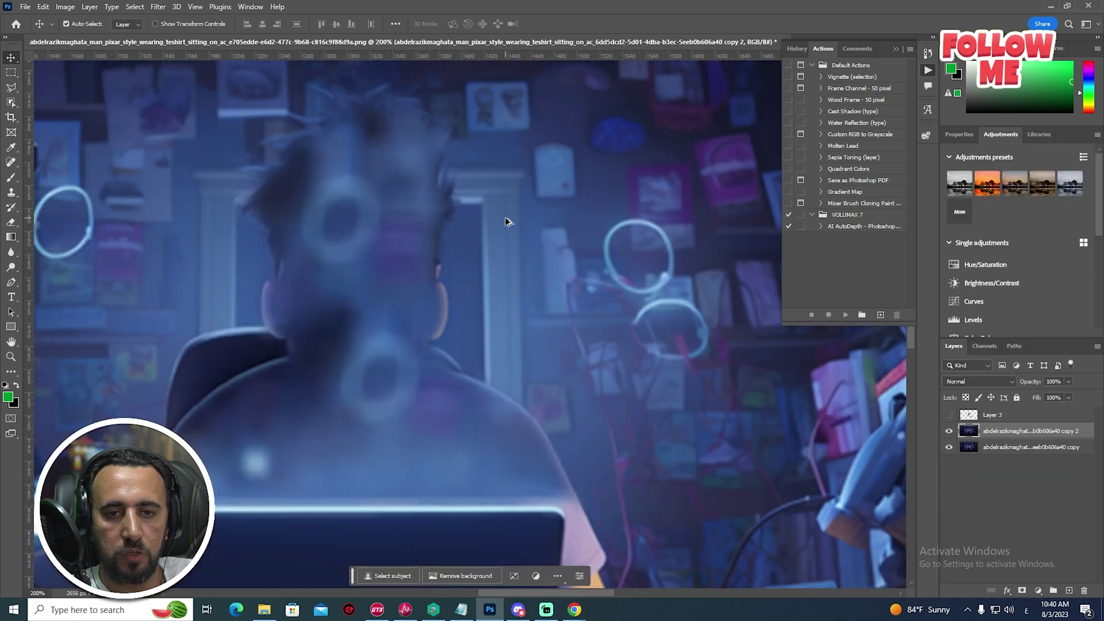
pyautogui.click(158, 7)
pyautogui.moveTo(187, 155)
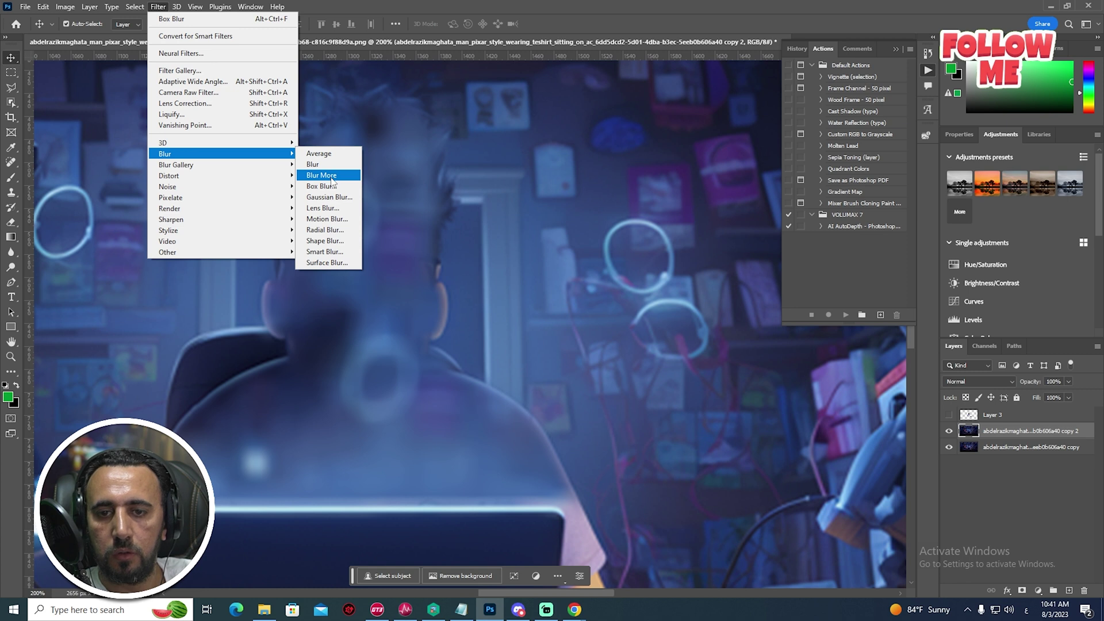
pyautogui.click(321, 185)
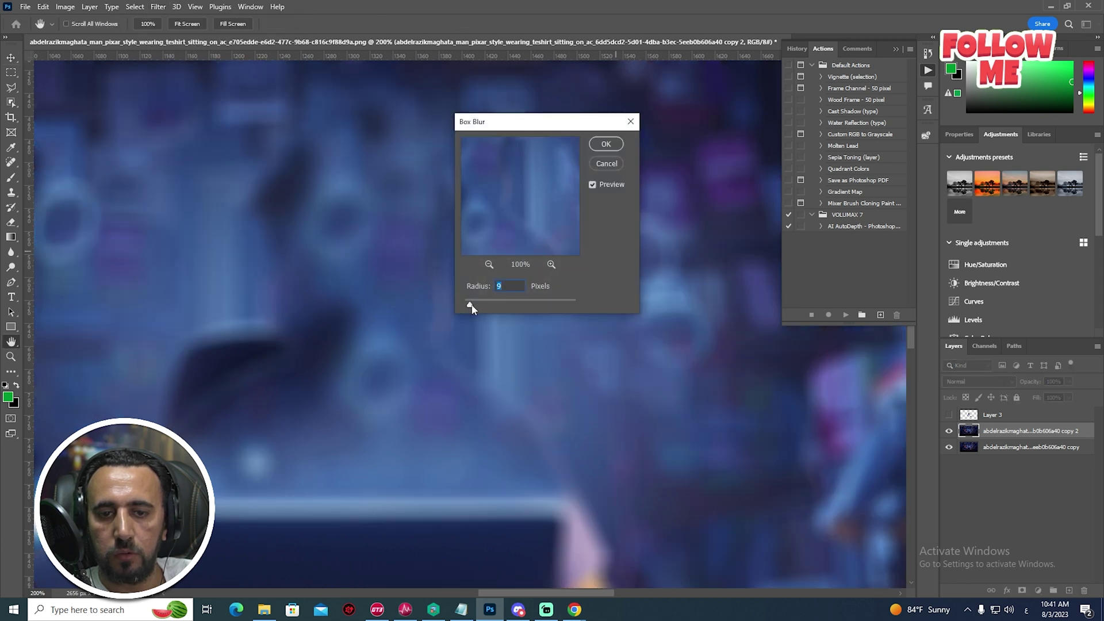
pyautogui.moveTo(475, 310); pyautogui.dragTo(471, 309)
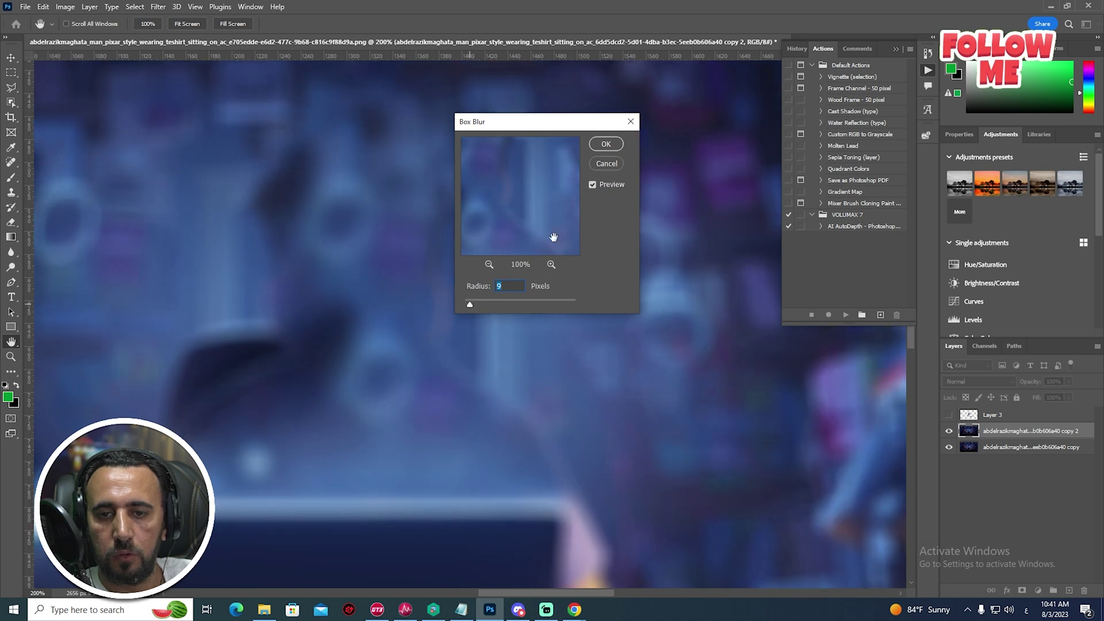
pyautogui.click(605, 144)
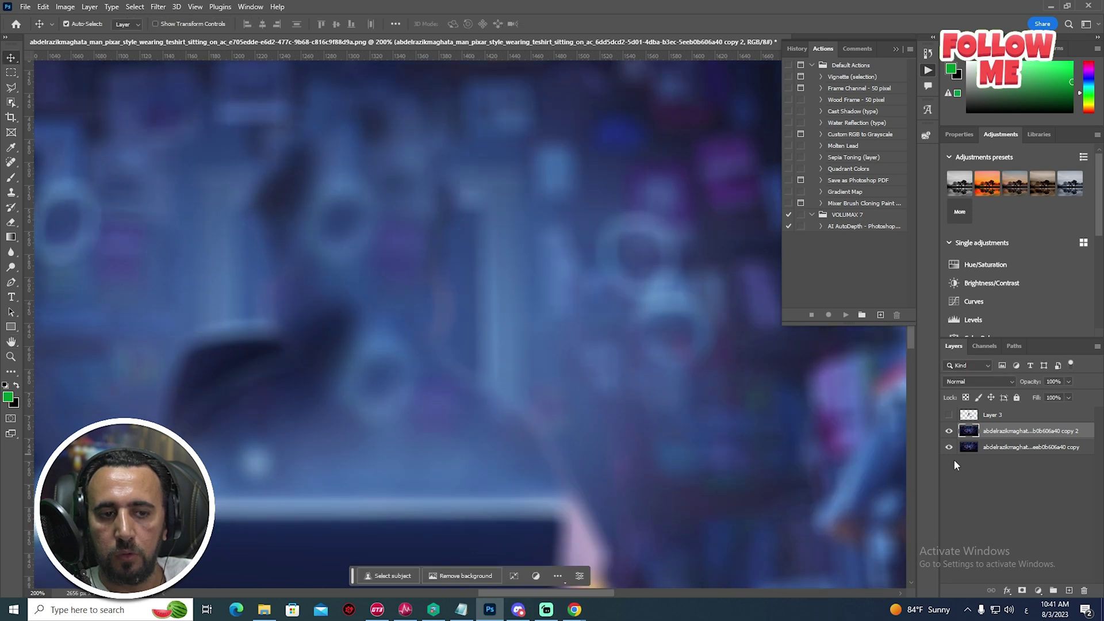
# Show Layer 3 to check the man against the blurred background, and hide it again.
pyautogui.click(949, 415)
pyautogui.scroll(-4, 410, 299)
pyautogui.scroll(2, 461, 309)
pyautogui.scroll(-1, 462, 309)
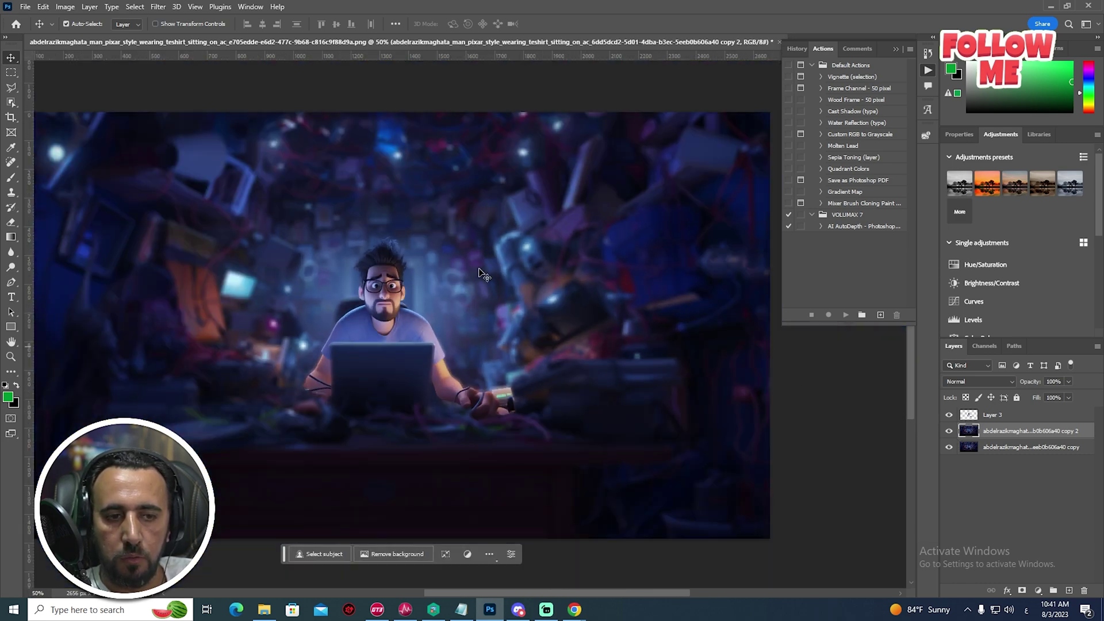
pyautogui.scroll(1, 466, 311)
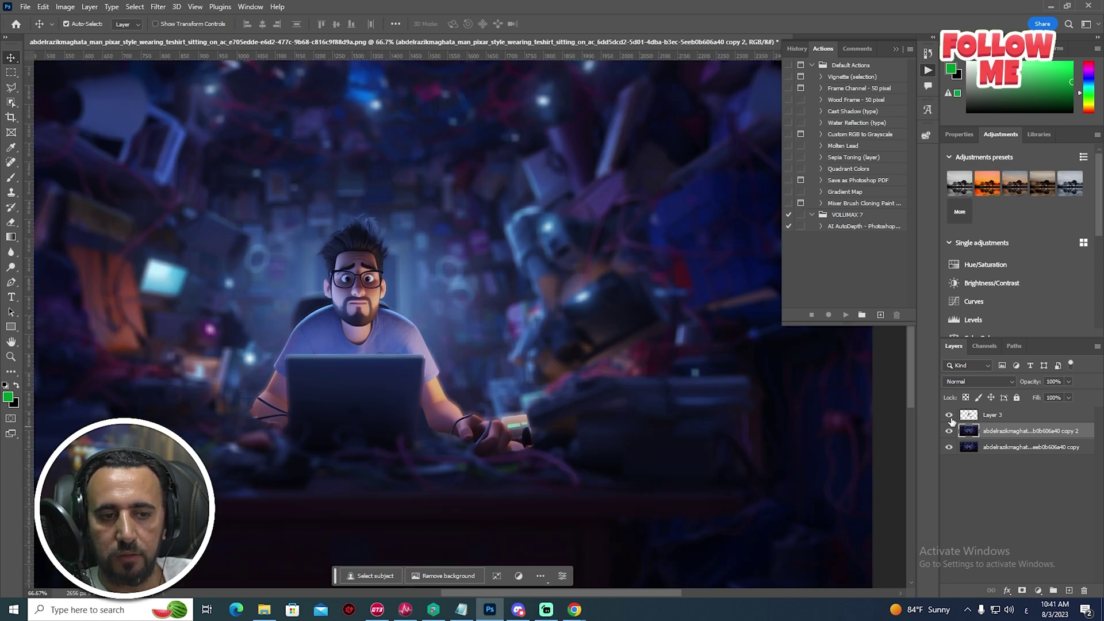
pyautogui.click(949, 415)
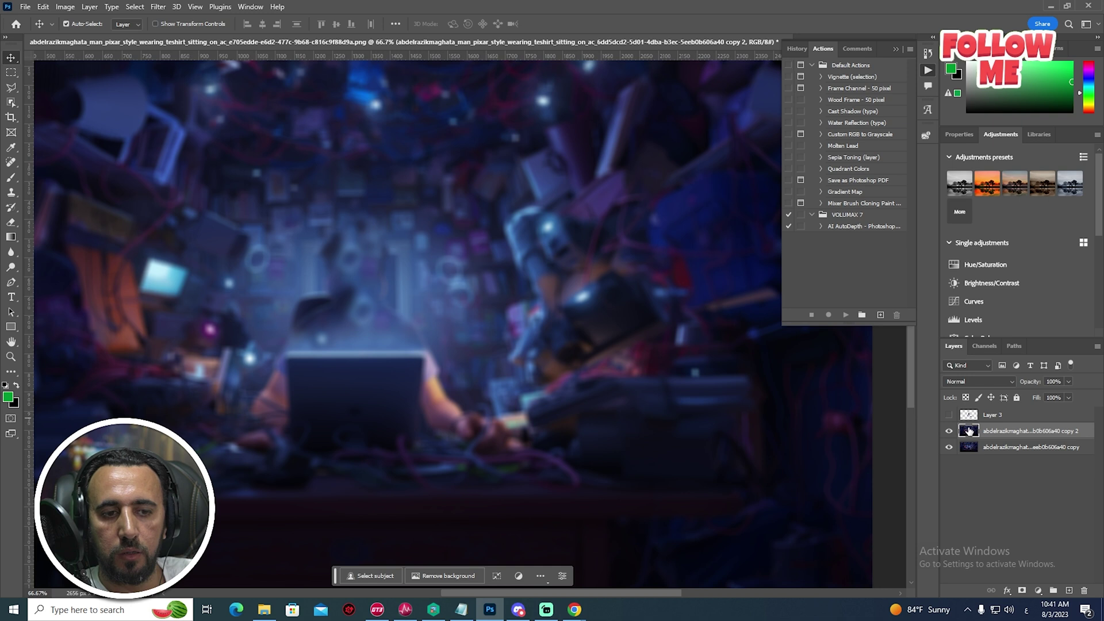
# Select an elliptical area around the man's place and laptop and turn it into a layer mask on the blurred layer.
pyautogui.click(11, 73)
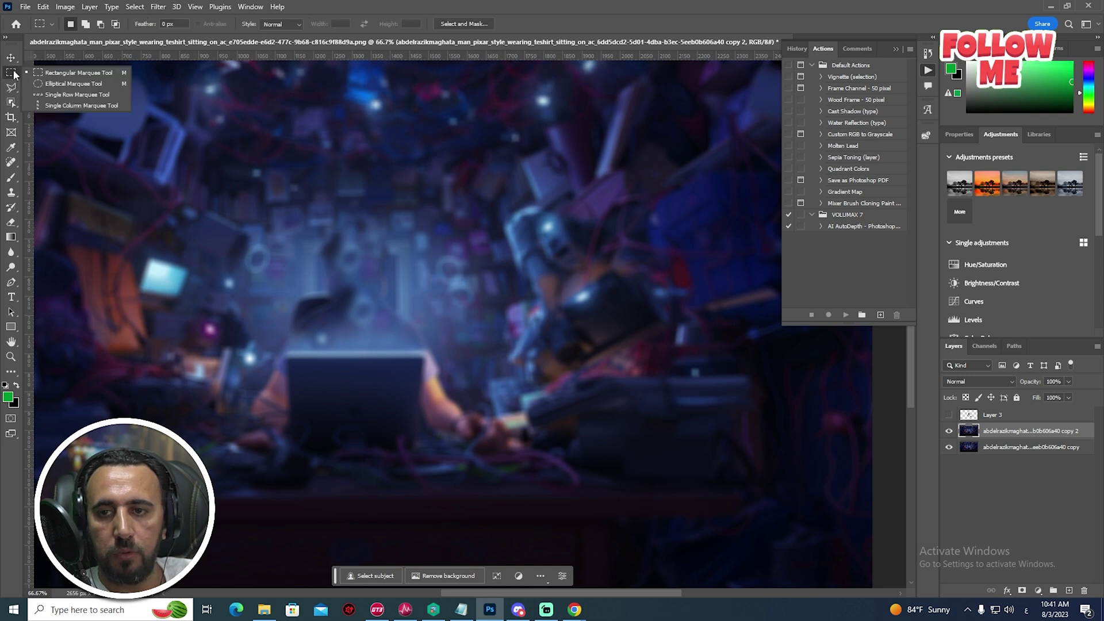
pyautogui.click(57, 83)
pyautogui.moveTo(489, 208); pyautogui.dragTo(224, 501)
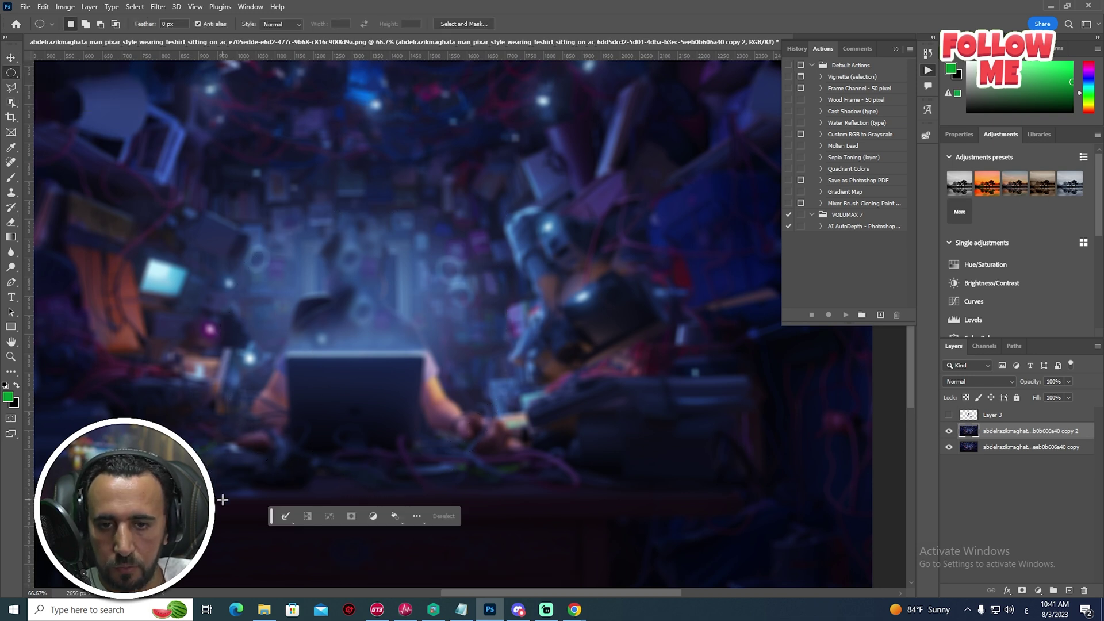
pyautogui.click(1022, 592)
# Paint black on the blurred layer's mask with a 400-pixel soft brush to restore the sharp surroundings beside the man's place.
pyautogui.press('e')
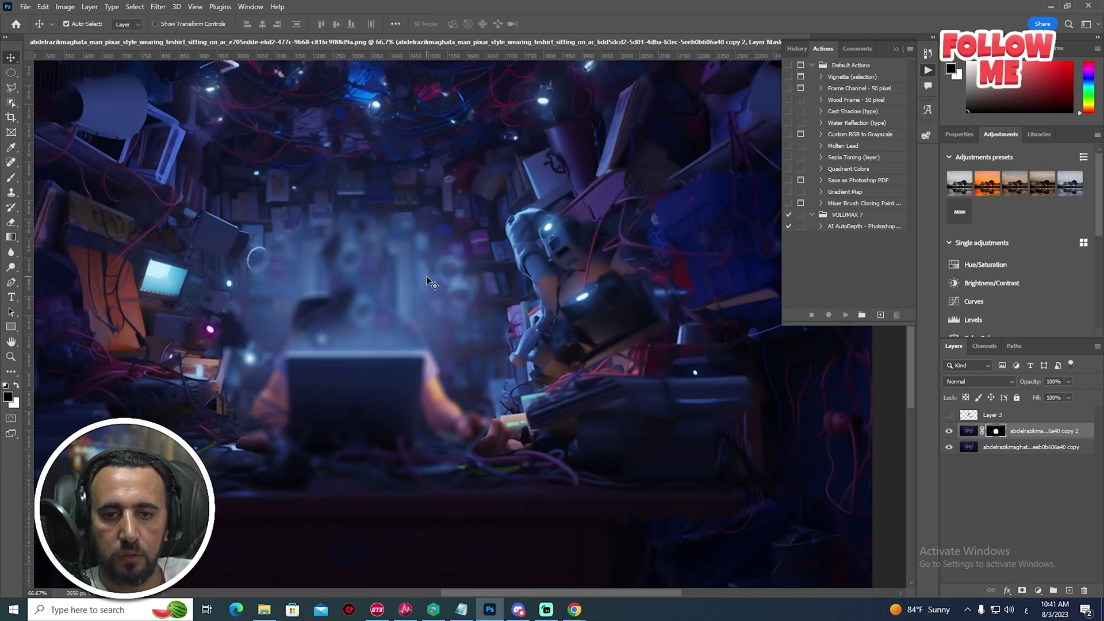
pyautogui.hotkey('ctrl', 'z')
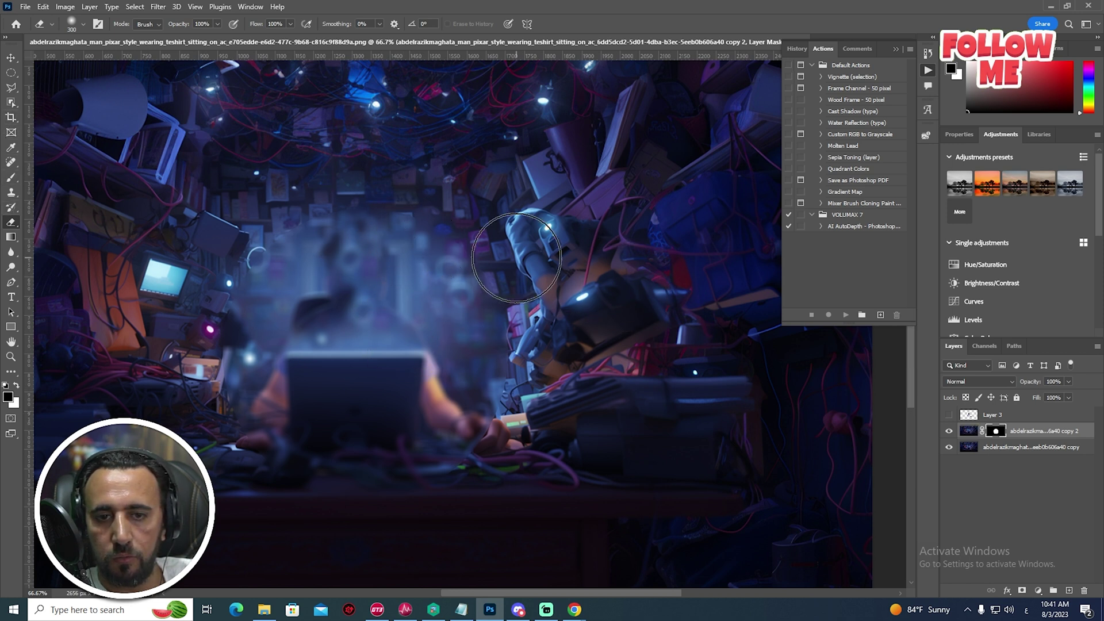
pyautogui.click(11, 178)
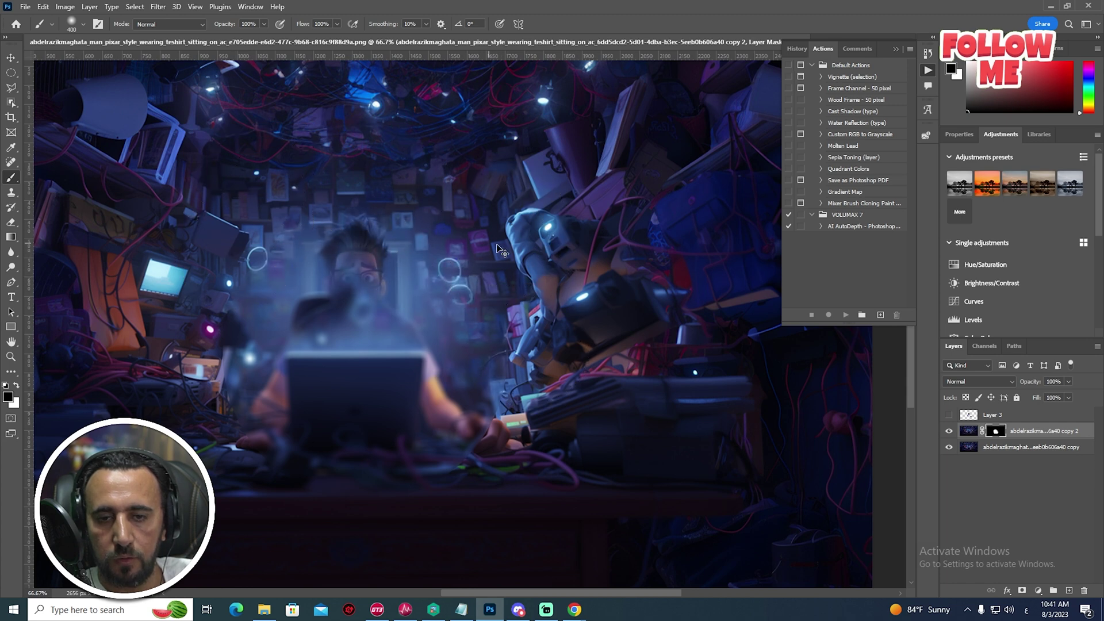
pyautogui.scroll(3, 564, 288)
pyautogui.scroll(-2, 564, 287)
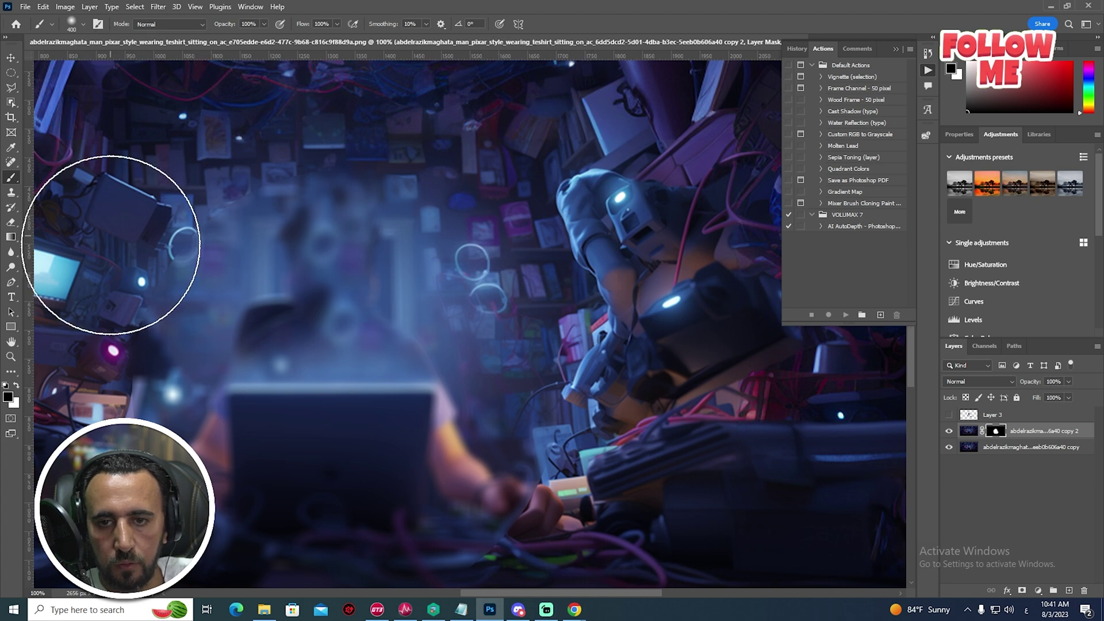
pyautogui.moveTo(276, 535)
pyautogui.mouseDown()
pyautogui.moveTo(358, 517)
pyautogui.moveTo(333, 493)
pyautogui.moveTo(429, 475)
pyautogui.moveTo(284, 468)
pyautogui.moveTo(271, 480)
pyautogui.moveTo(443, 481)
pyautogui.moveTo(282, 500)
pyautogui.mouseUp()
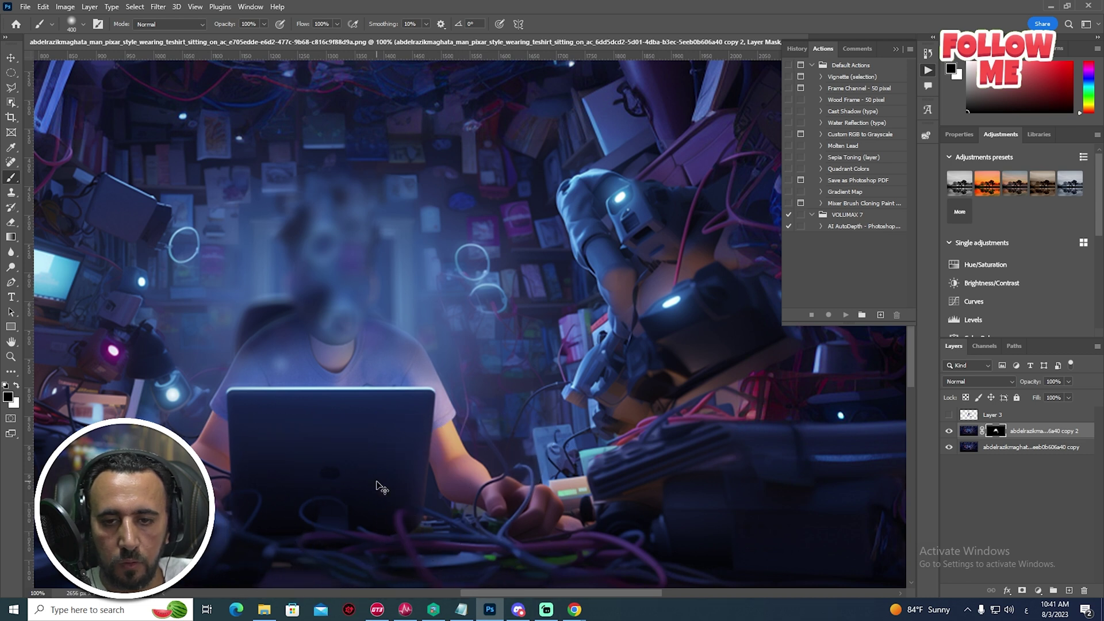
pyautogui.hotkey('ctrl', 'z')
pyautogui.hotkey('ctrl', 'z')
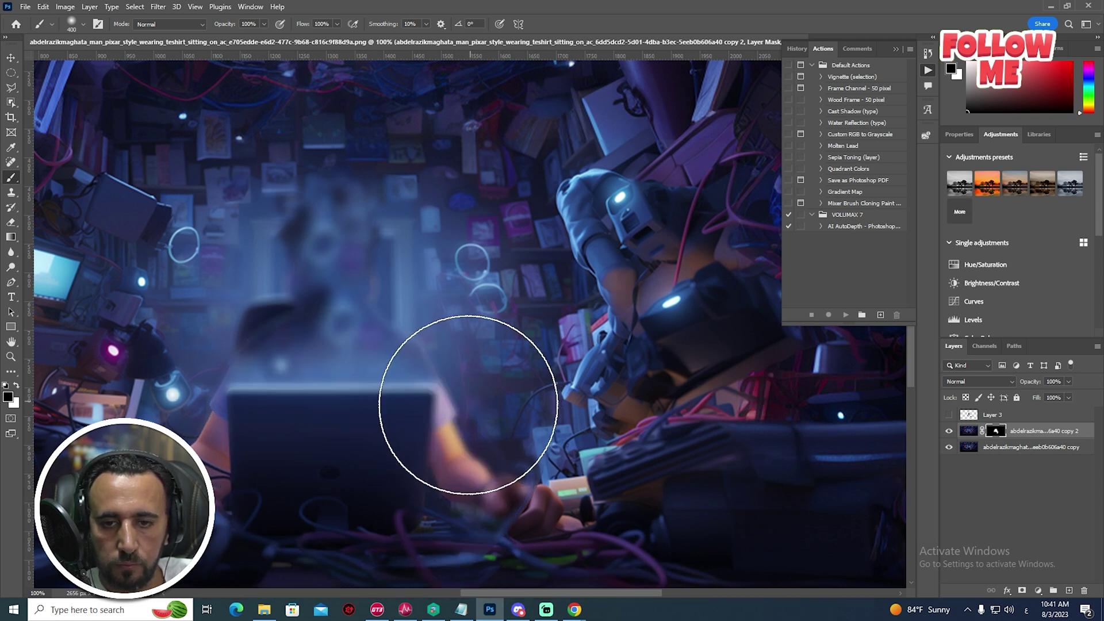
# Reduce the brush to 150 pixels and paint black on the mask to restore the sharp laptop, arms and desk cables.
pyautogui.scroll(-1, 477, 428)
pyautogui.press('[')
pyautogui.press('[')
pyautogui.press('[')
pyautogui.press('[')
pyautogui.press('[')
pyautogui.moveTo(438, 443)
pyautogui.mouseDown()
pyautogui.moveTo(493, 439)
pyautogui.moveTo(302, 409)
pyautogui.moveTo(110, 403)
pyautogui.moveTo(491, 411)
pyautogui.moveTo(532, 478)
pyautogui.moveTo(648, 512)
pyautogui.moveTo(351, 541)
pyautogui.mouseUp()
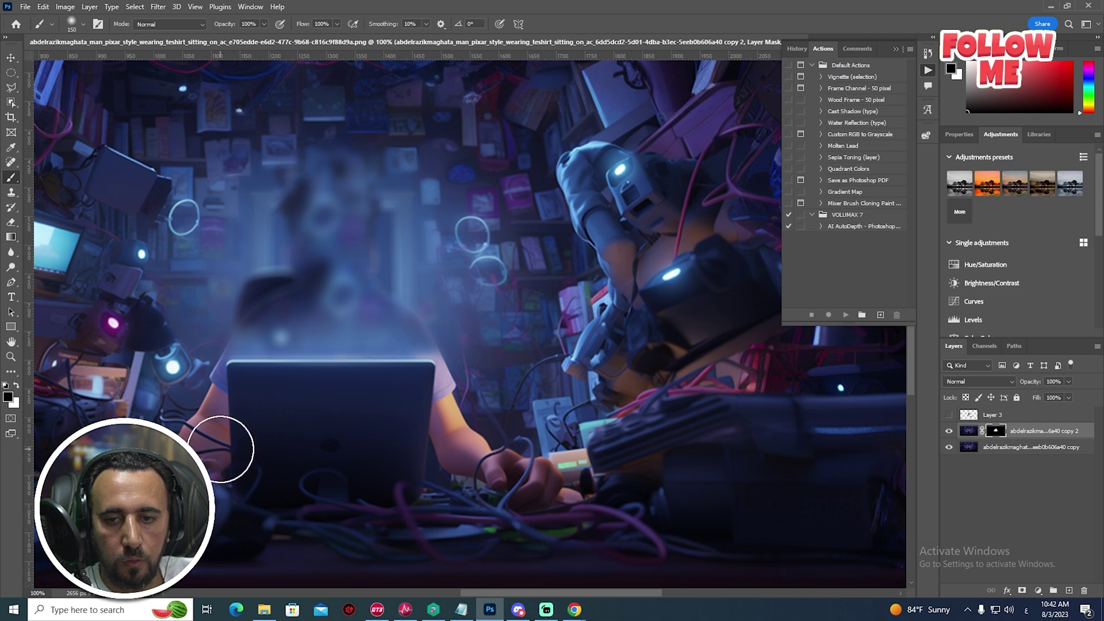
# Show Layer 3 and examine how the man's cutout blends with the partly blurred background.
pyautogui.click(949, 416)
pyautogui.click(949, 415)
pyautogui.click(949, 415)
pyautogui.scroll(1, 415, 240)
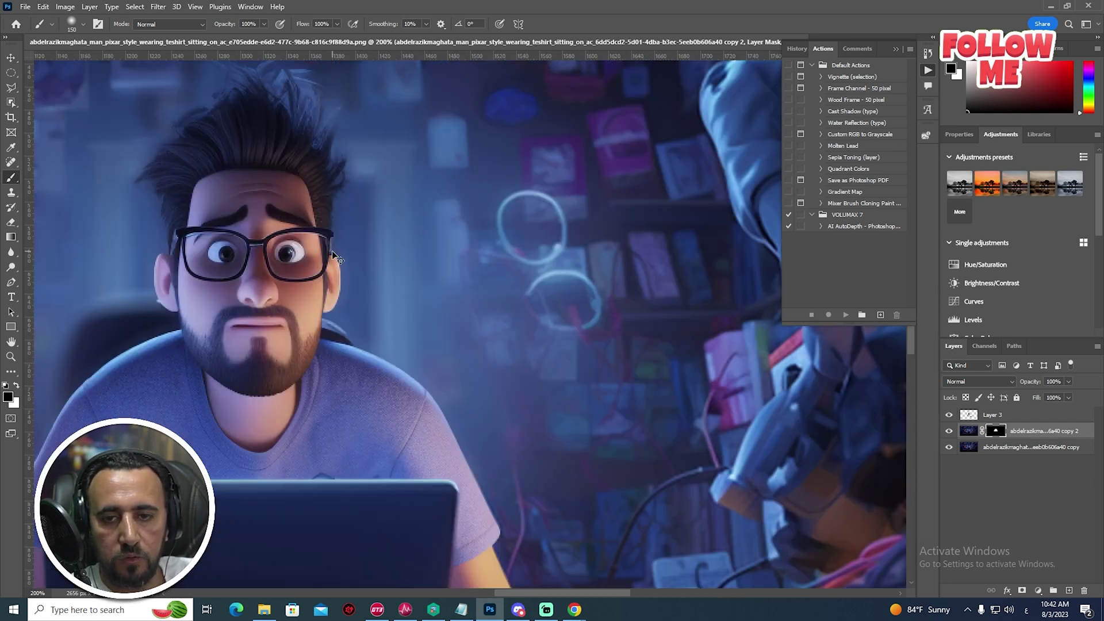
pyautogui.press('v')
pyautogui.scroll(-1, 450, 300)
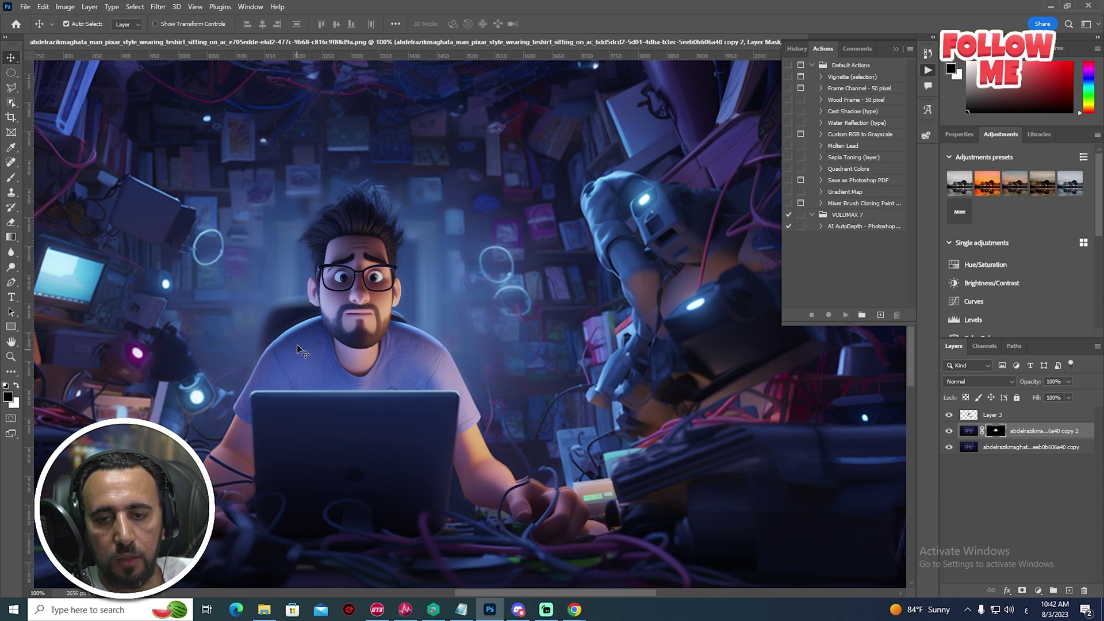
pyautogui.scroll(-4, 419, 355)
pyautogui.scroll(3, 426, 348)
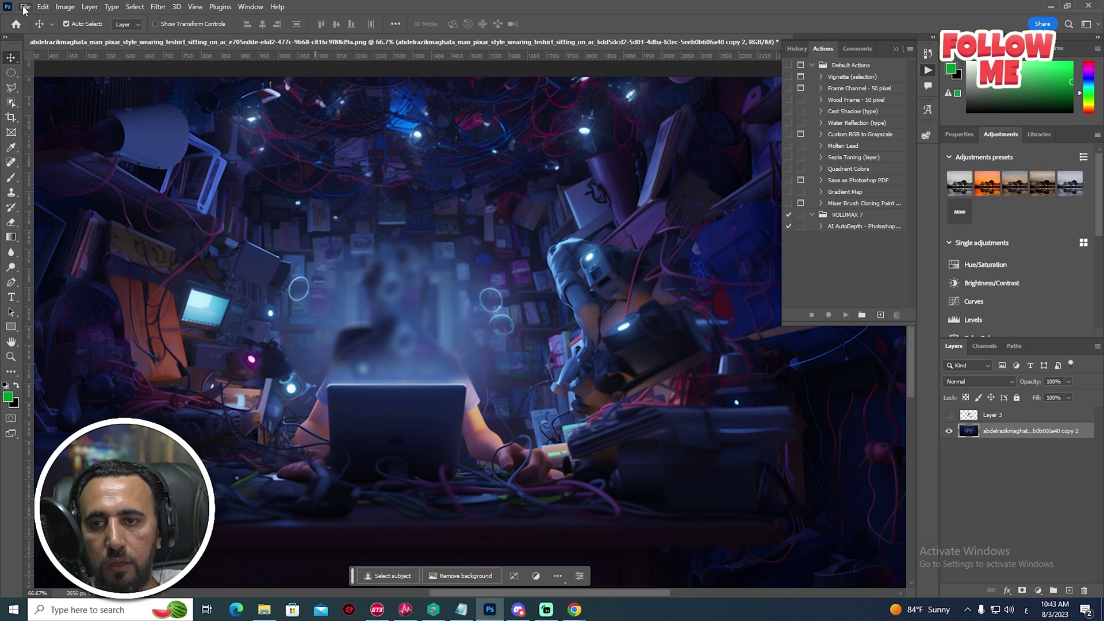
# Save the document to the Desktop as a PSD under a new file name, keeping Maximize Compatibility on.
pyautogui.click(24, 8)
pyautogui.click(64, 145)
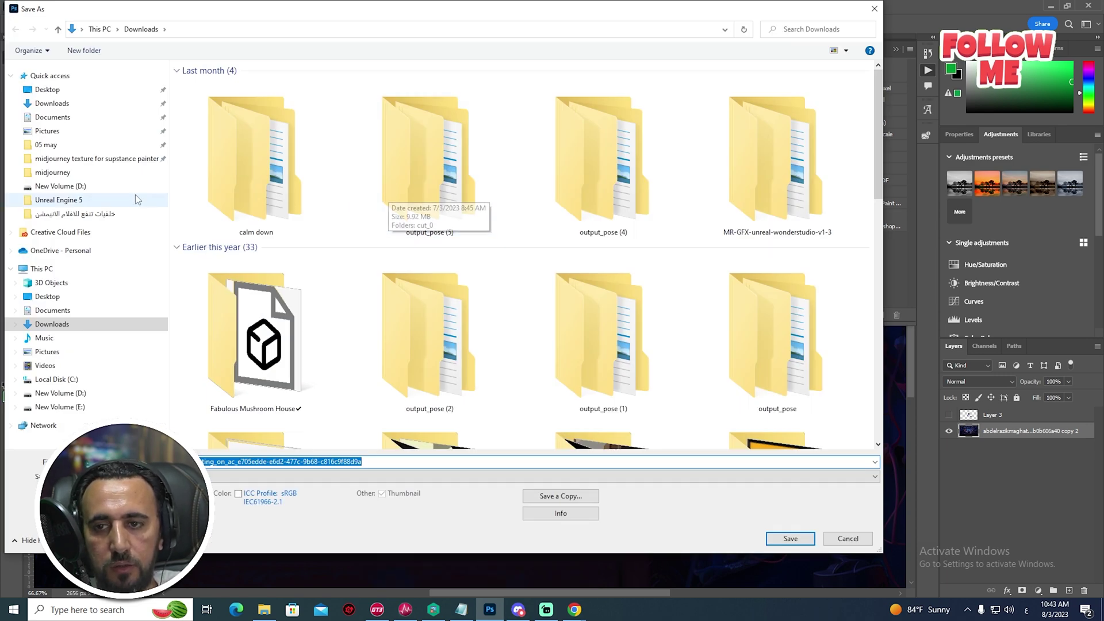
pyautogui.click(47, 90)
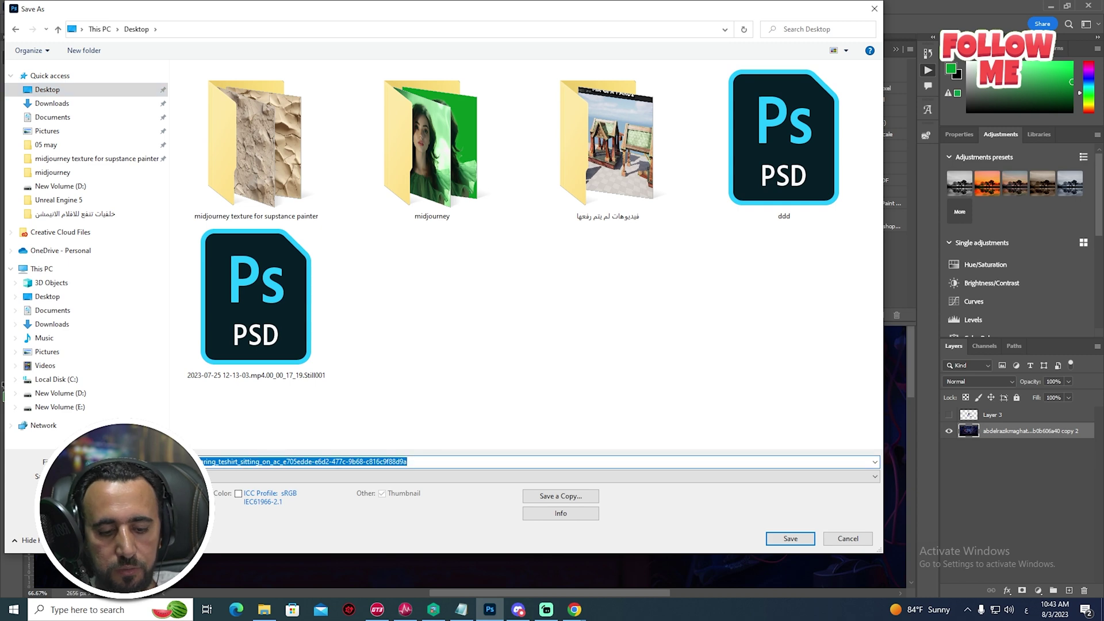
pyautogui.press('BackSpace')
pyautogui.hotkey('alt', 'shift')
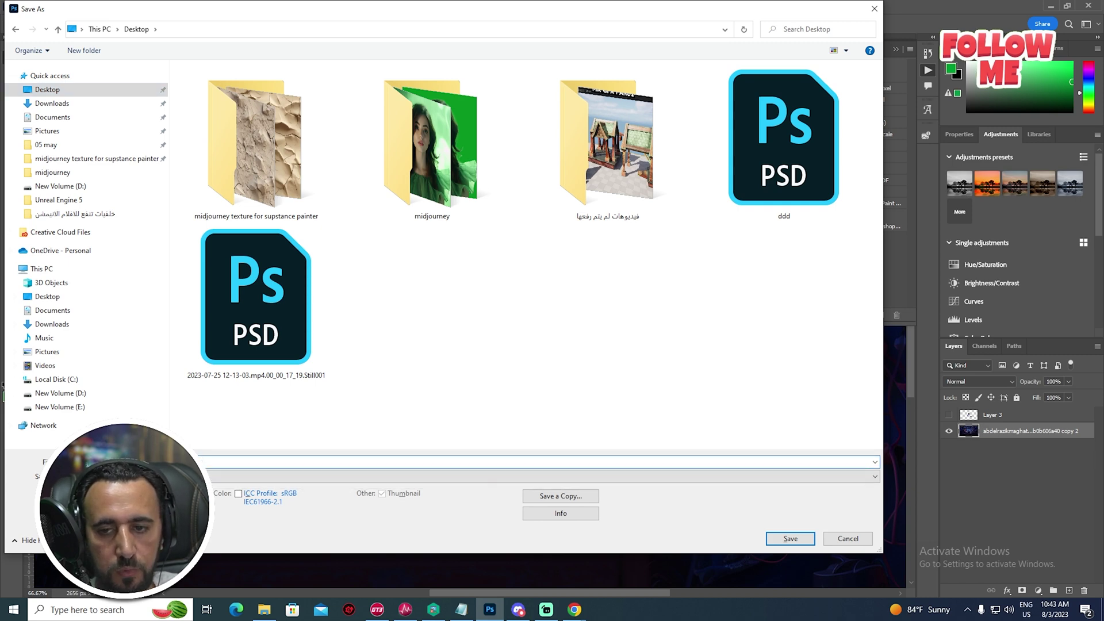
pyautogui.press('Return')
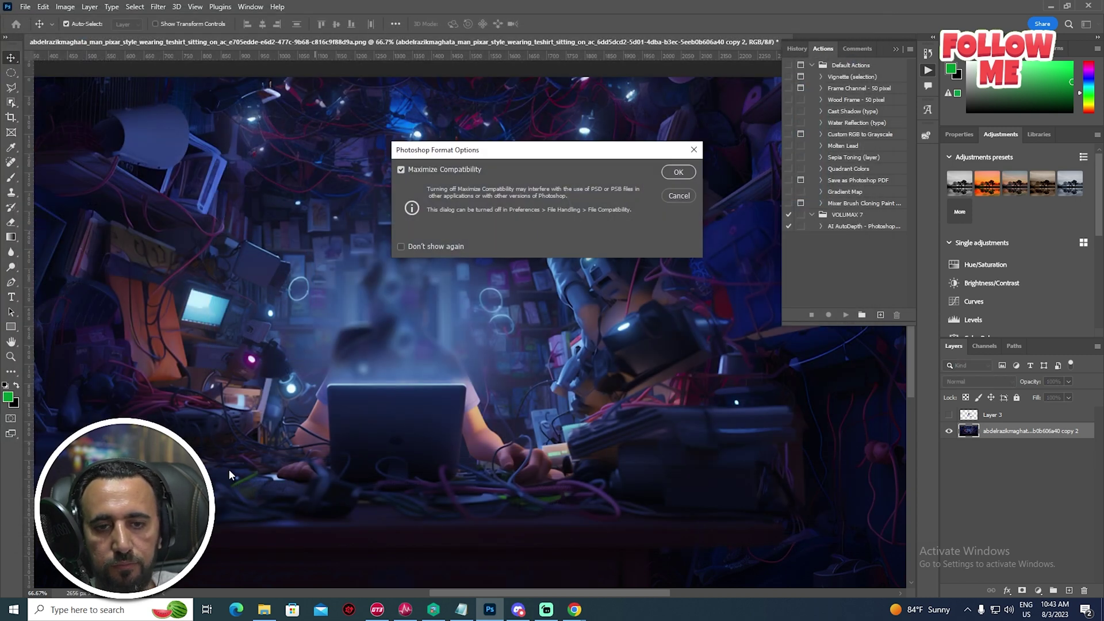
pyautogui.click(683, 169)
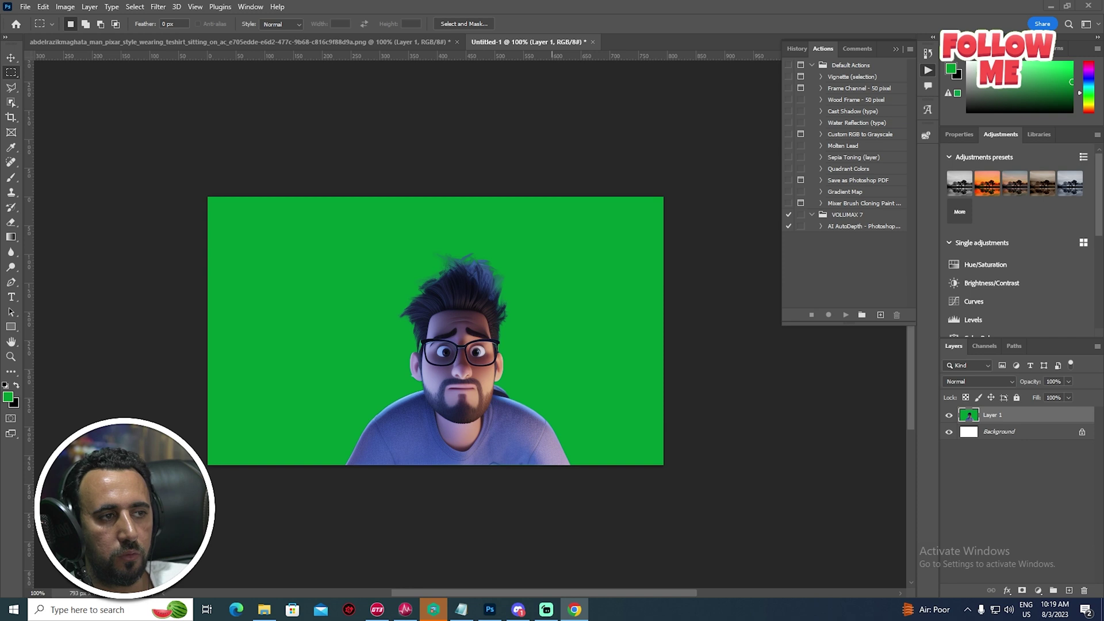
# Search for Adobe Audition from the desktop and launch it.
pyautogui.press('super')
pyautogui.write('audi')
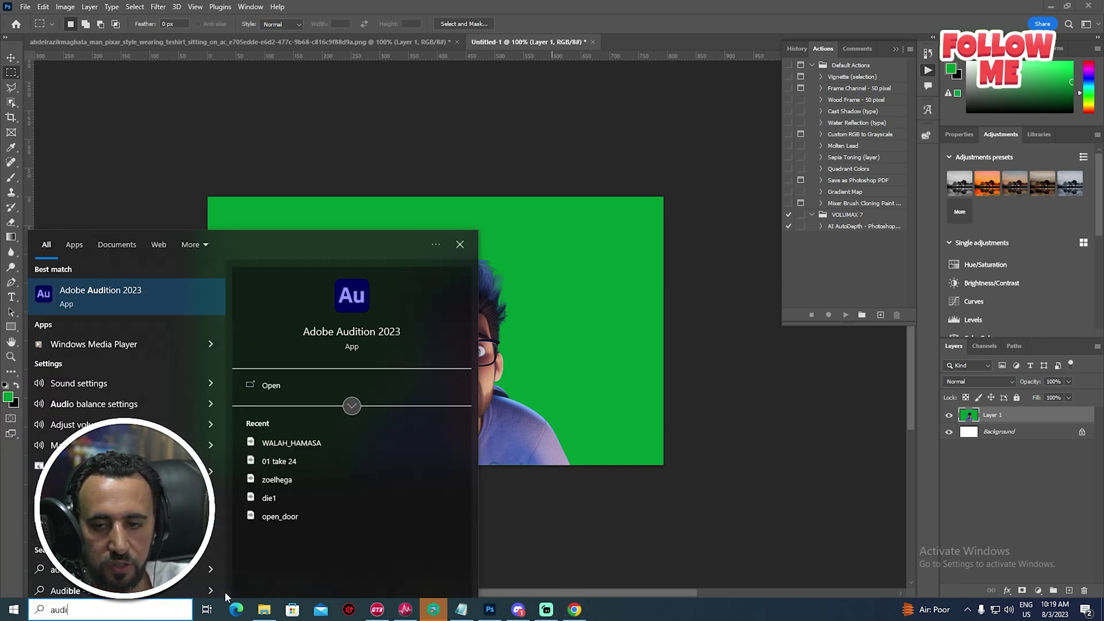
pyautogui.press('Return')
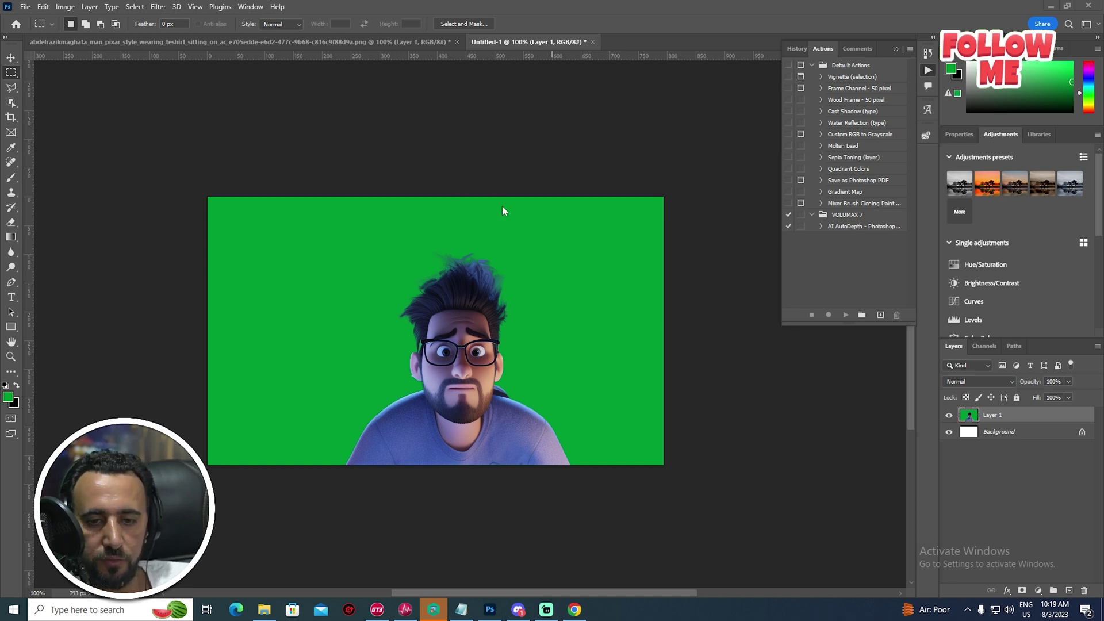
pyautogui.click(457, 157)
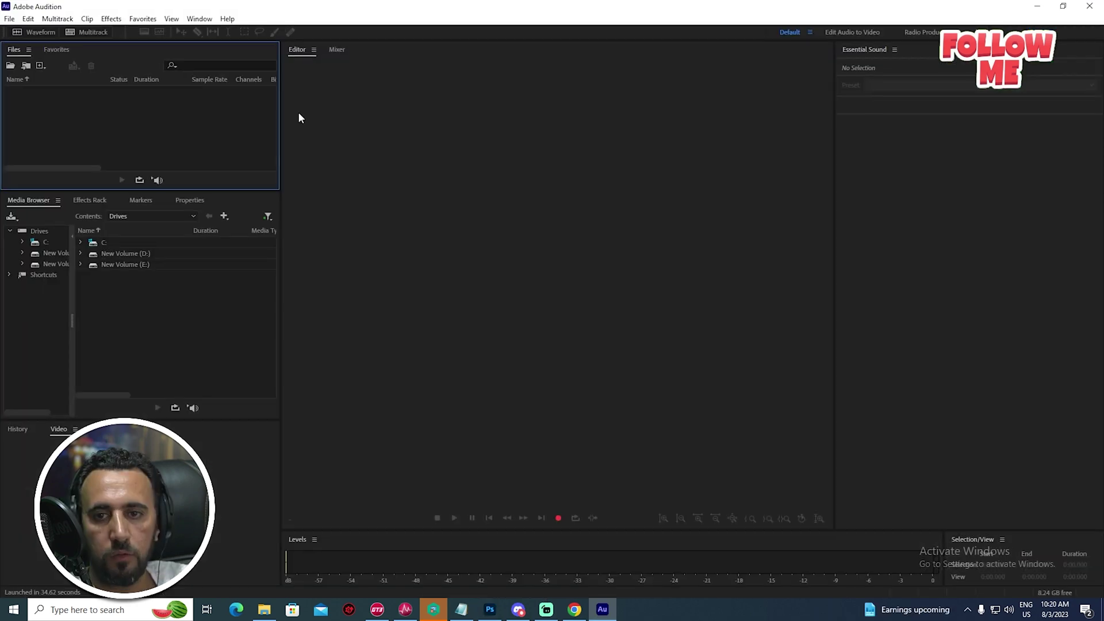
# Create a new stereo audio file named Untitled 1 with a 48000 Hz sample rate and 32-bit float depth.
pyautogui.click(9, 19)
pyautogui.moveTo(32, 33)
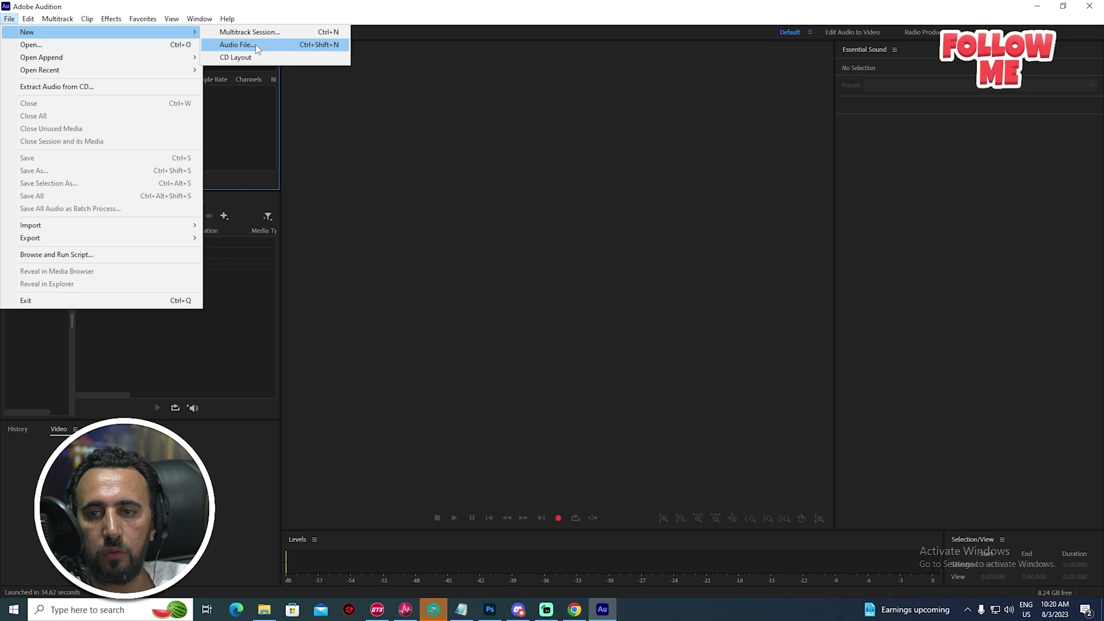
pyautogui.click(255, 44)
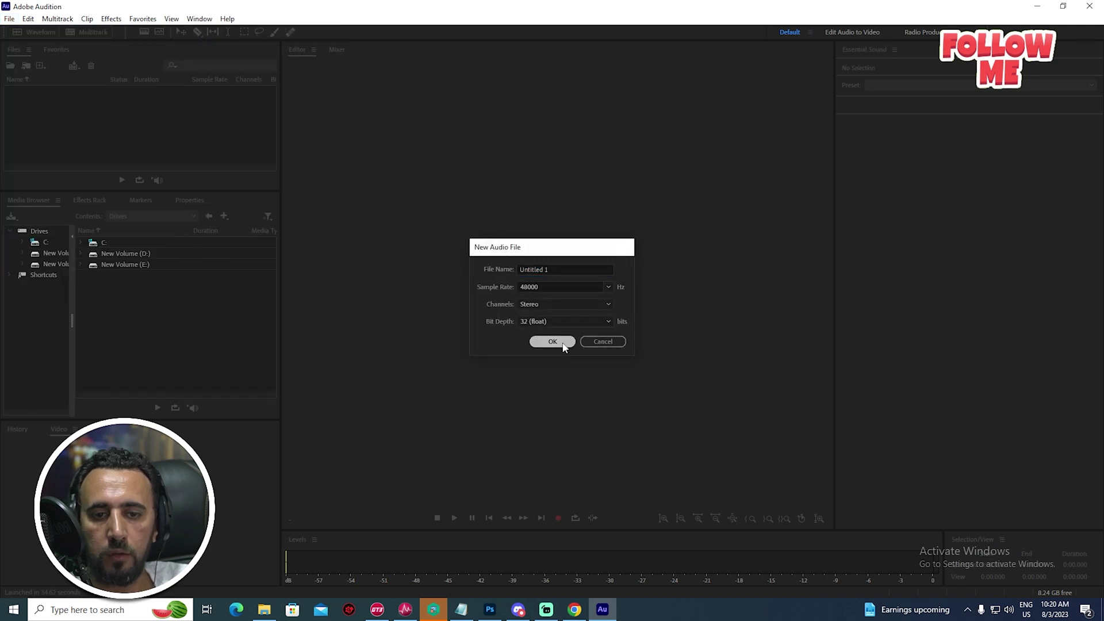
pyautogui.click(552, 341)
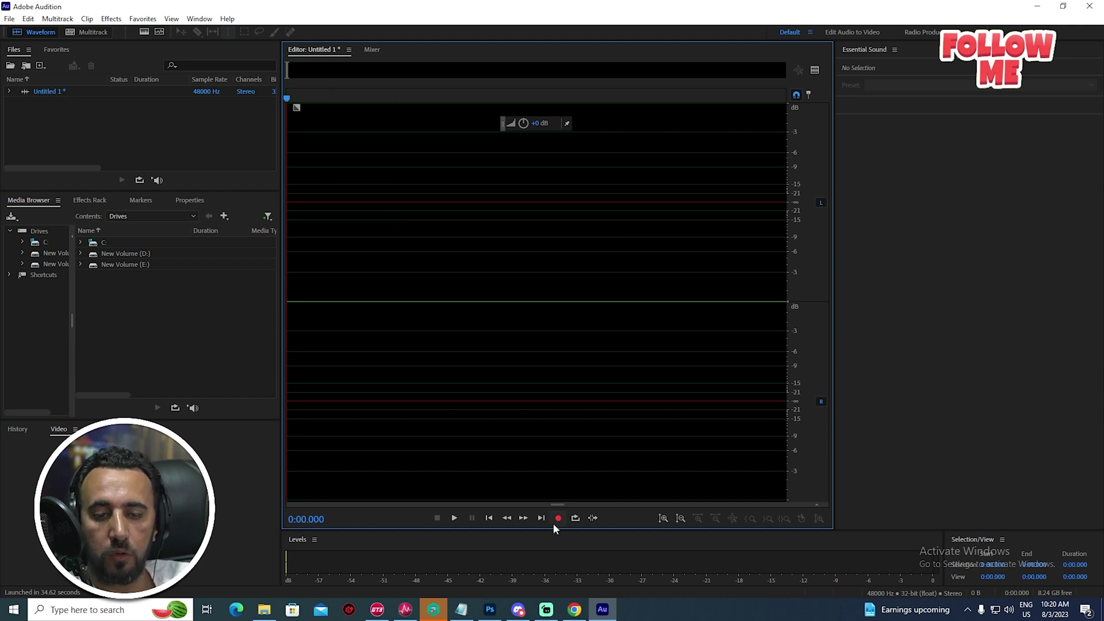
# Record the voice track into the new audio file for about 31 seconds and stop the recording.
pyautogui.hotkey('shift', 'space')
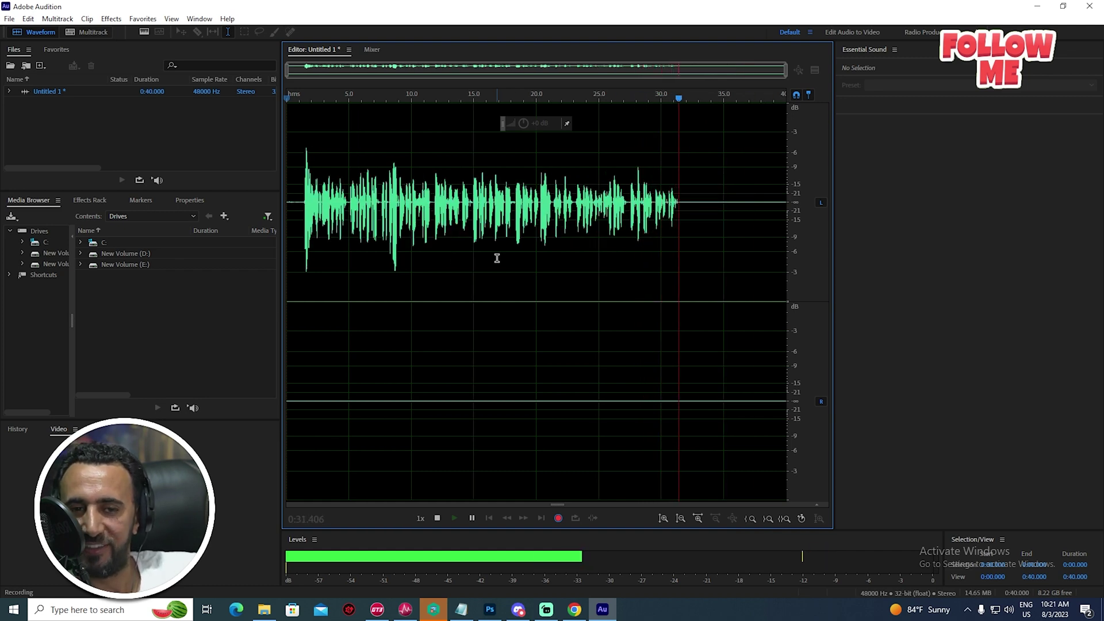
pyautogui.press('space')
pyautogui.click(607, 214)
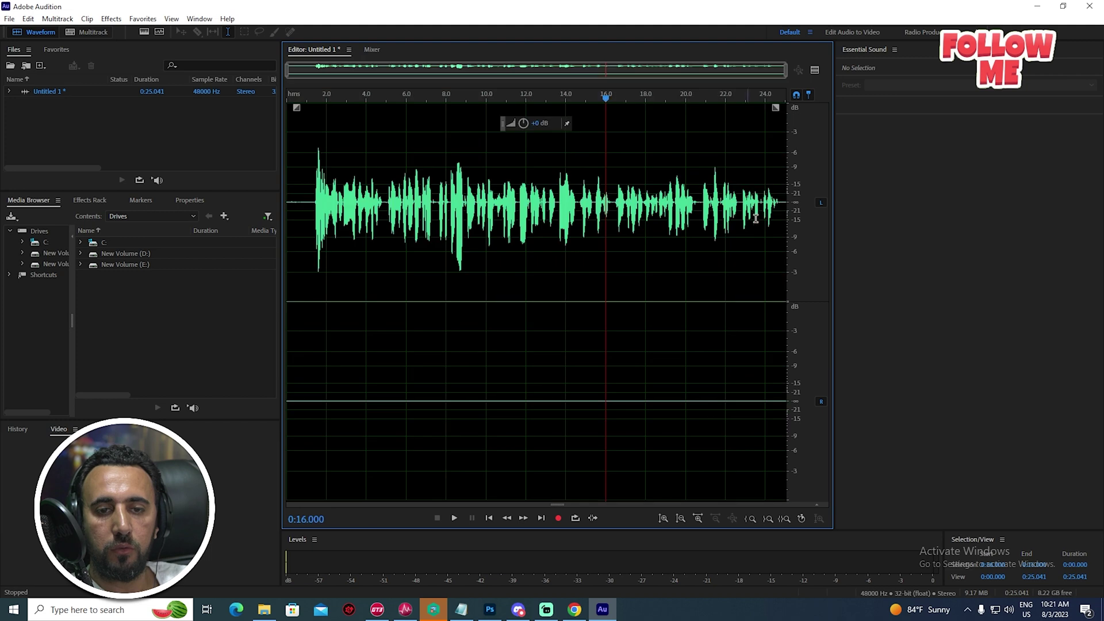
# Cut the unwanted section of about 3.5 seconds, starting near 0:11.6, out of the voice recording.
pyautogui.click(820, 204)
pyautogui.click(817, 203)
pyautogui.click(707, 213)
pyautogui.scroll(1, 710, 213)
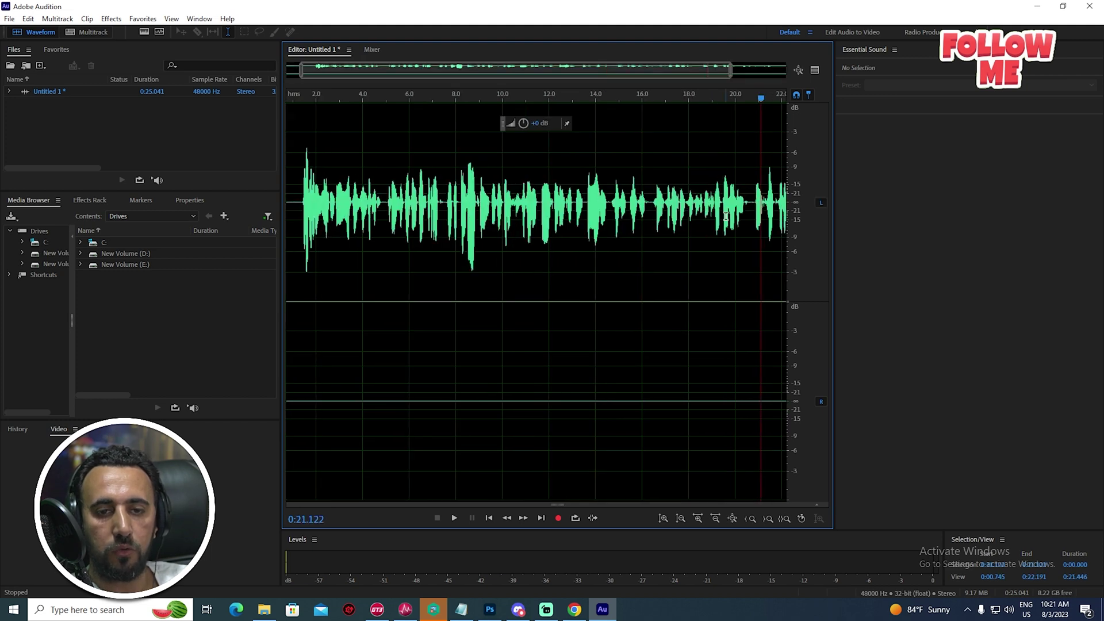
pyautogui.hotkey('ctrl', 'z')
pyautogui.scroll(-2, 619, 247)
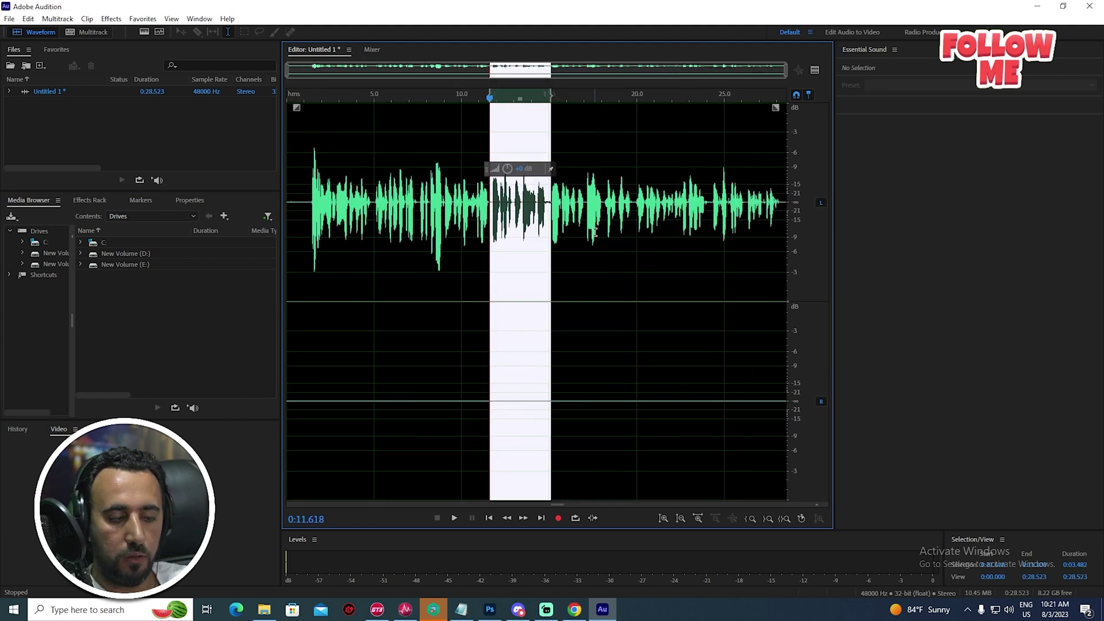
pyautogui.press('Delete')
# Copy the whole recording from the left channel into the empty right channel and leave both channels enabled.
pyautogui.hotkey('ctrl', 'a')
pyautogui.hotkey('ctrl', 'c')
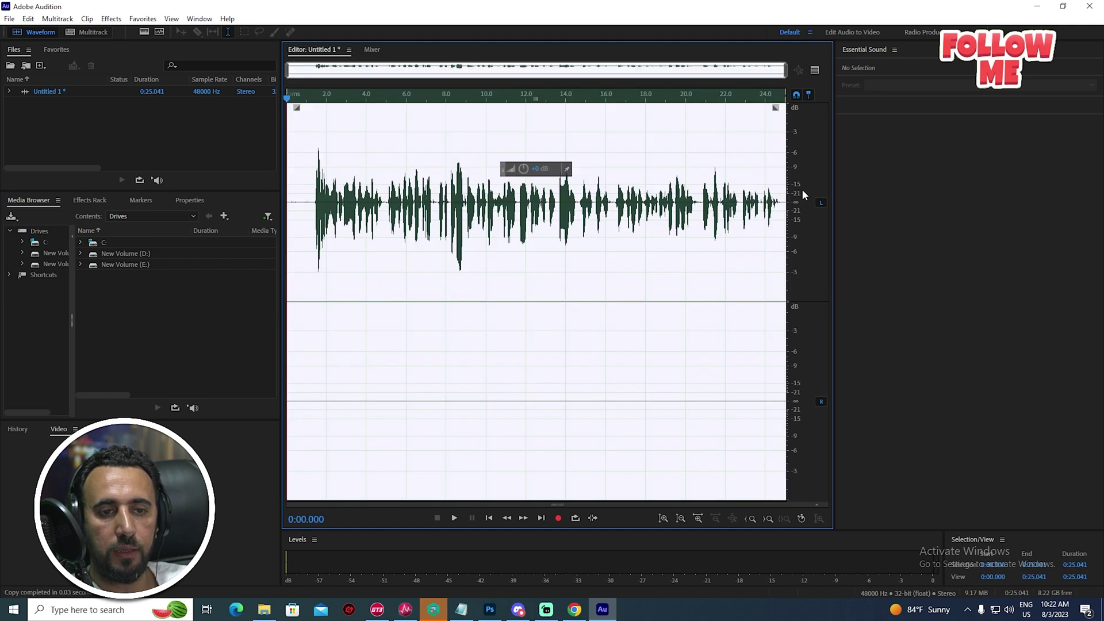
pyautogui.click(820, 203)
pyautogui.click(821, 401)
pyautogui.hotkey('ctrl', 'v')
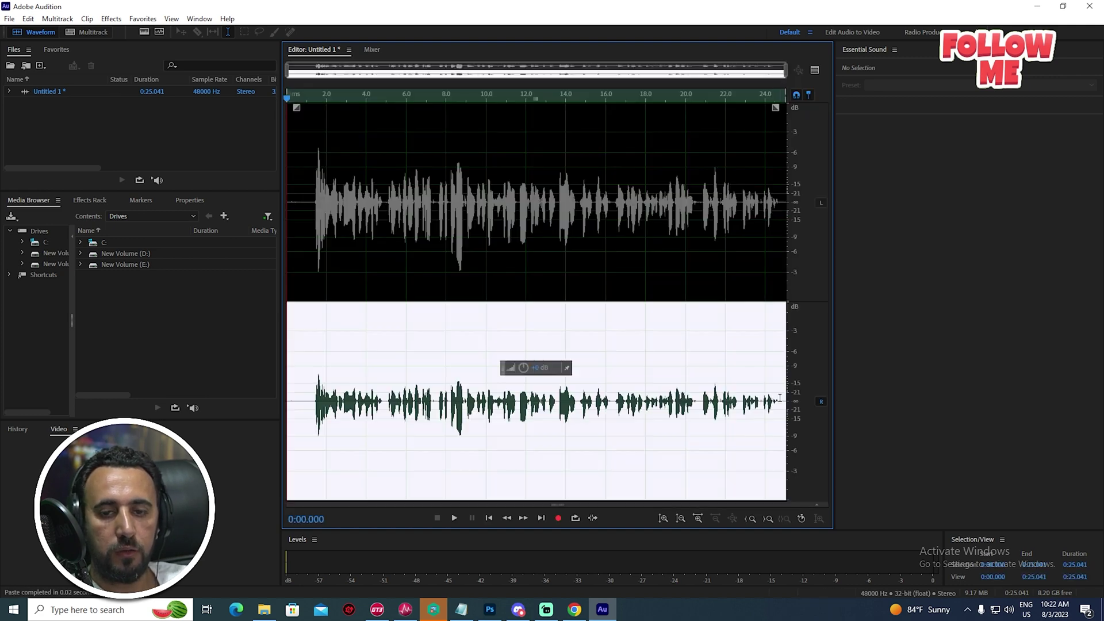
pyautogui.click(511, 414)
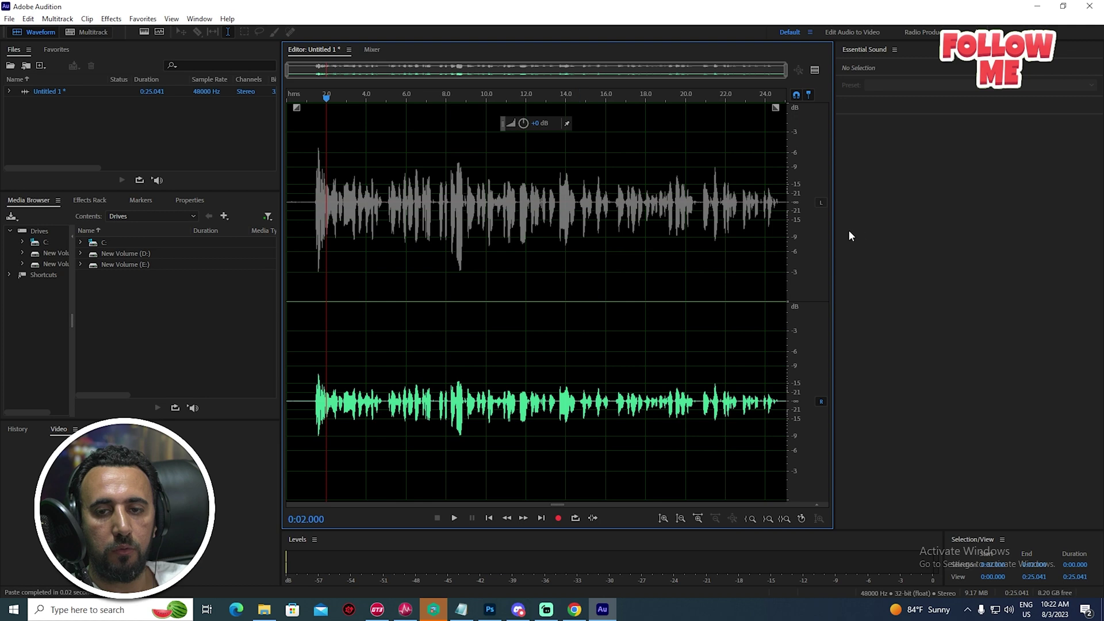
pyautogui.click(821, 203)
# Save the recording to the Desktop as test.mp3 in MP3 Audio format.
pyautogui.click(9, 19)
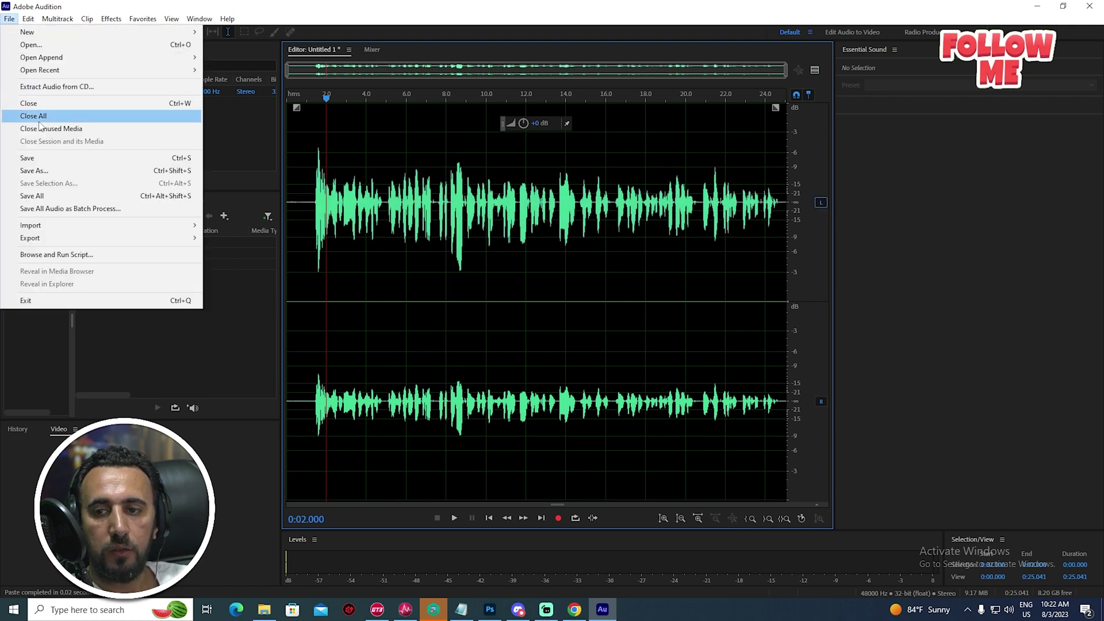
pyautogui.click(23, 157)
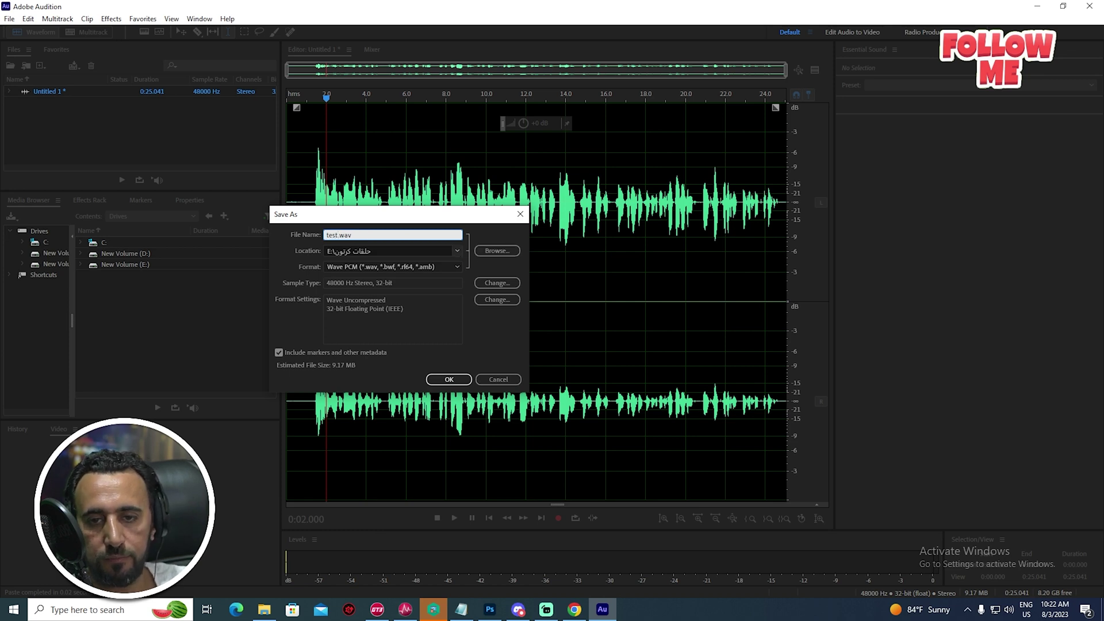
pyautogui.click(483, 250)
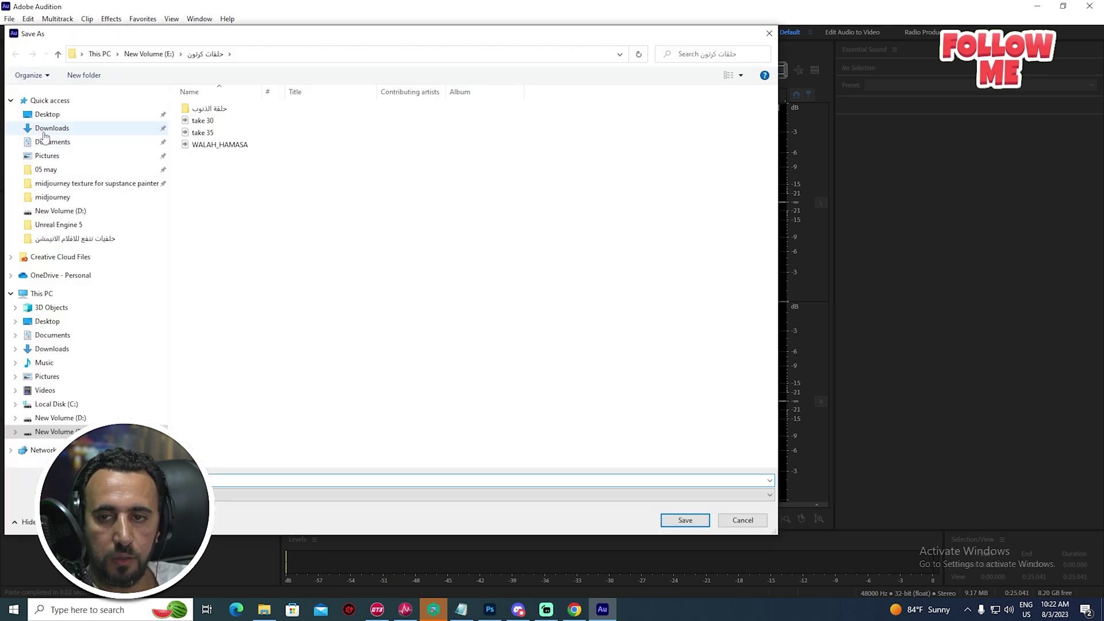
pyautogui.click(684, 523)
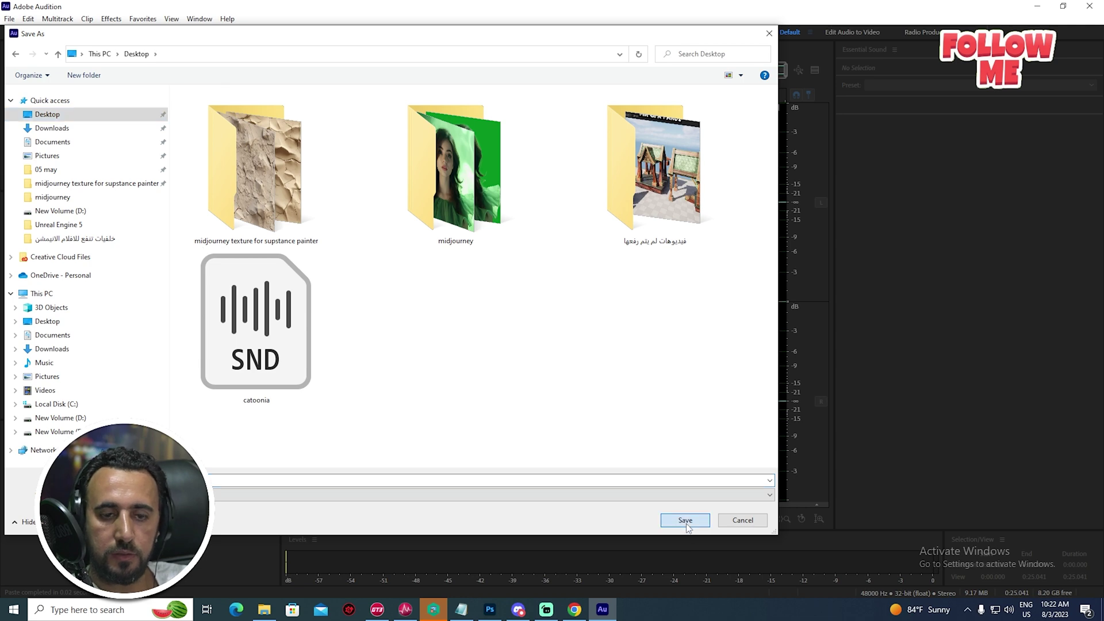
pyautogui.click(340, 236)
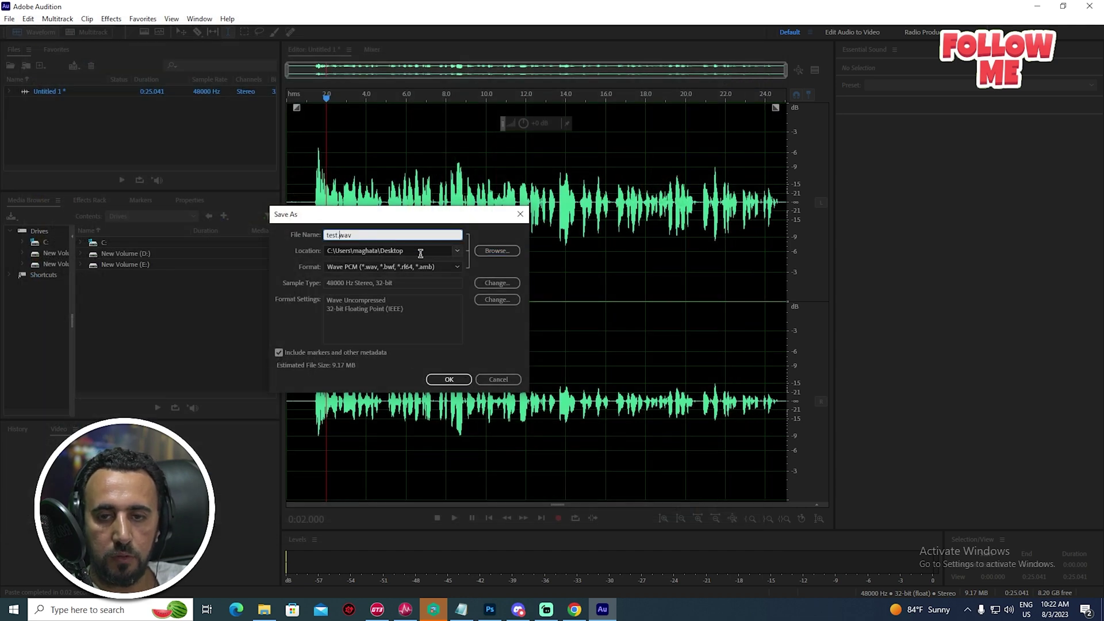
pyautogui.click(402, 269)
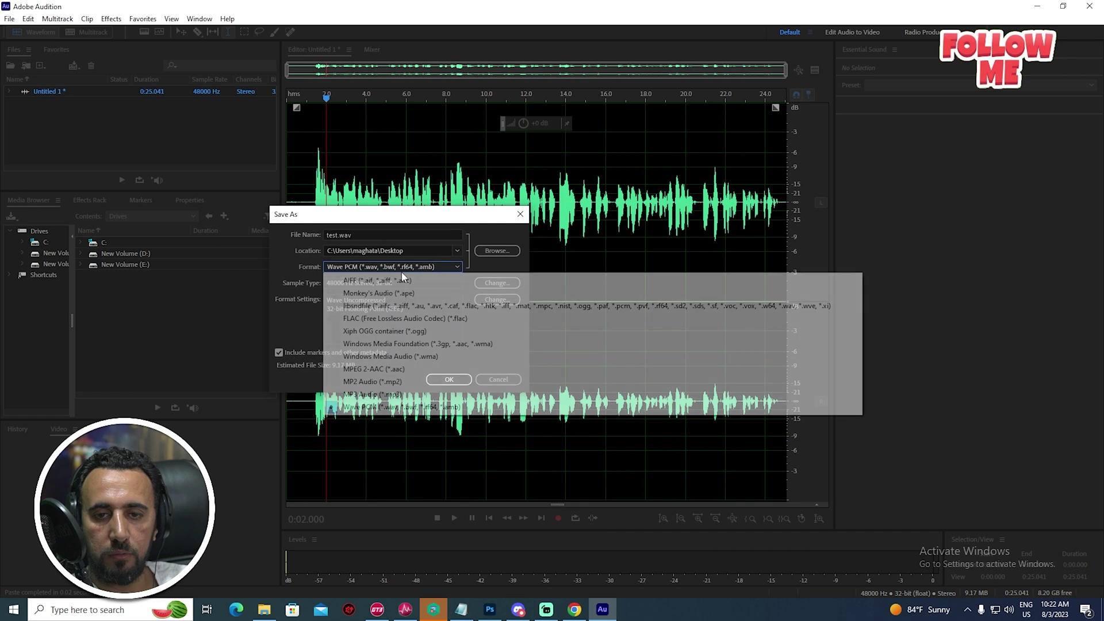
pyautogui.click(368, 394)
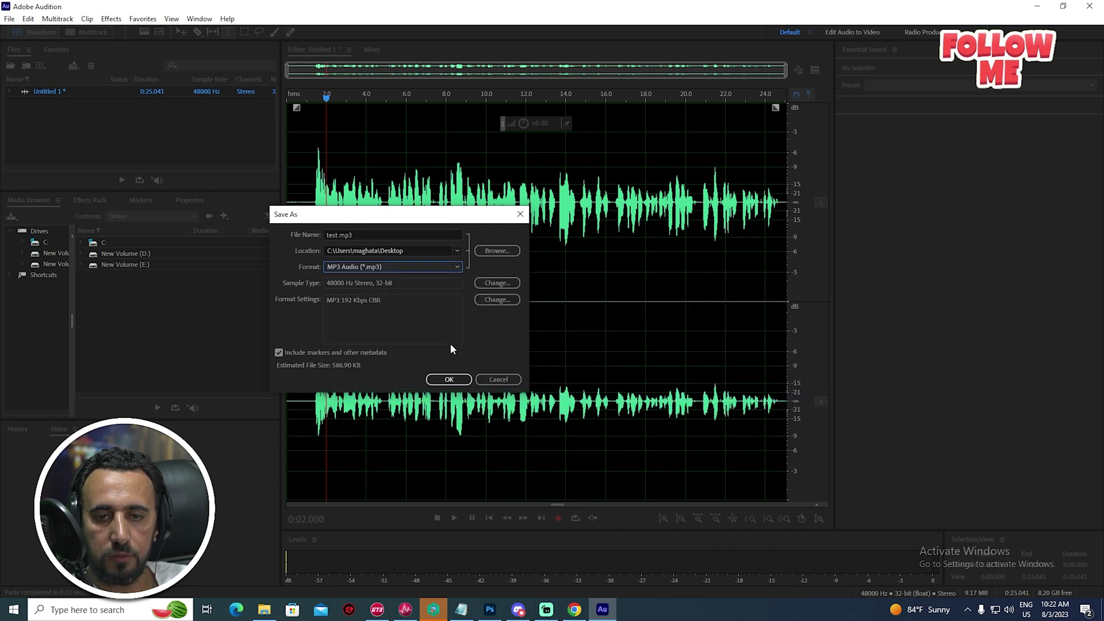
pyautogui.click(449, 379)
pyautogui.click(457, 338)
pyautogui.moveTo(726, 403); pyautogui.dragTo(496, 415)
pyautogui.click(556, 412)
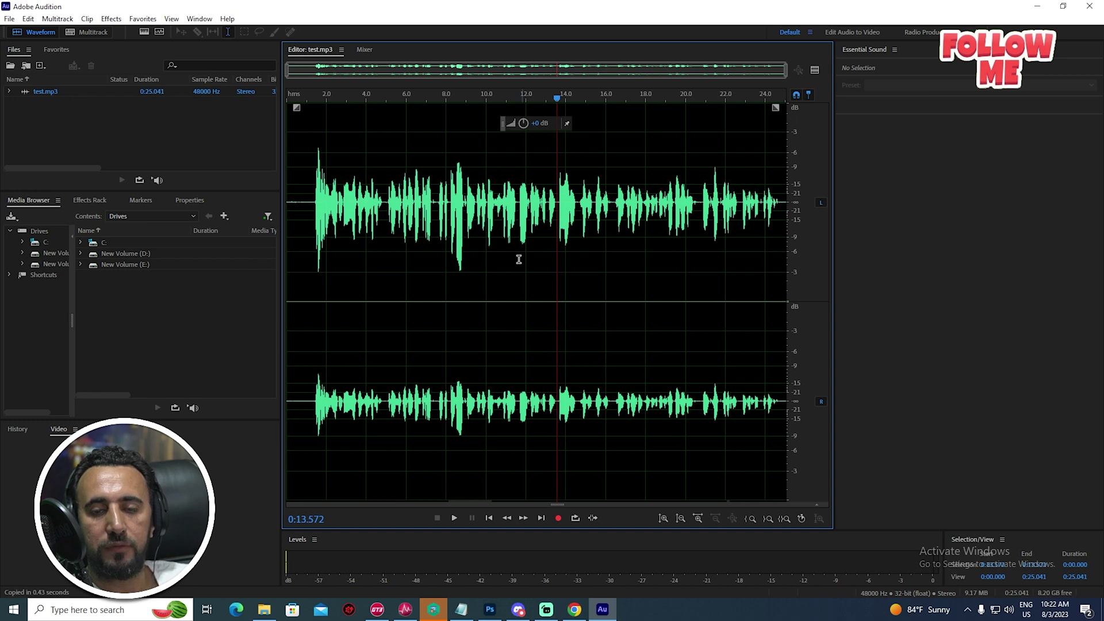
# Close Adobe Audition, switch to Chrome and open the D-ID Studio site.
pyautogui.click(1089, 6)
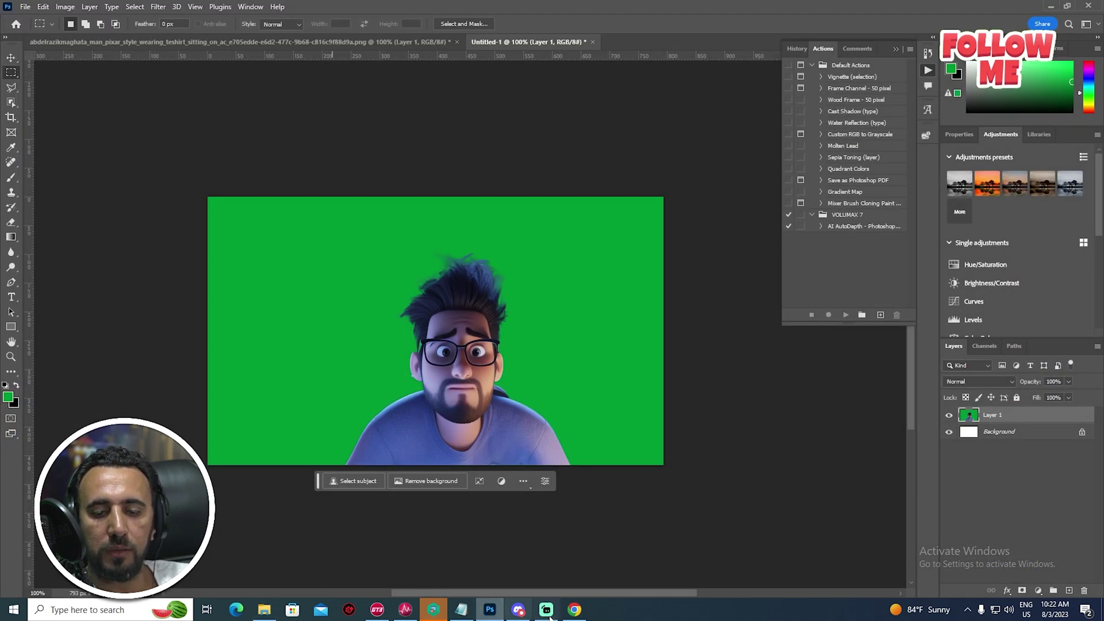
pyautogui.click(575, 610)
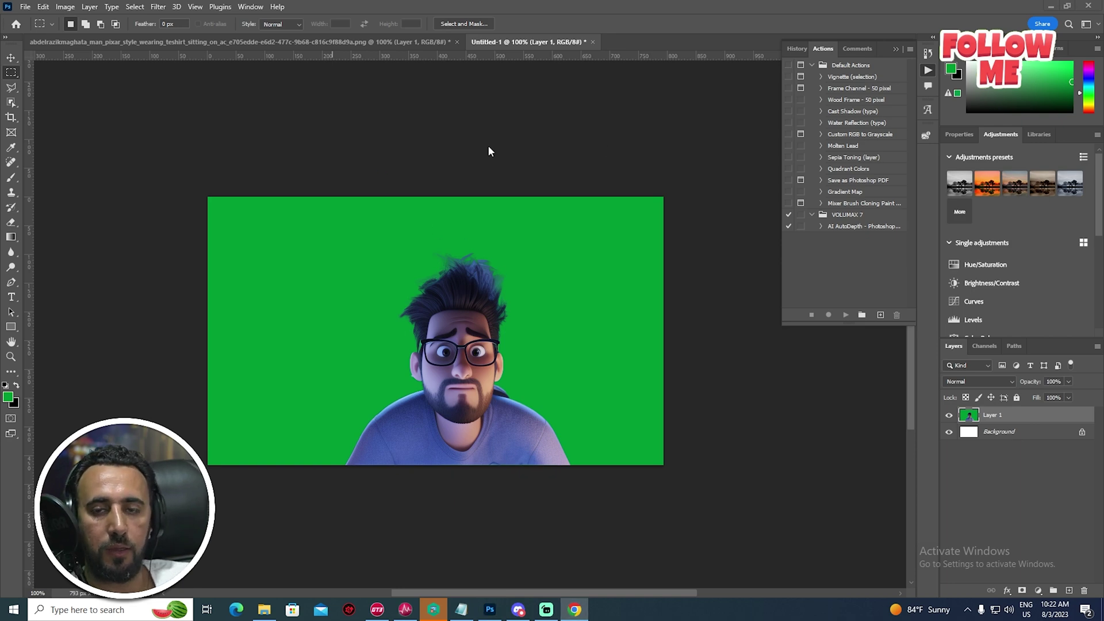
pyautogui.moveTo(0, 142); pyautogui.dragTo(260, 132)
pyautogui.doubleClick(425, 129)
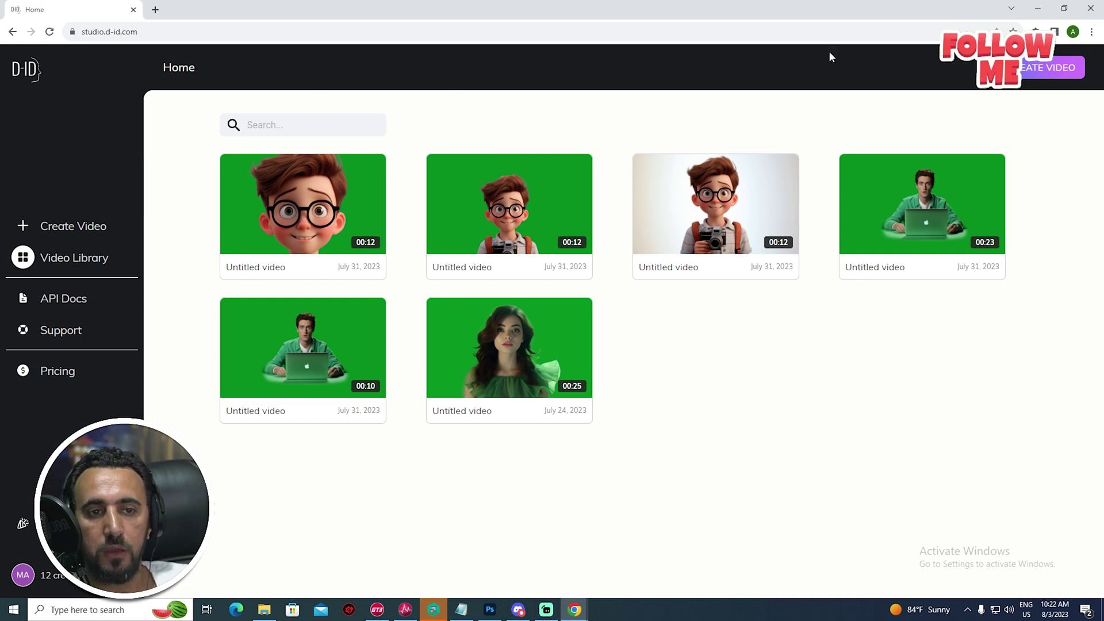
# Start a new D-ID video and add the green-screen man image from the Desktop as its presenter.
pyautogui.click(1024, 75)
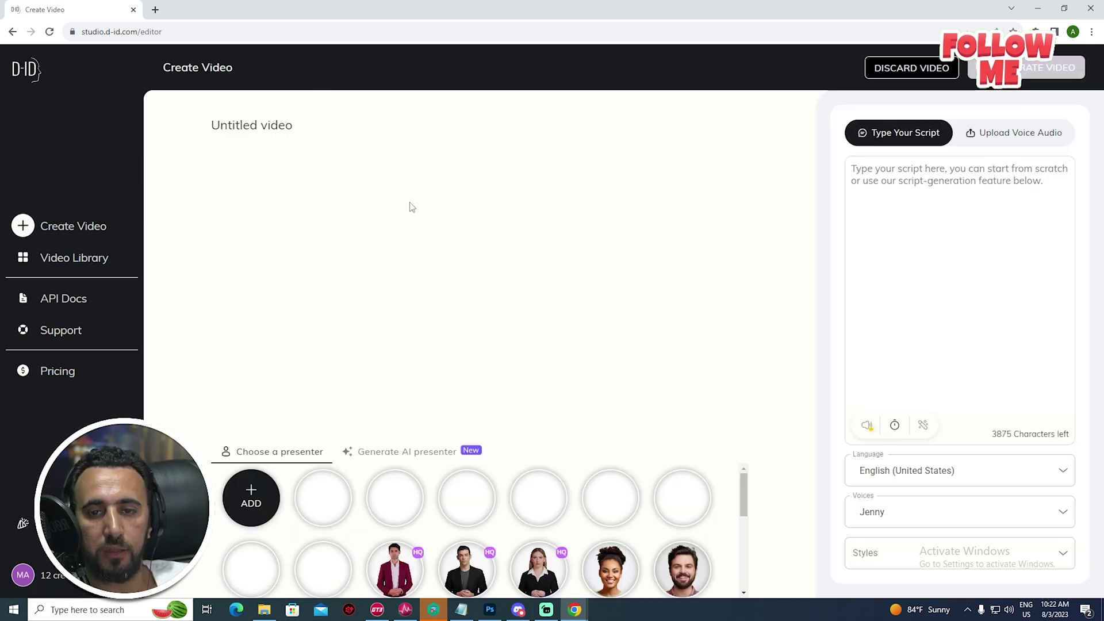
pyautogui.scroll(-2, 272, 500)
pyautogui.scroll(2, 272, 500)
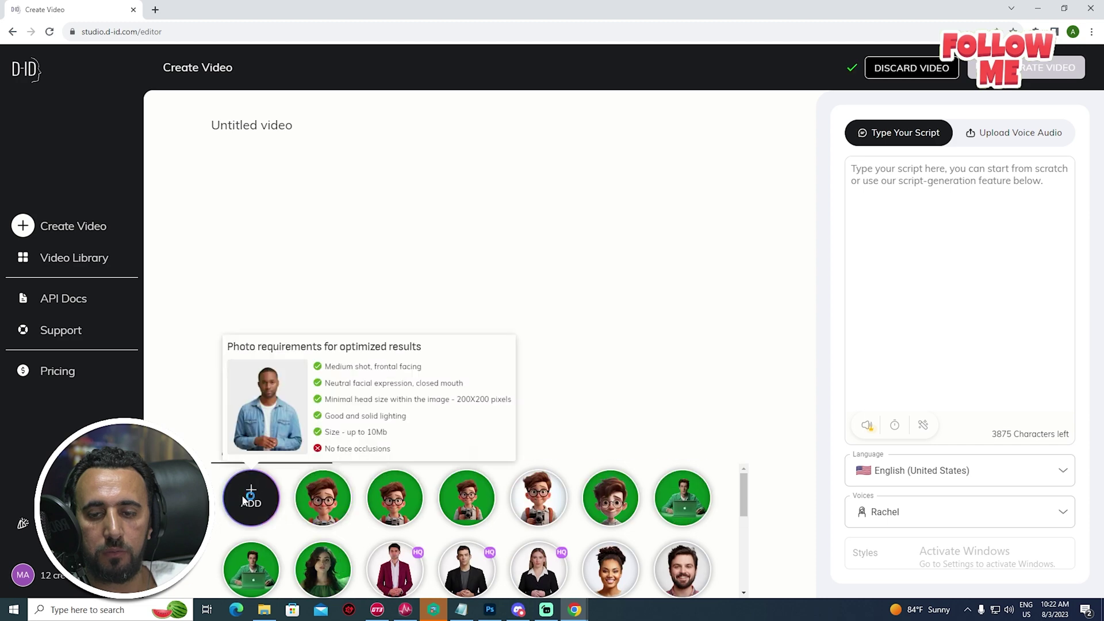
pyautogui.click(247, 495)
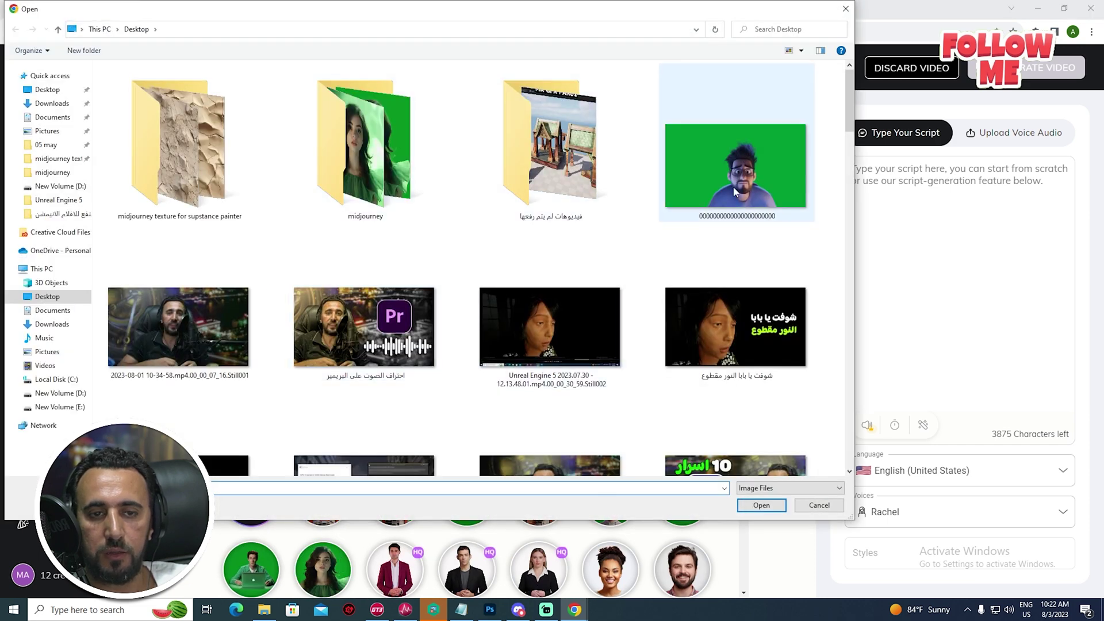
pyautogui.doubleClick(749, 170)
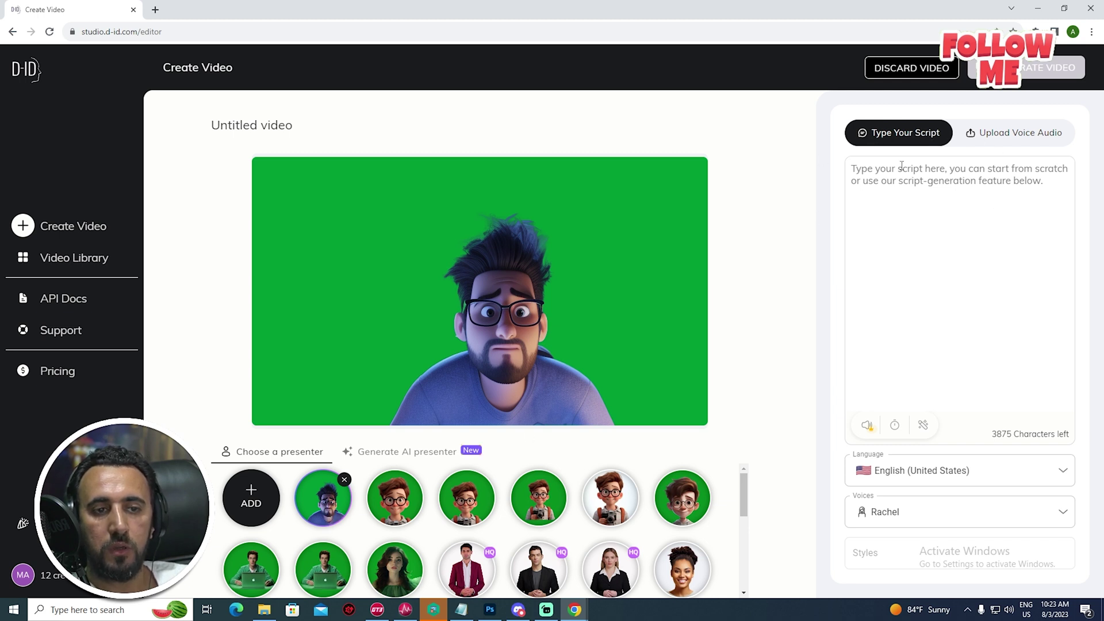
# Upload the test audio file from the Desktop as the video's voice and play part of it as a check.
pyautogui.click(1033, 138)
pyautogui.click(943, 207)
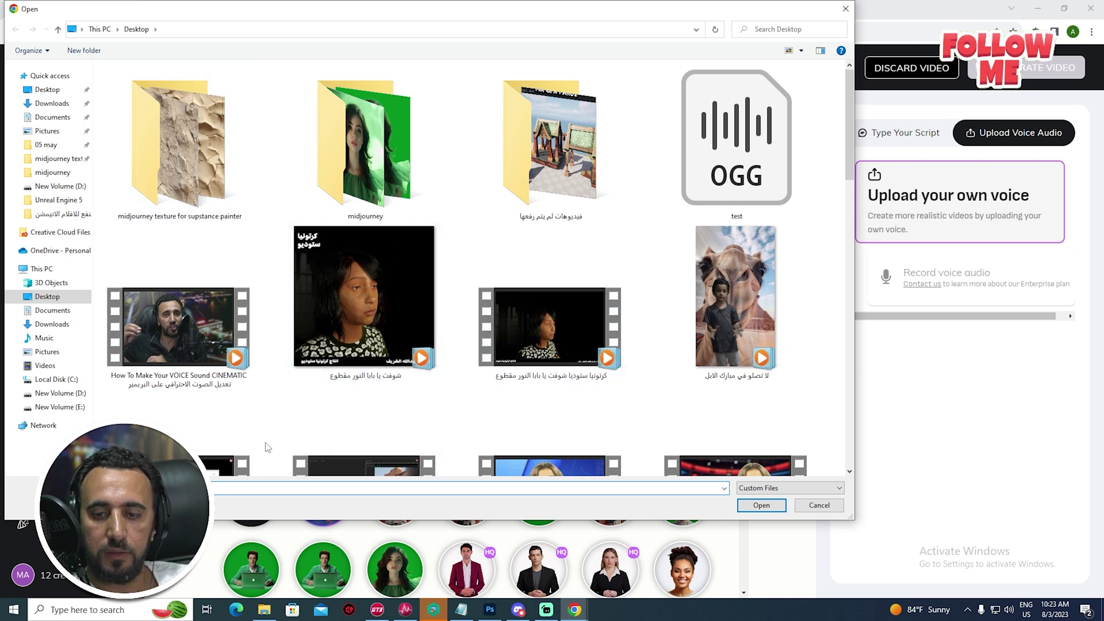
pyautogui.write('t')
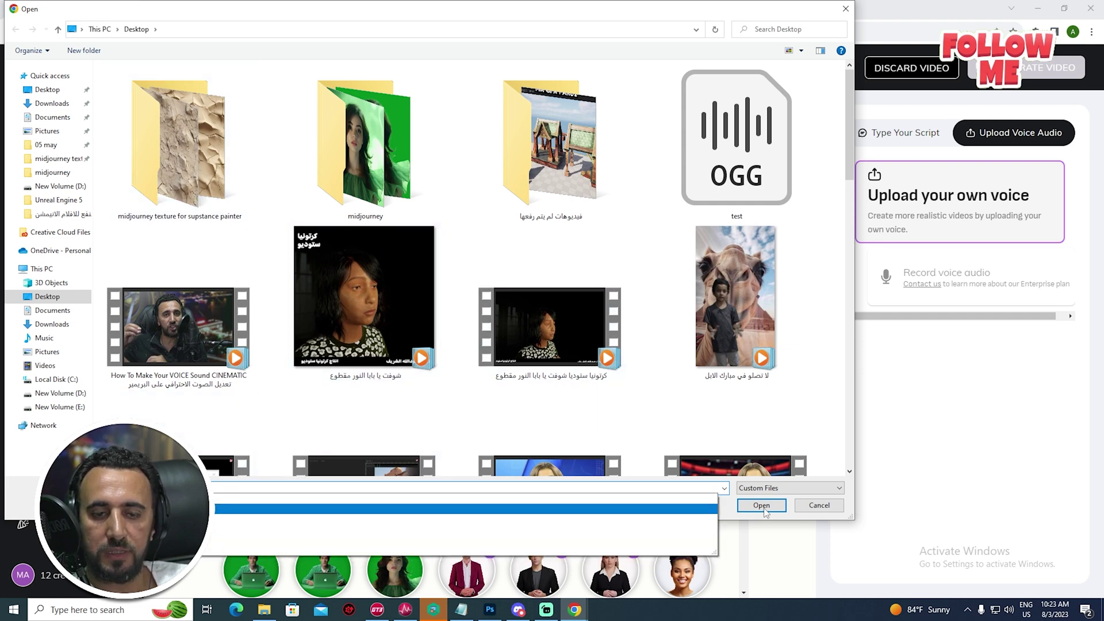
pyautogui.click(728, 509)
pyautogui.click(763, 510)
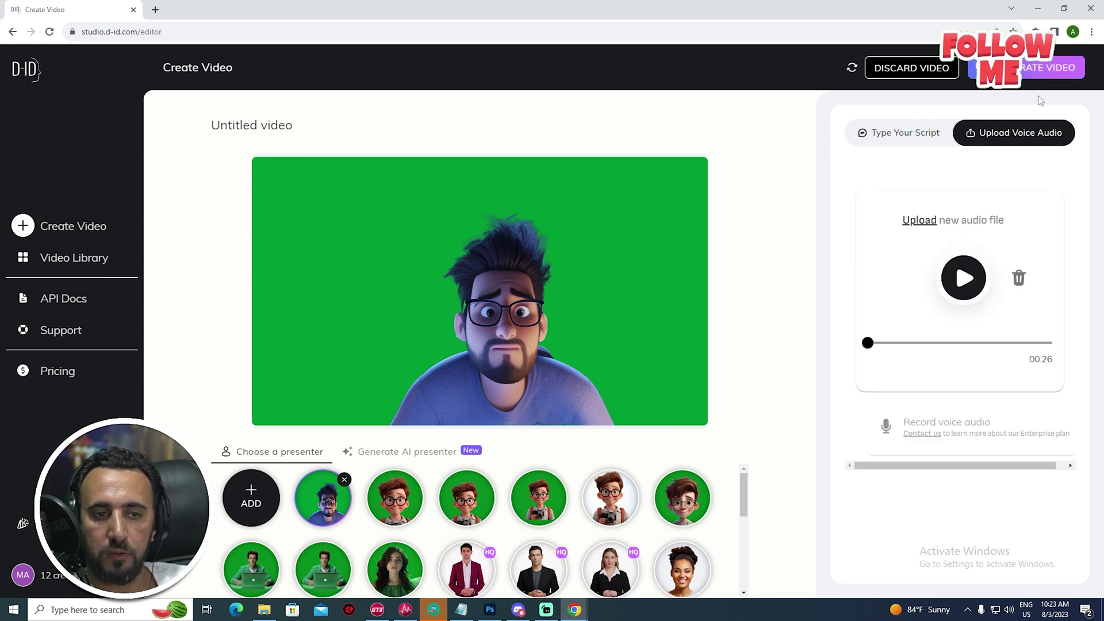
pyautogui.click(963, 282)
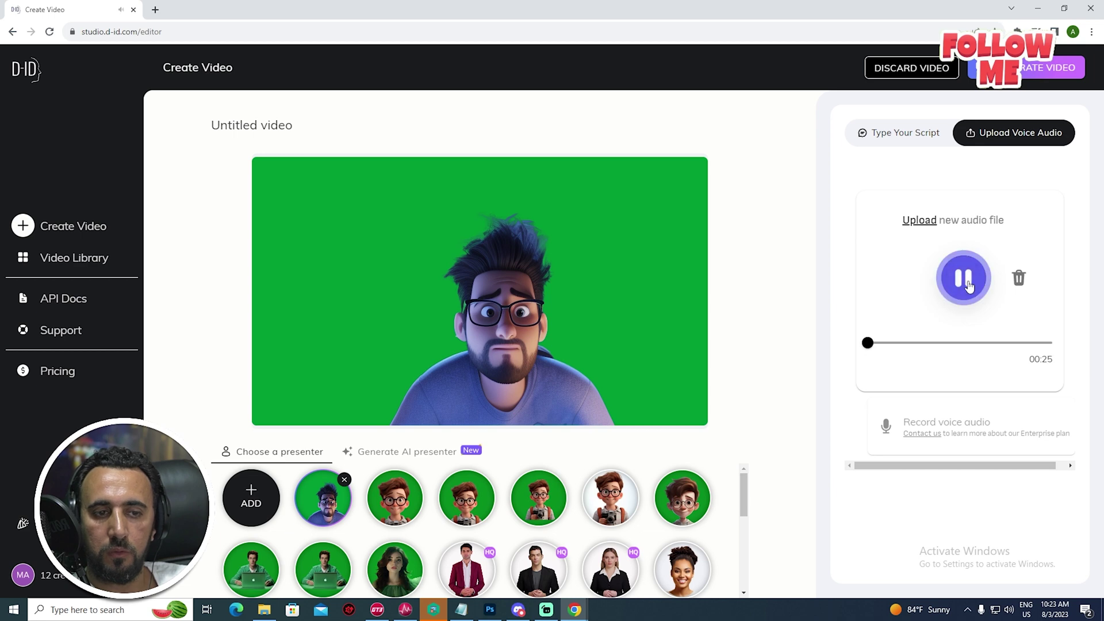
pyautogui.click(965, 288)
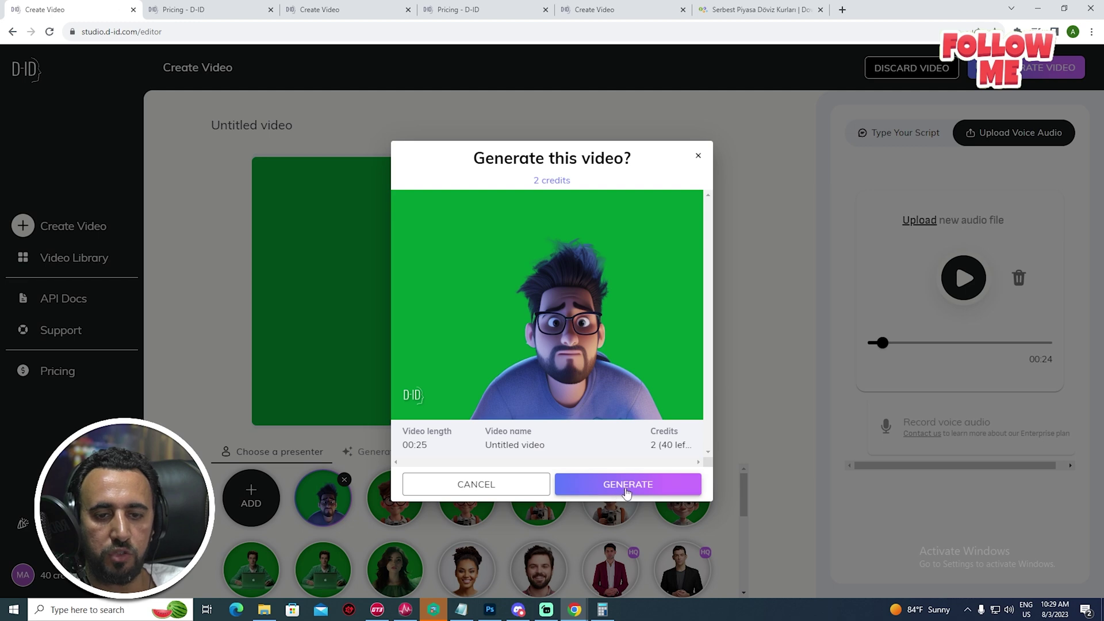
# Generate the talking-man video and open the finished clip from the video library.
pyautogui.click(627, 485)
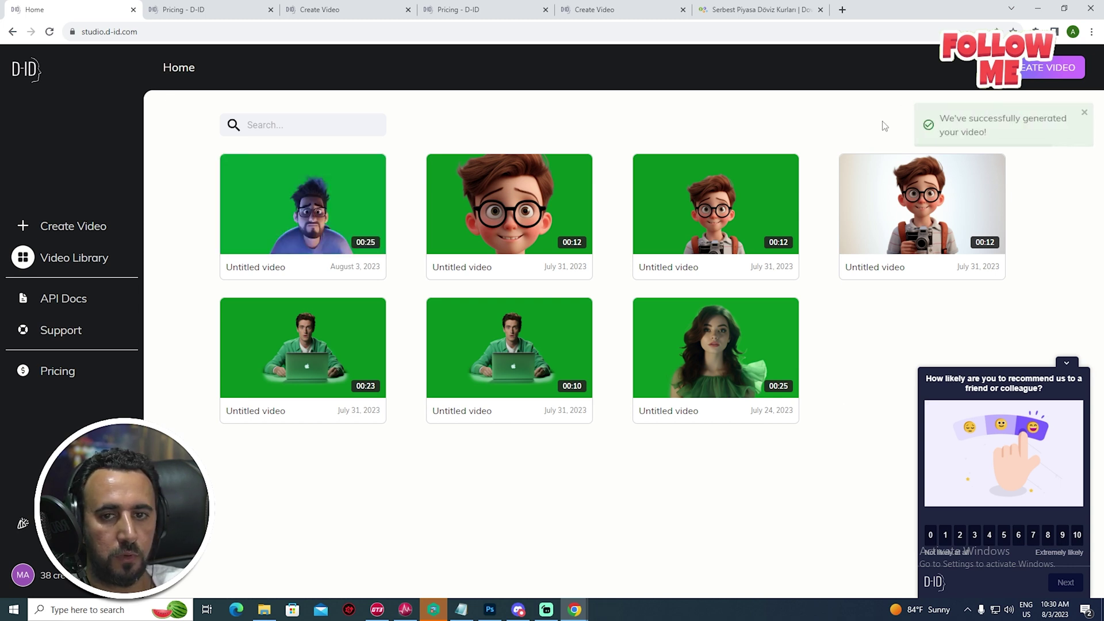
pyautogui.click(299, 206)
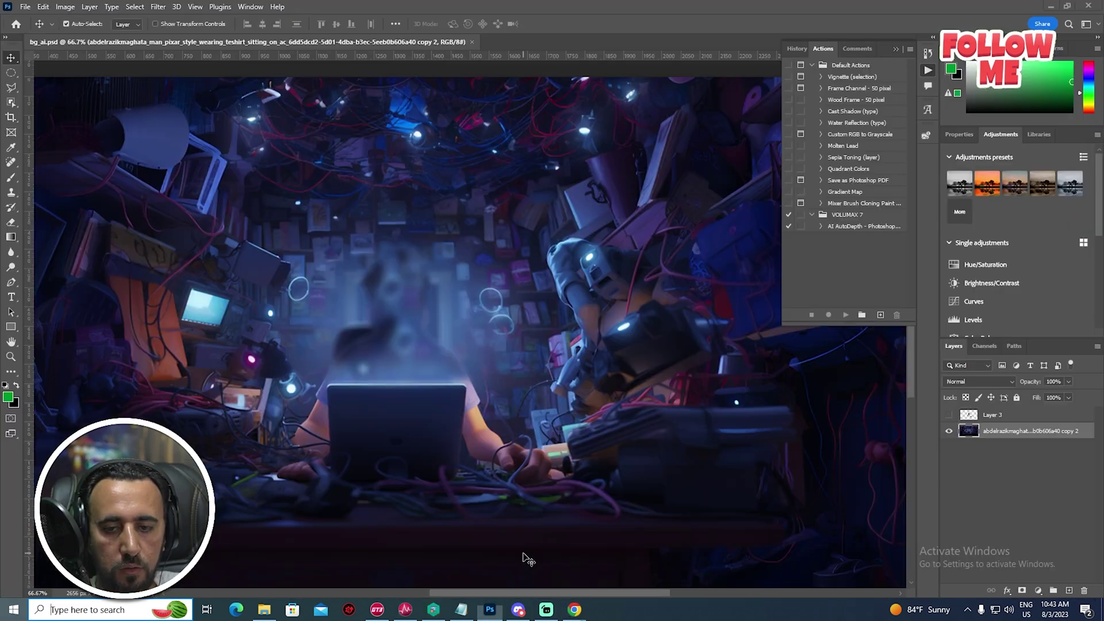
# Search for Adobe Premiere Pro 2023 on the computer and launch it.
pyautogui.press('super')
pyautogui.write('pre')
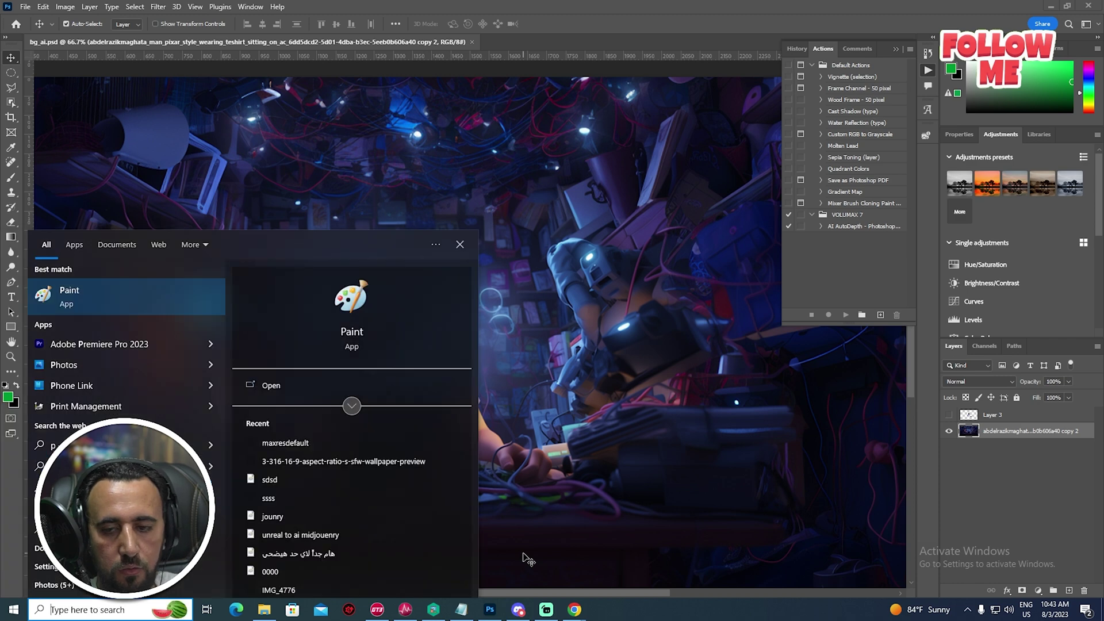
pyautogui.press('Return')
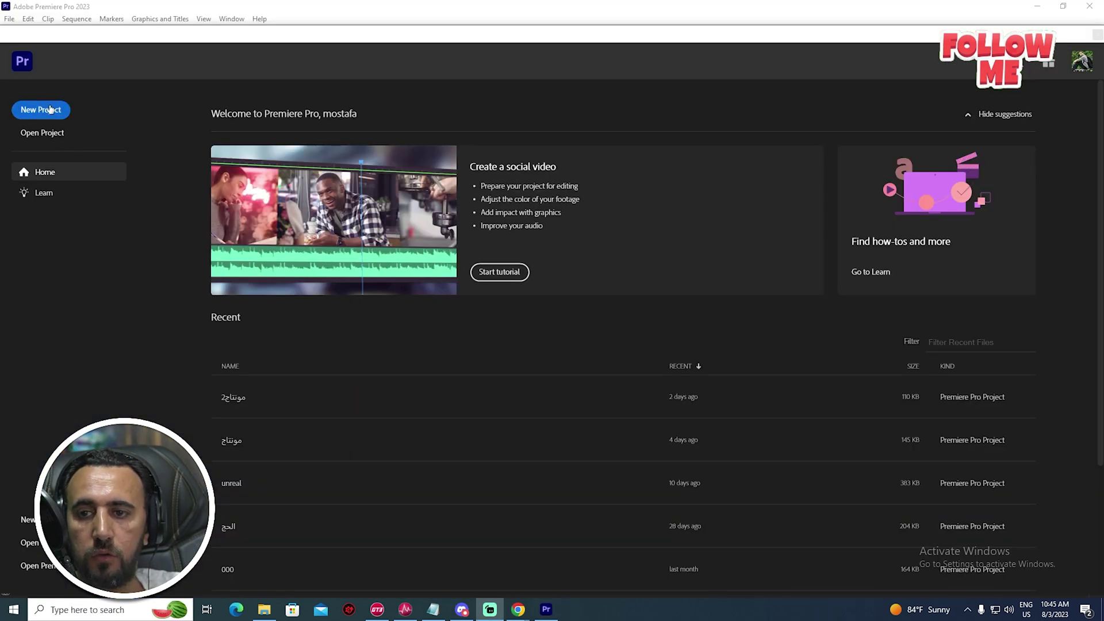
# Create a new Premiere Pro project named ai in the default project location.
pyautogui.click(40, 109)
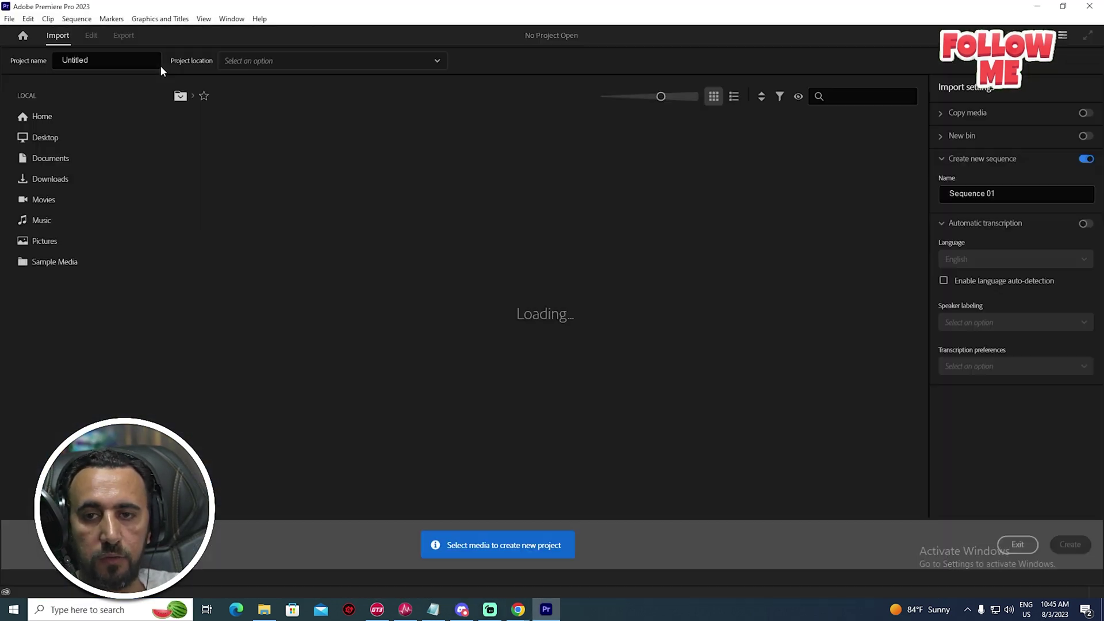
pyautogui.write('ai')
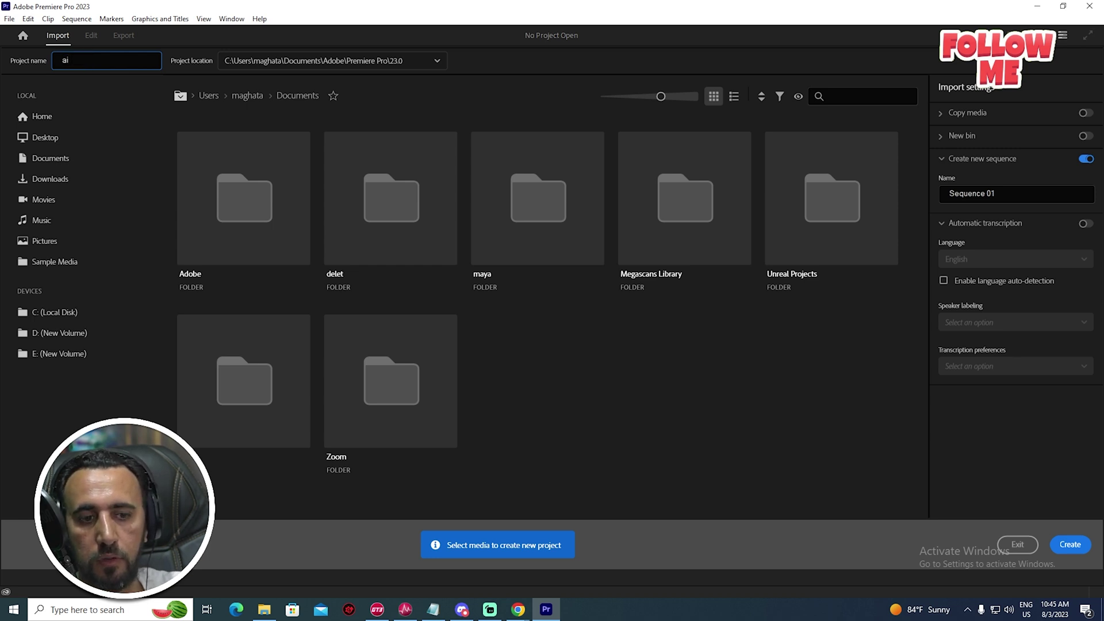
pyautogui.click(1069, 544)
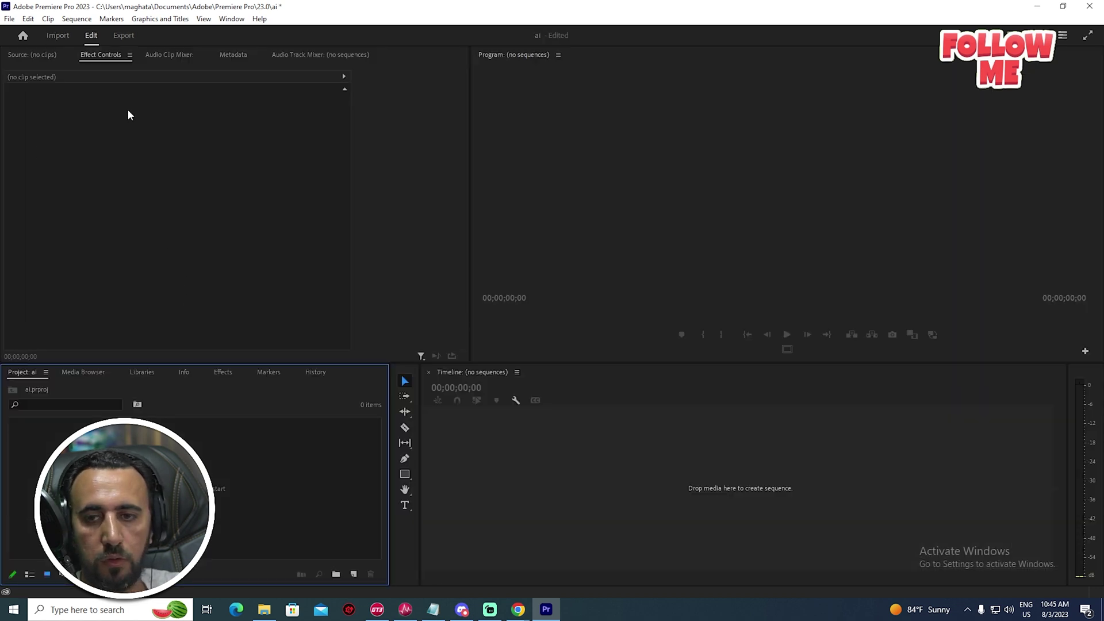
# Import the bg_ai Photoshop file from the Desktop with all layers merged and create a sequence from it.
pyautogui.doubleClick(341, 499)
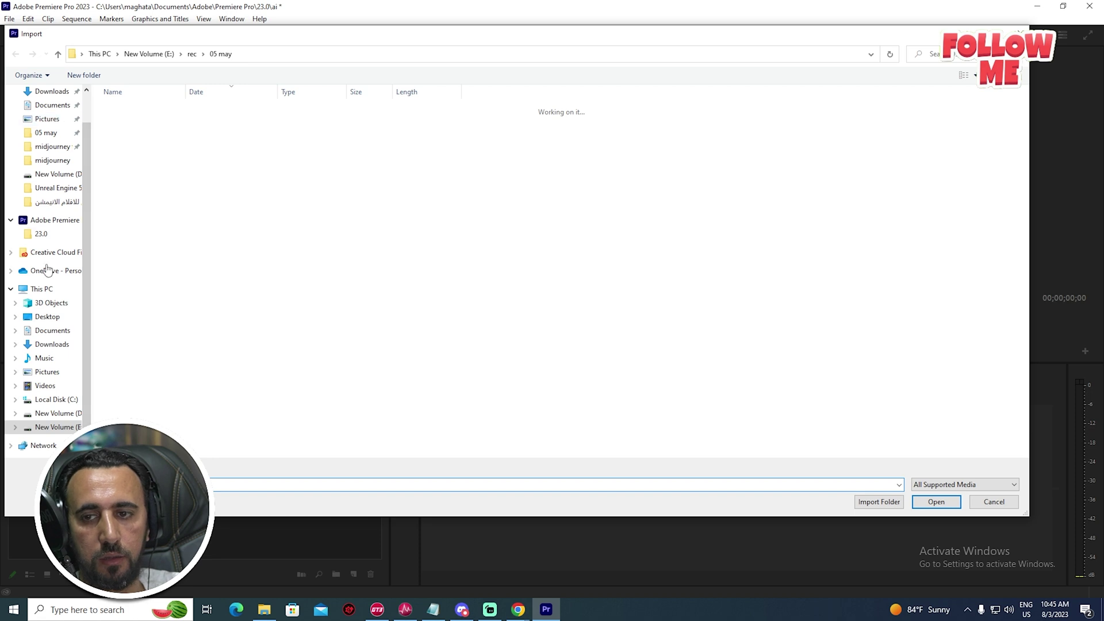
pyautogui.click(47, 317)
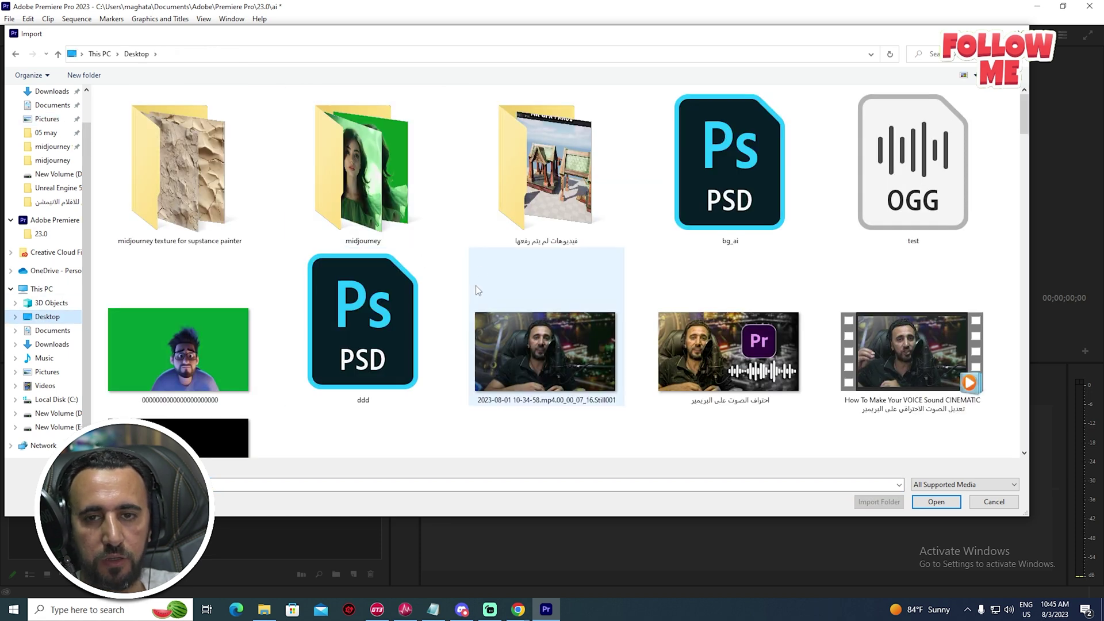
pyautogui.scroll(-2, 742, 265)
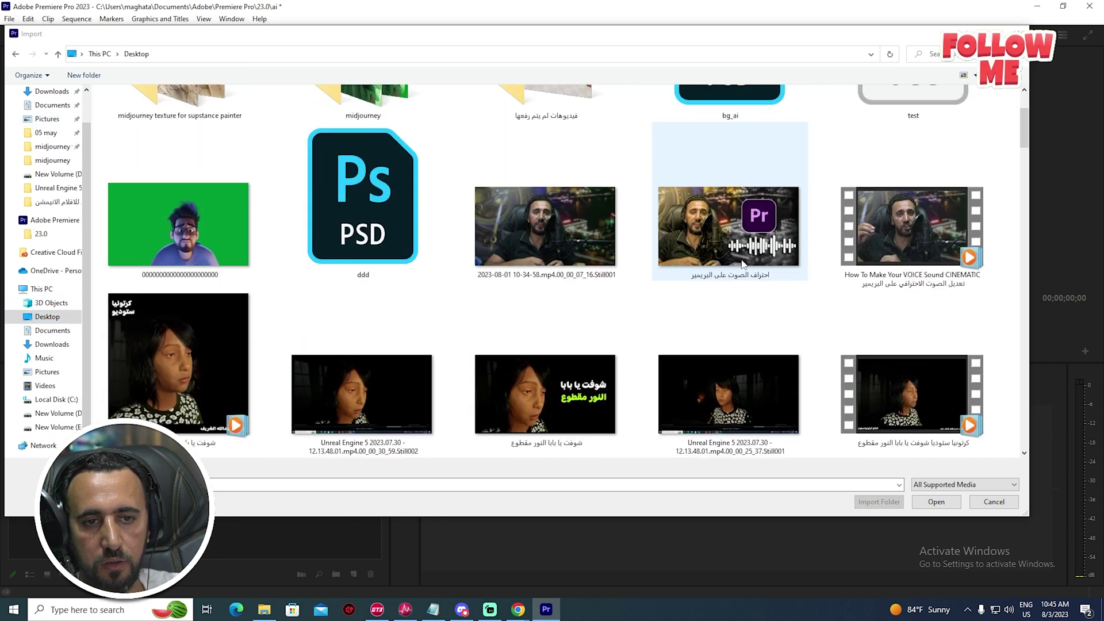
pyautogui.scroll(2, 768, 217)
pyautogui.doubleClick(750, 160)
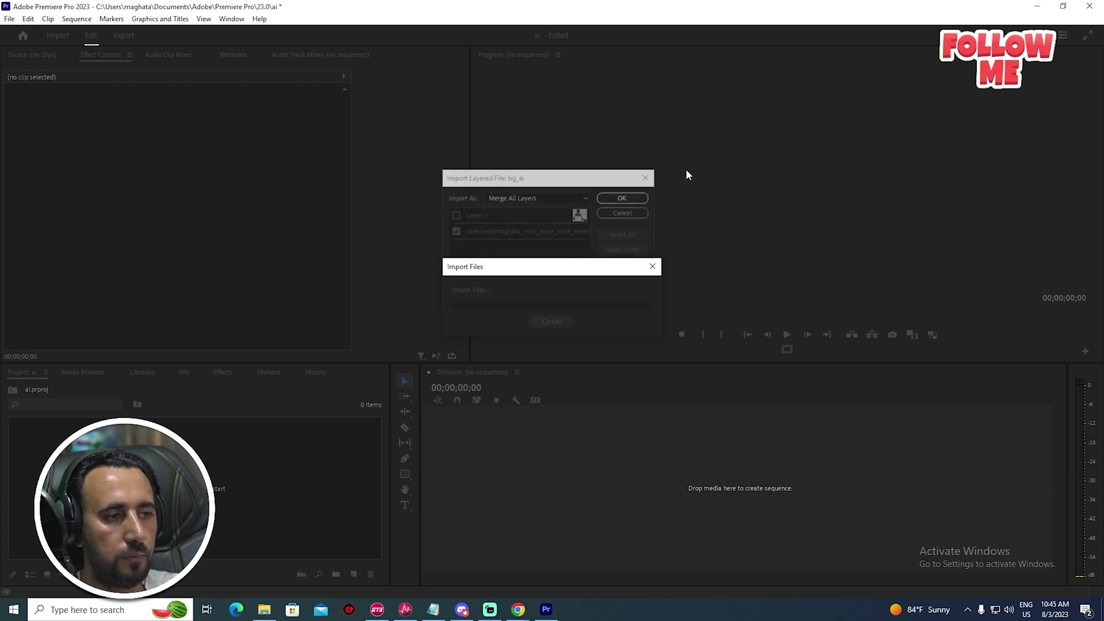
pyautogui.click(623, 198)
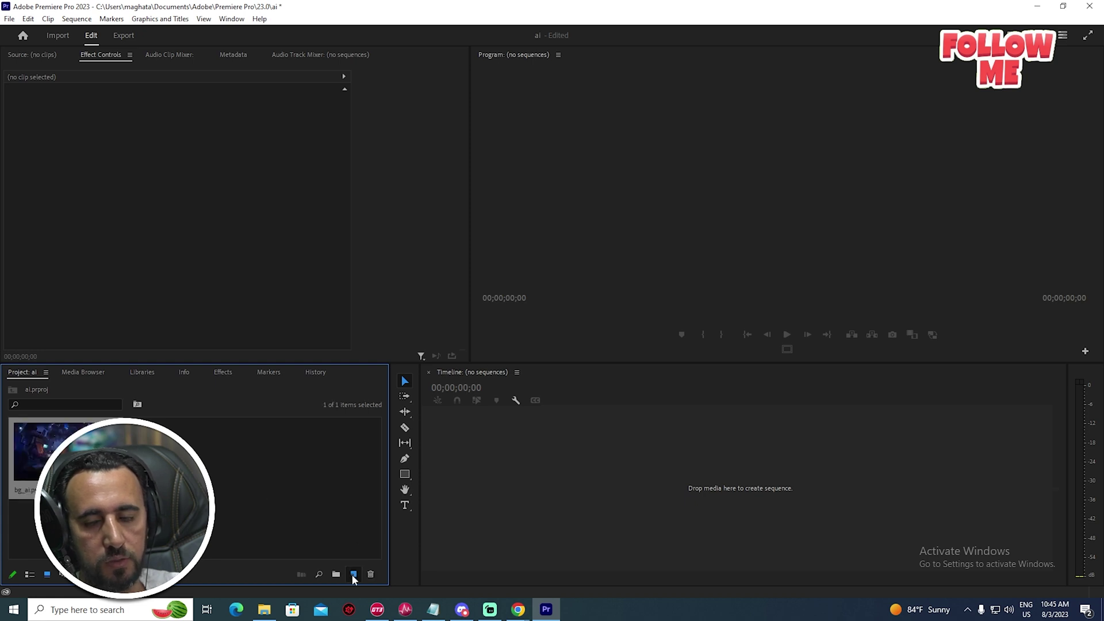
pyautogui.click(354, 575)
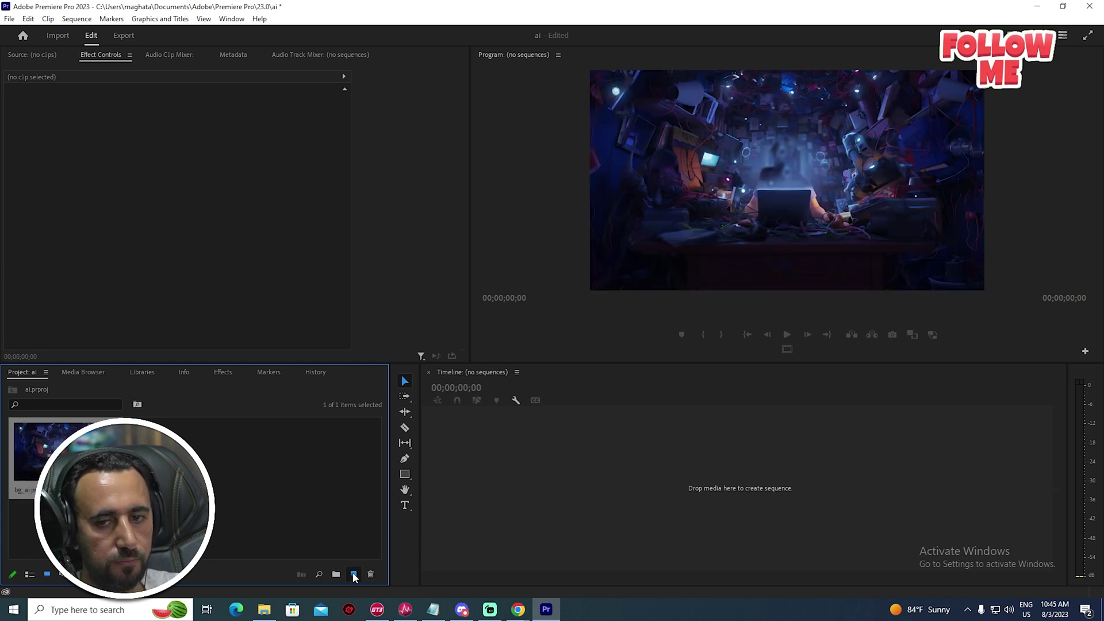
pyautogui.click(597, 403)
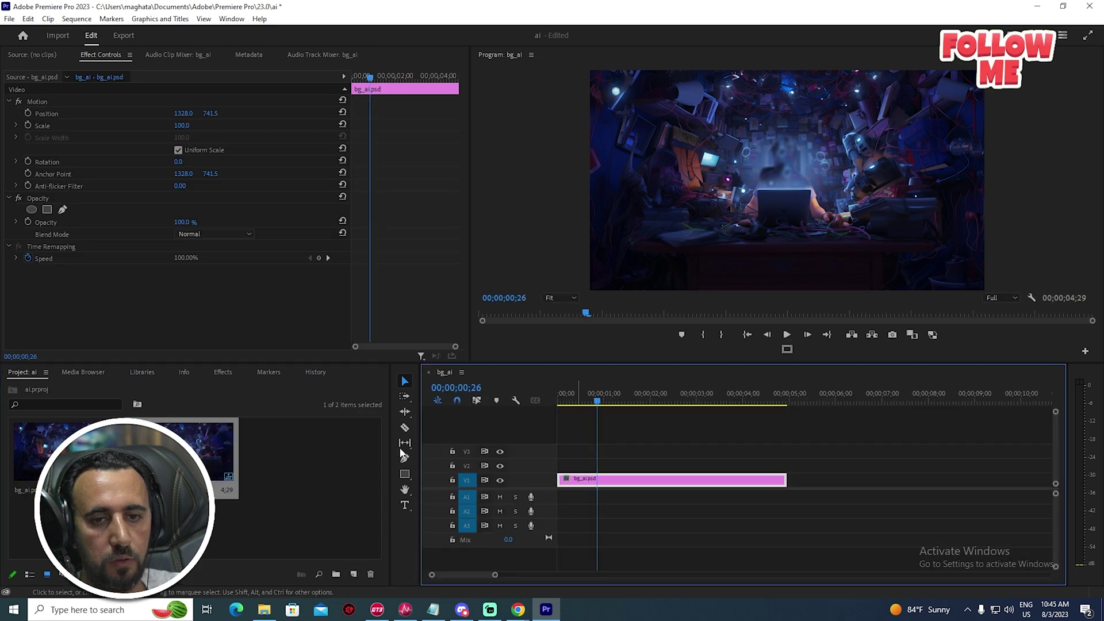
# Import the D-ID video Untitled video (2).mp4 from the Downloads folder into the project.
pyautogui.click(142, 372)
pyautogui.click(38, 373)
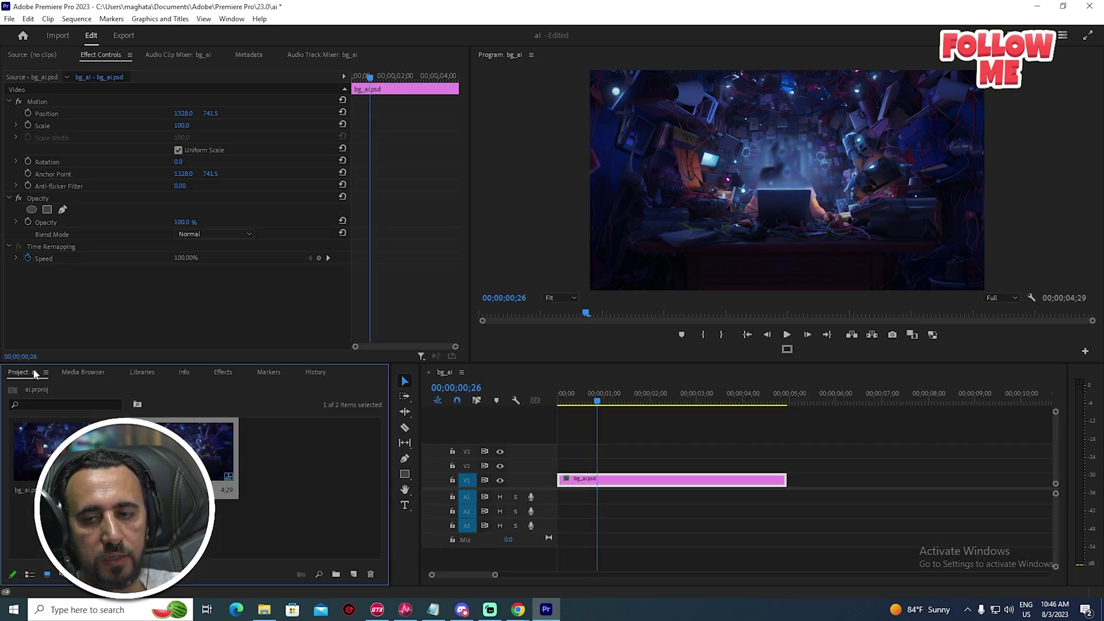
pyautogui.doubleClick(285, 466)
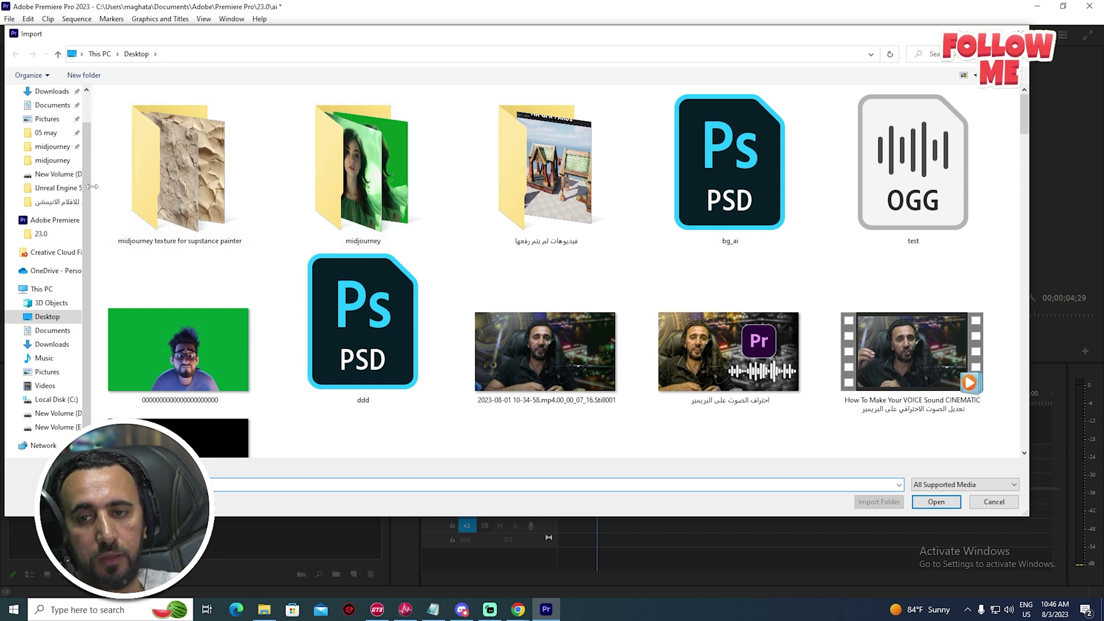
pyautogui.moveTo(84, 183); pyautogui.dragTo(216, 181)
pyautogui.click(53, 344)
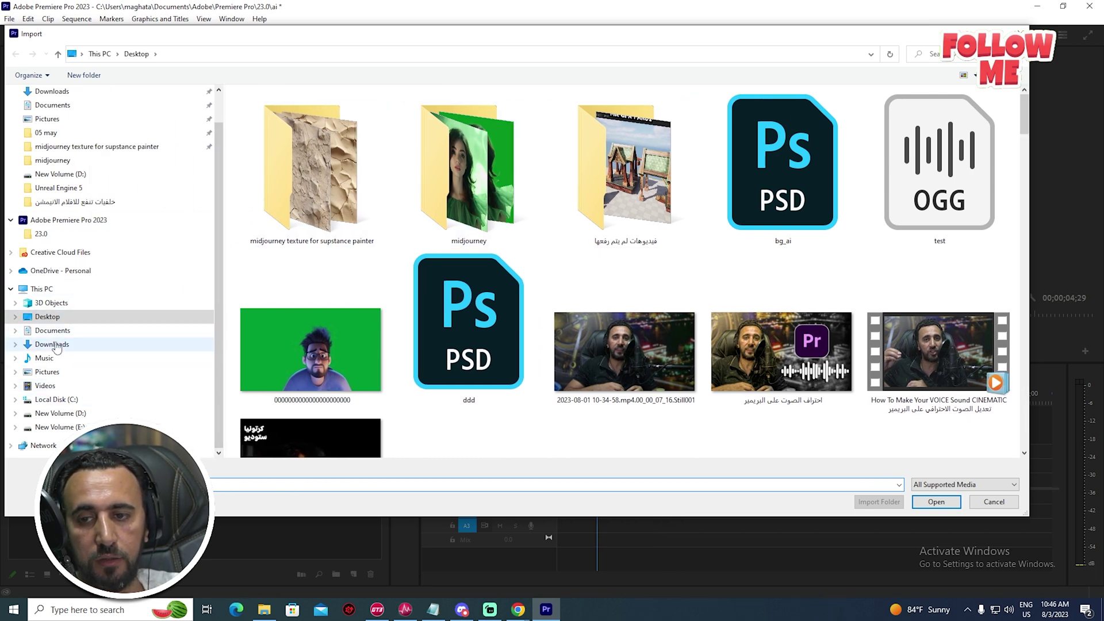
pyautogui.doubleClick(299, 221)
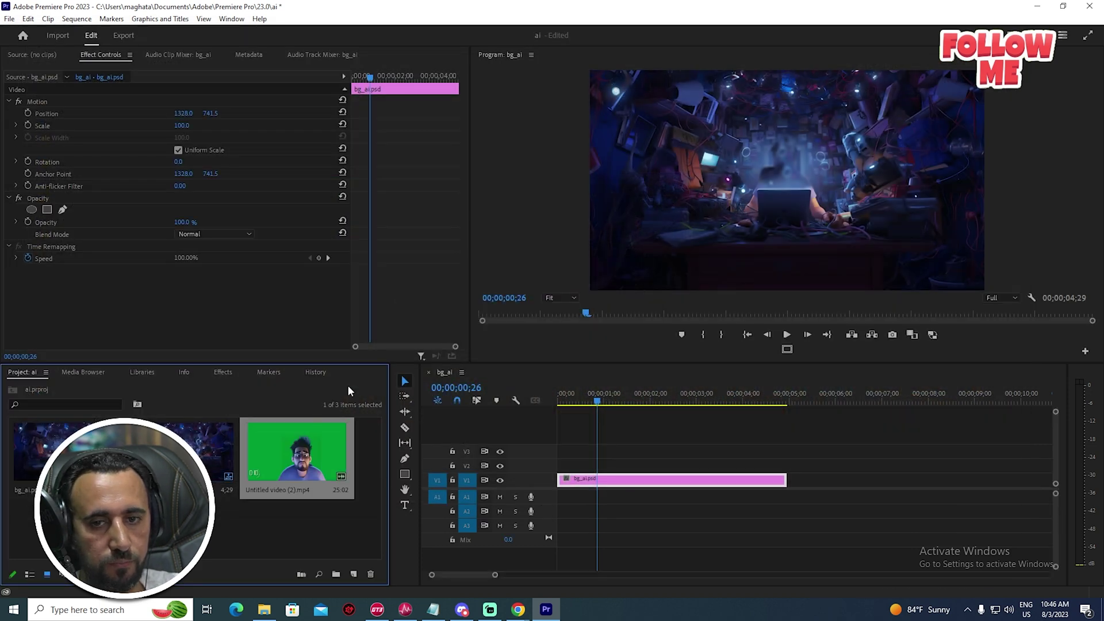
# Place the talking-man video on track V2 above the background and extend the bg_ai clip to the video's full length.
pyautogui.moveTo(296, 451); pyautogui.dragTo(564, 466)
pyautogui.press('-')
pyautogui.press('-')
pyautogui.moveTo(626, 479); pyautogui.dragTo(907, 479)
pyautogui.click(874, 199)
pyautogui.press('`')
pyautogui.press('`')
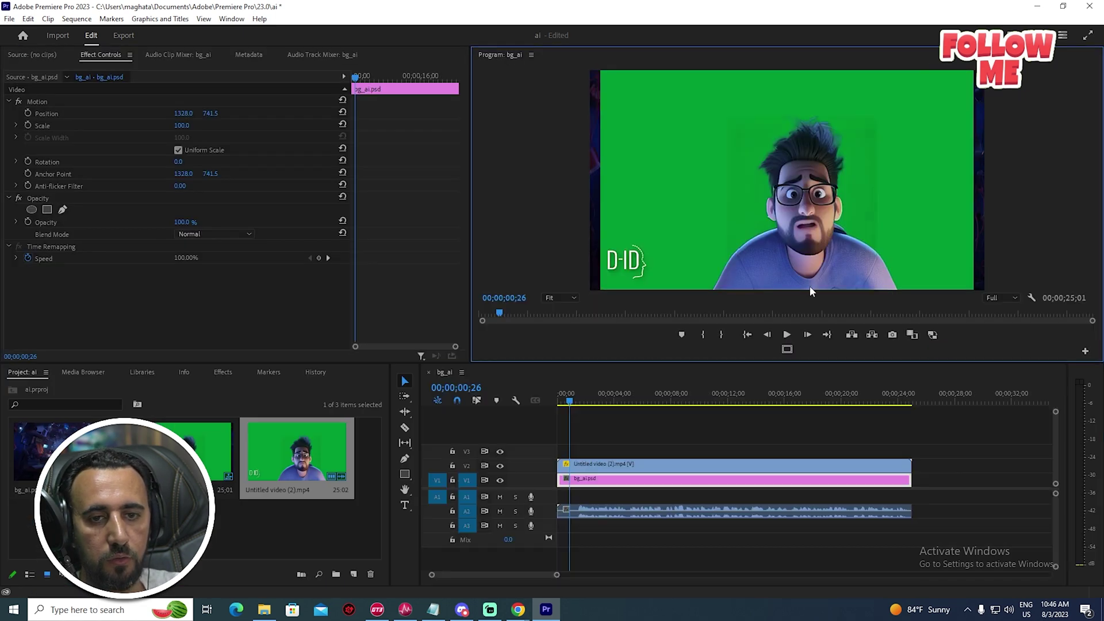
pyautogui.click(693, 448)
pyautogui.click(711, 354)
# Find the Ultra Key effect and apply it to the talking-man clip on V2.
pyautogui.click(619, 464)
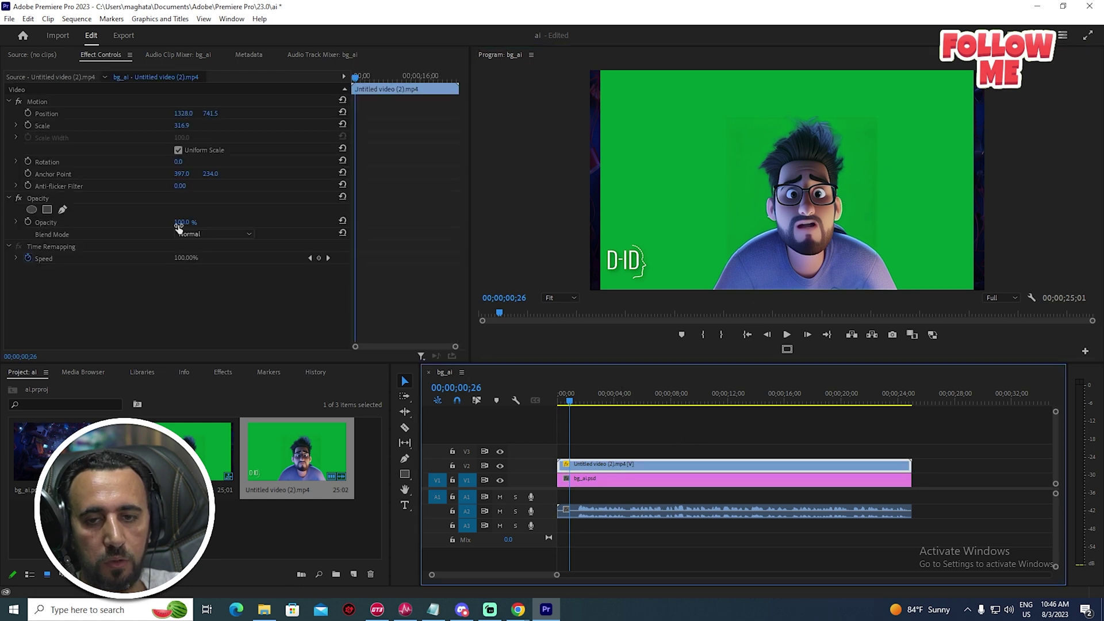
pyautogui.click(225, 372)
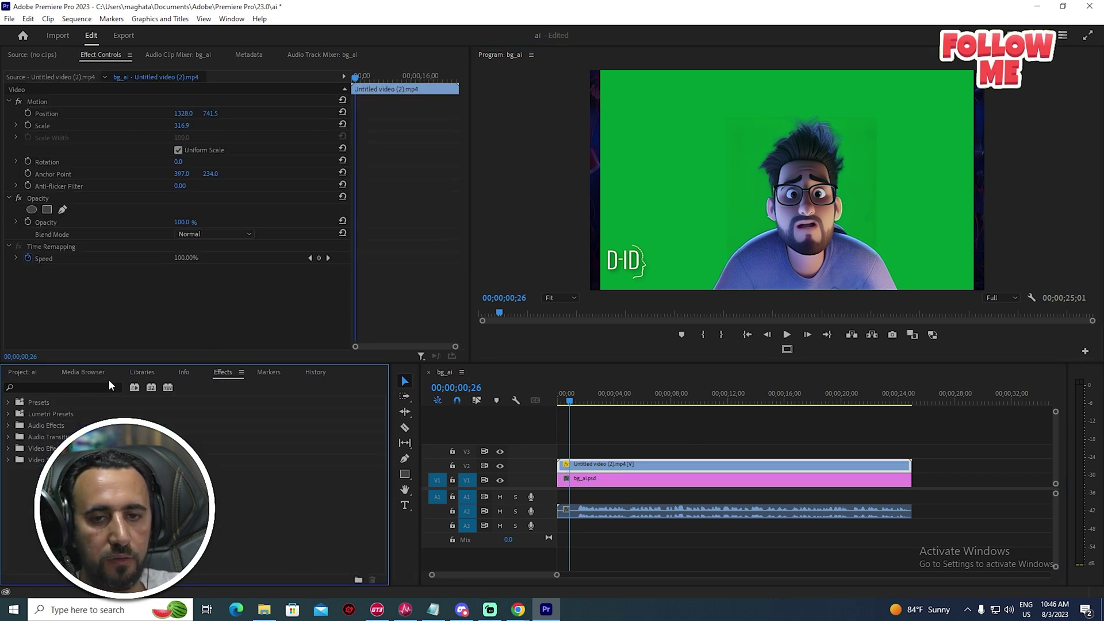
pyautogui.click(93, 387)
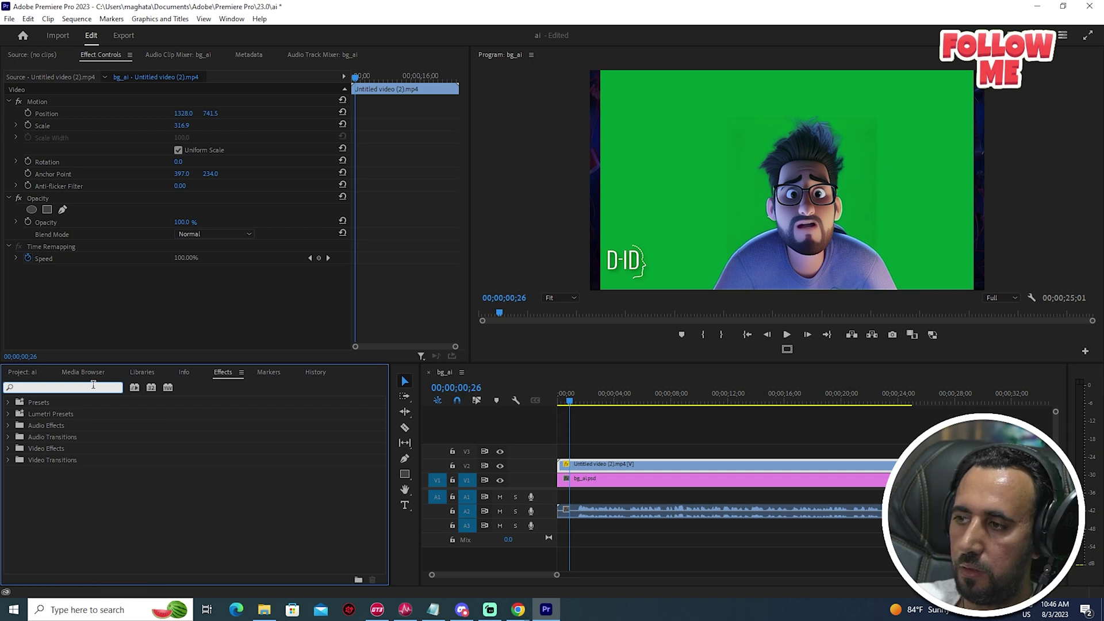
pyautogui.write('ultr')
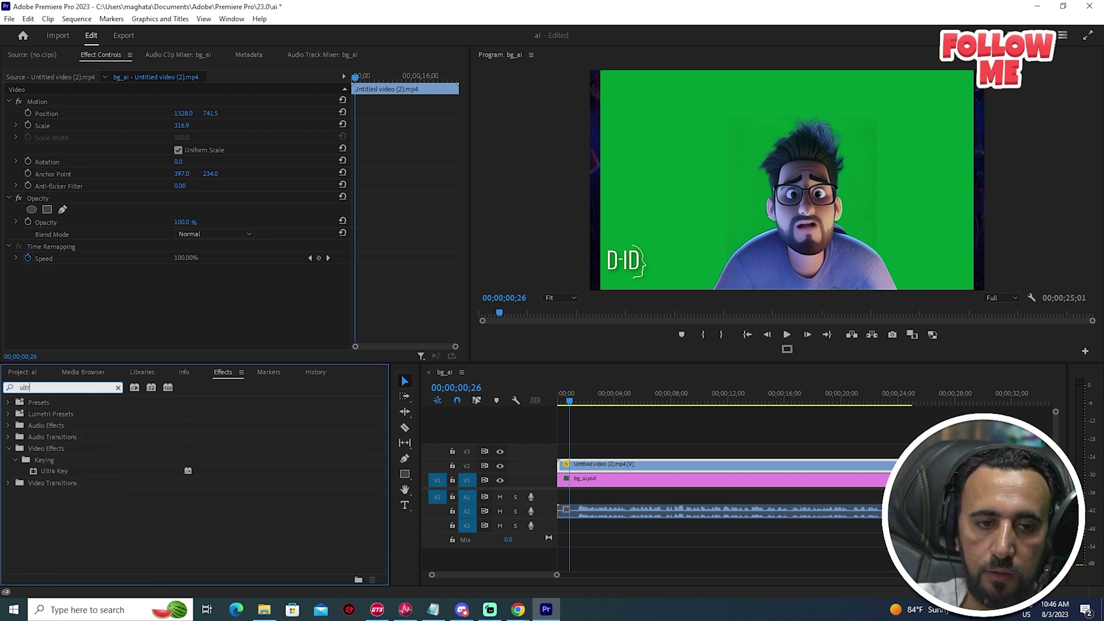
pyautogui.moveTo(66, 468); pyautogui.dragTo(684, 469)
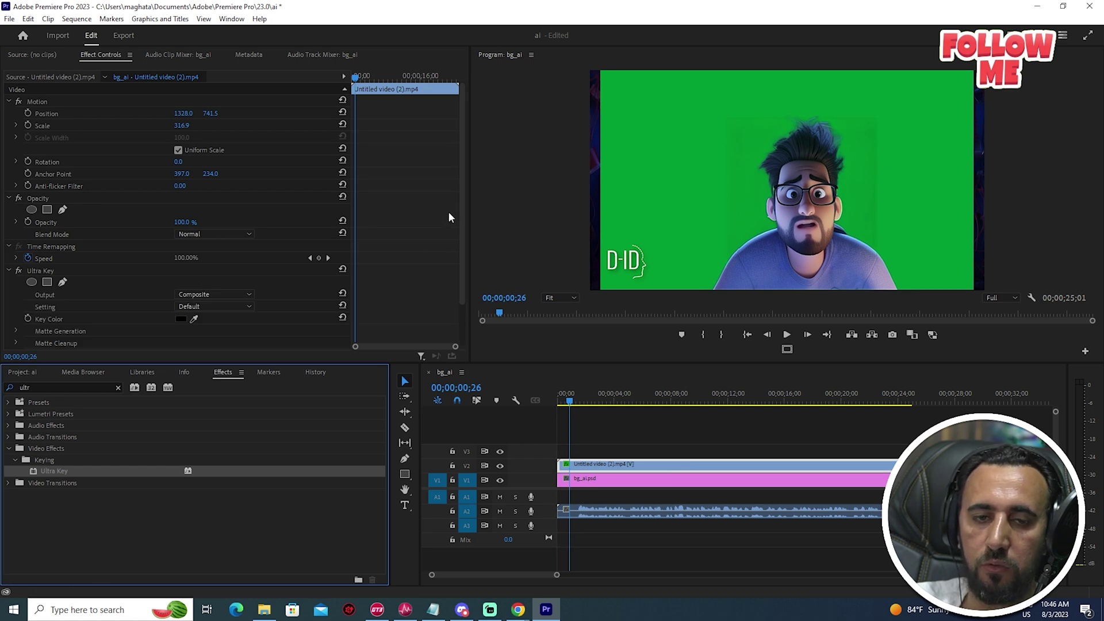
# Sample the green backdrop beside the man as the Ultra Key's key color.
pyautogui.scroll(-1, 196, 319)
pyautogui.click(194, 307)
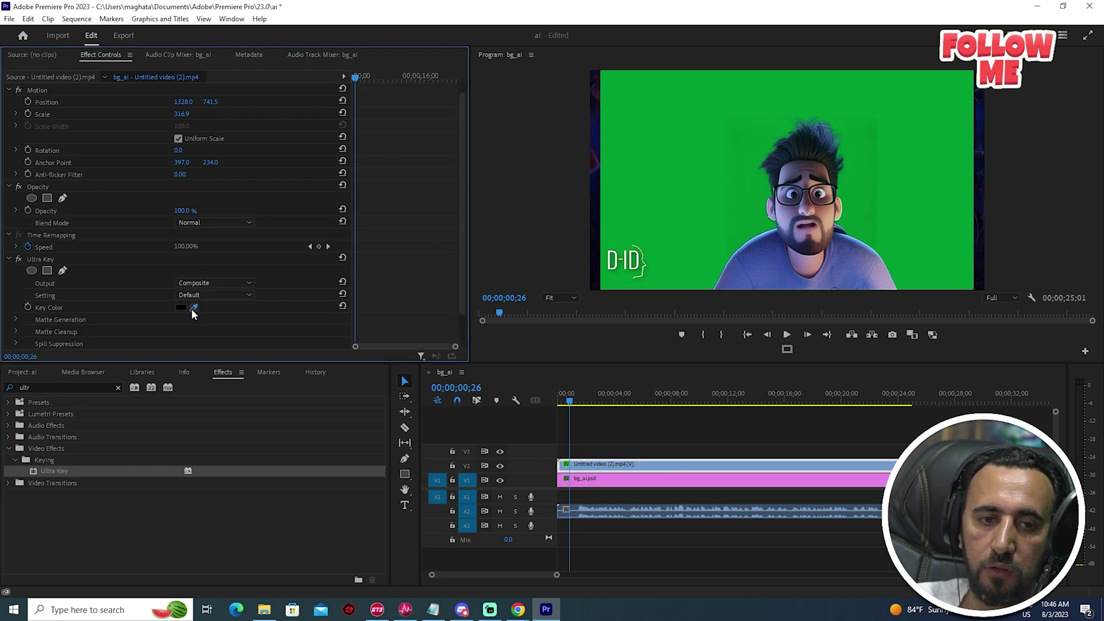
pyautogui.click(748, 144)
pyautogui.click(749, 144)
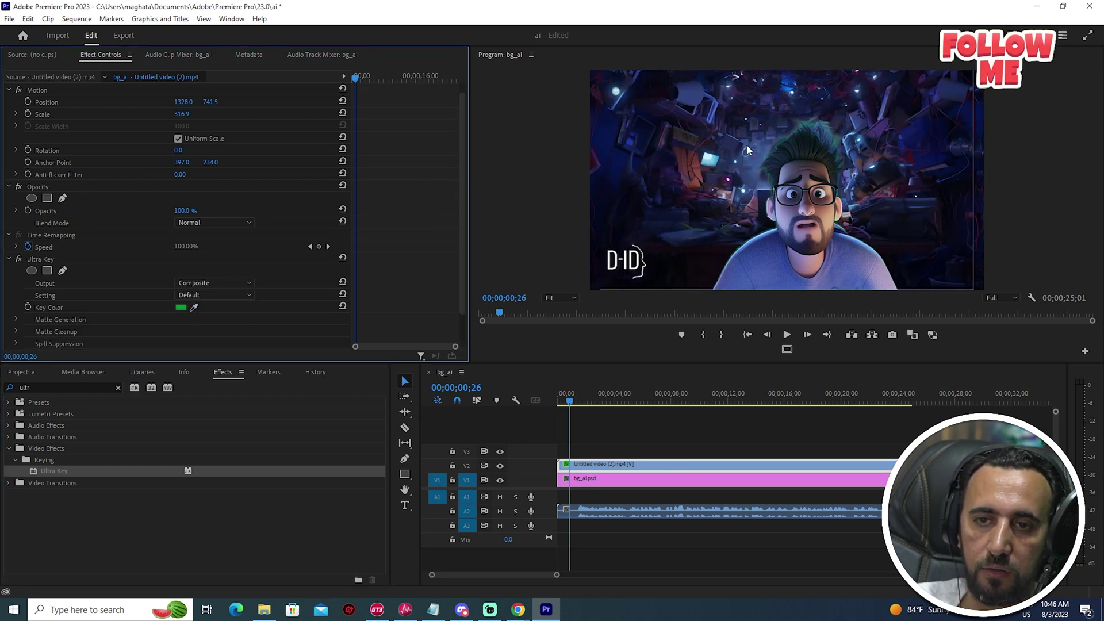
# Scale the talking-man clip to about 98.7 and move it to about 1272.3, 572.5, fitting him onto the body behind the laptop.
pyautogui.press('`')
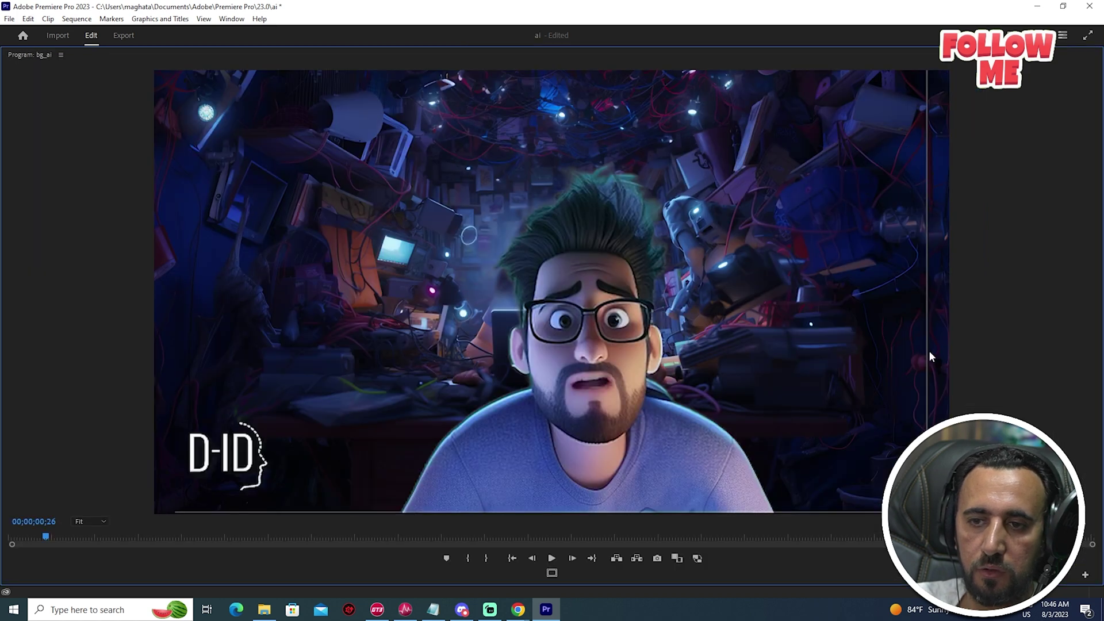
pyautogui.click(653, 332)
pyautogui.moveTo(930, 290); pyautogui.dragTo(747, 297)
pyautogui.moveTo(636, 366); pyautogui.dragTo(613, 277)
pyautogui.scroll(5, 621, 305)
pyautogui.moveTo(725, 210); pyautogui.dragTo(635, 220)
pyautogui.moveTo(568, 229); pyautogui.dragTo(575, 267)
pyautogui.moveTo(641, 247); pyautogui.dragTo(657, 240)
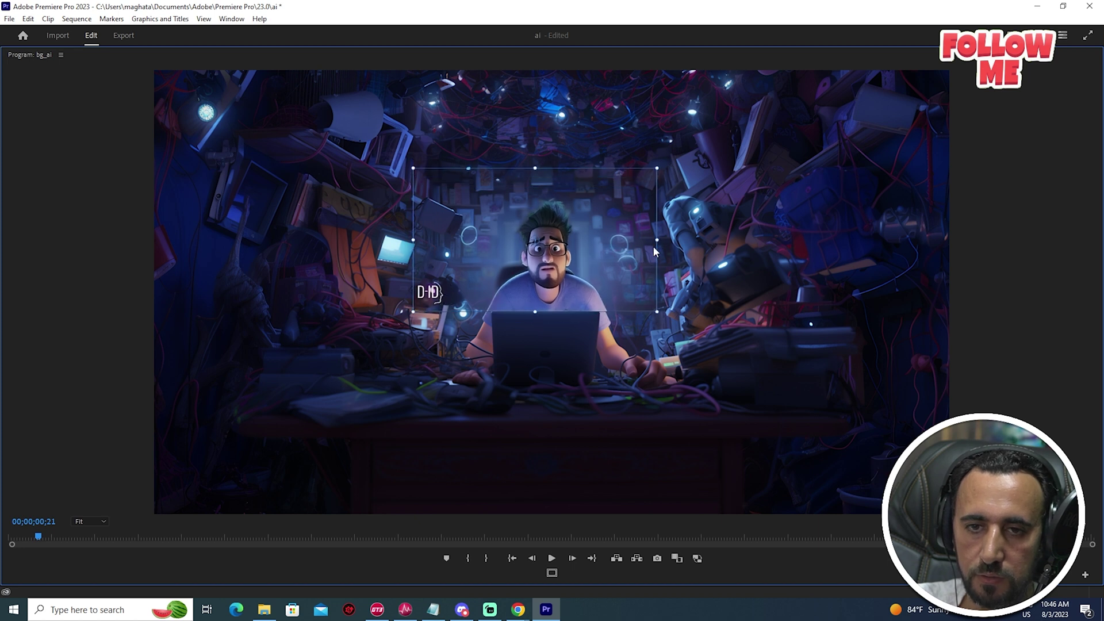
pyautogui.moveTo(657, 241); pyautogui.dragTo(608, 253)
pyautogui.click(755, 262)
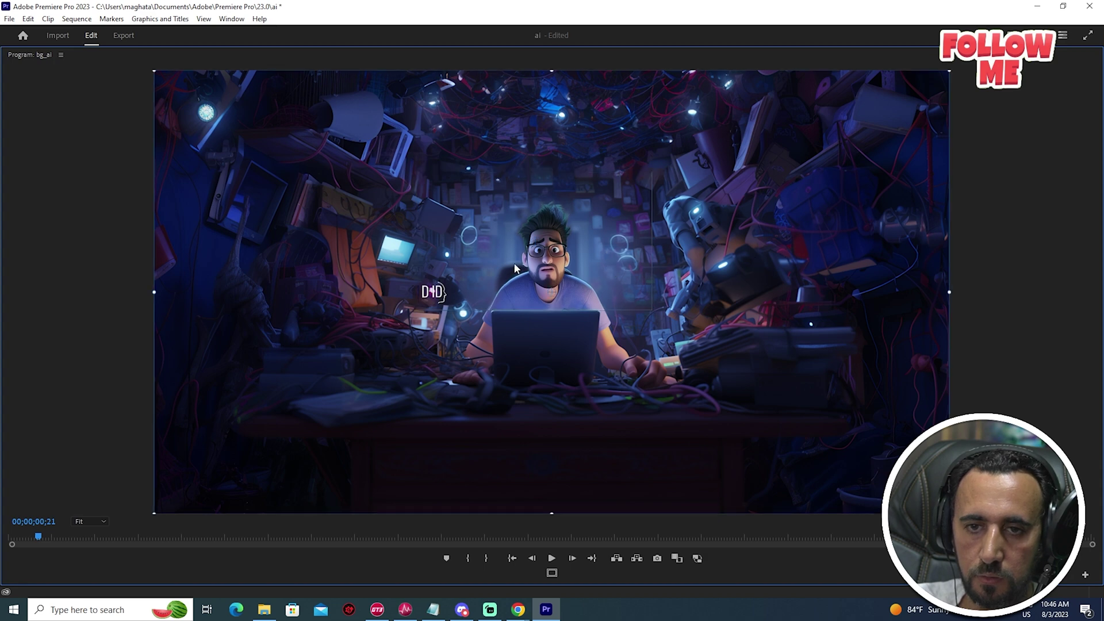
pyautogui.press('`')
pyautogui.press('`')
pyautogui.hotkey('ctrl', '`')
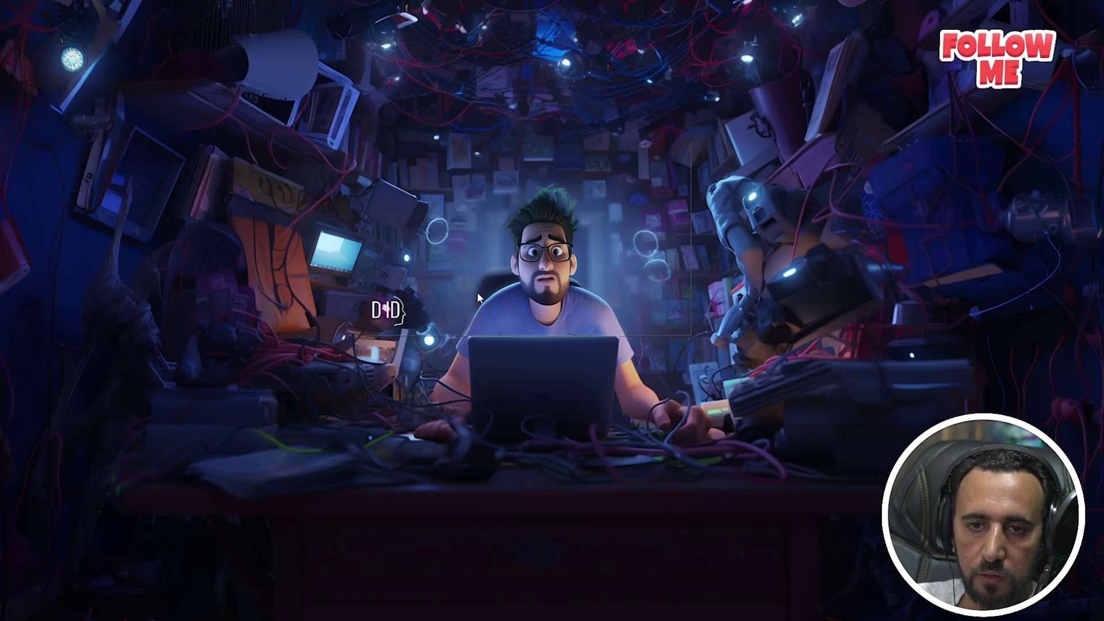
pyautogui.hotkey('ctrl', '`')
pyautogui.press('`')
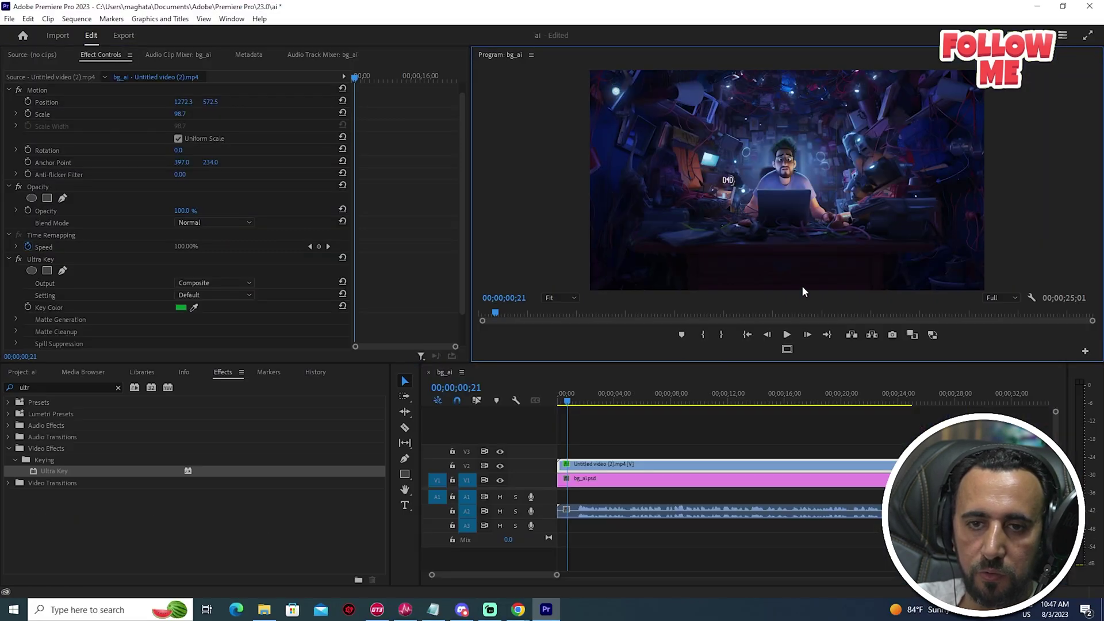
# Add a four-point opacity mask to the talking-man clip and shape it around his head and shoulders, excluding the D-ID logo.
pyautogui.click(10, 256)
pyautogui.click(12, 258)
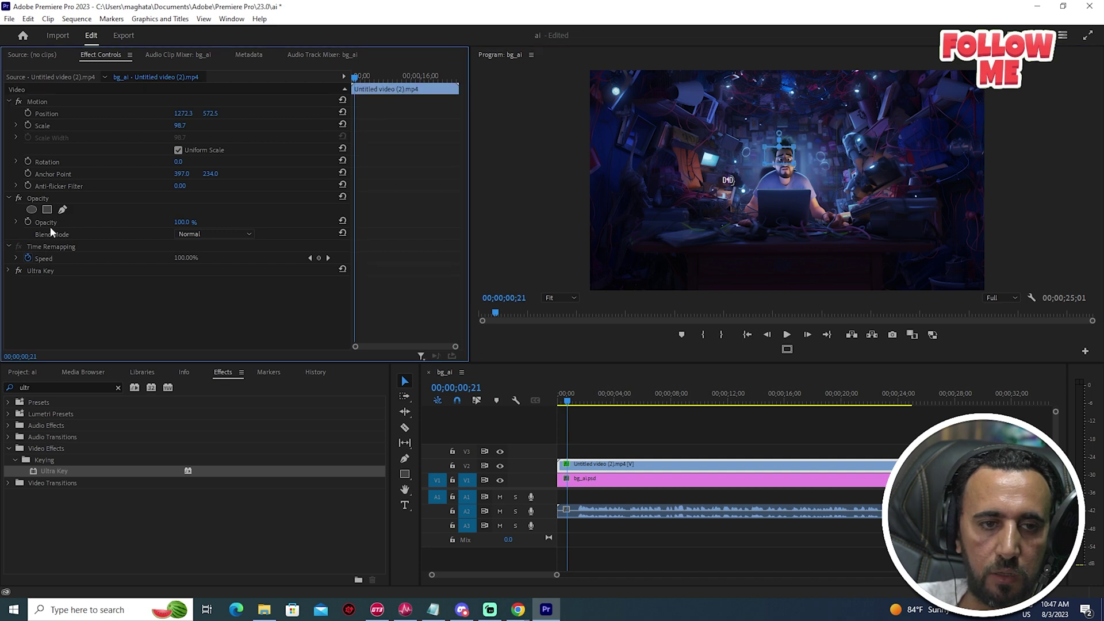
pyautogui.click(47, 222)
pyautogui.click(47, 209)
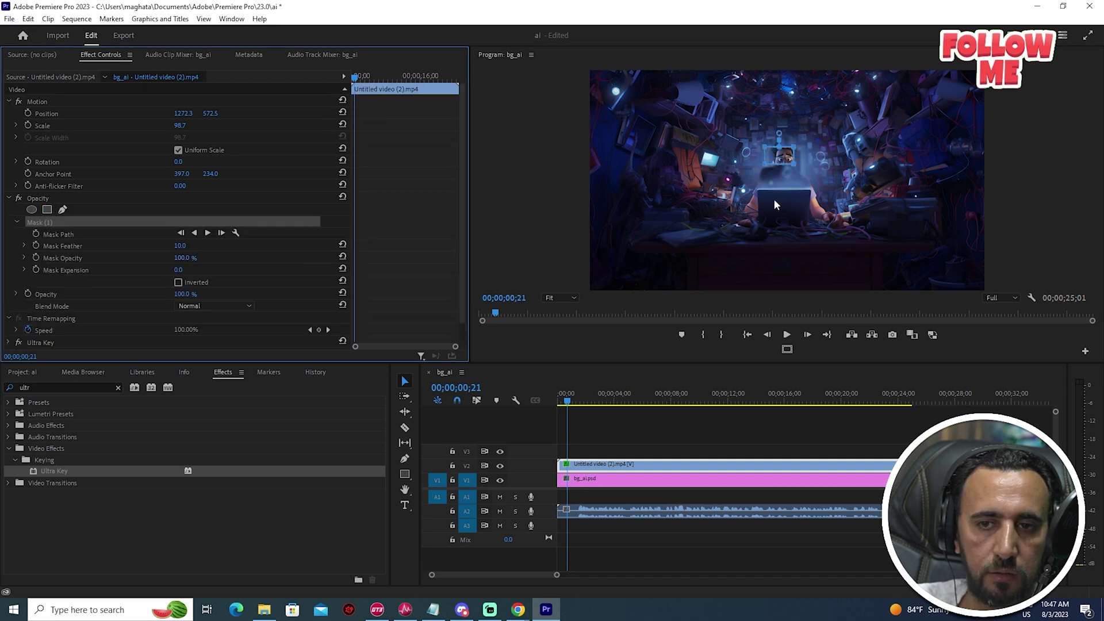
pyautogui.press('`')
pyautogui.moveTo(565, 262); pyautogui.dragTo(629, 327)
pyautogui.moveTo(506, 264); pyautogui.dragTo(473, 321)
pyautogui.moveTo(505, 226); pyautogui.dragTo(494, 200)
pyautogui.moveTo(567, 225); pyautogui.dragTo(588, 200)
# Play the first few seconds of the composite and inspect the masked man full-screen against the background.
pyautogui.press('space')
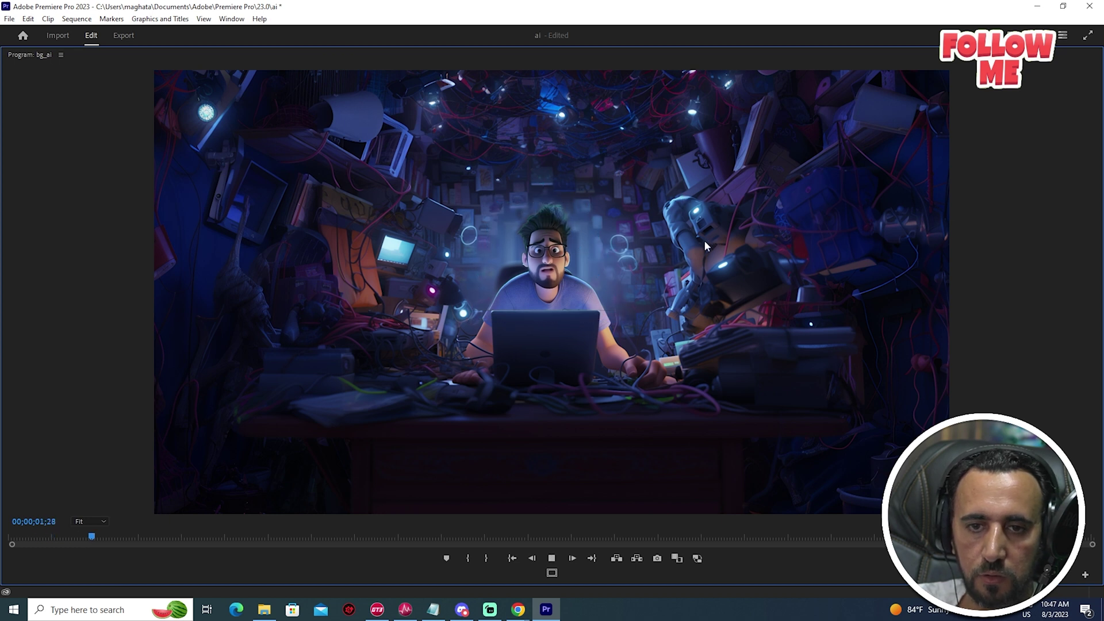
pyautogui.press('space')
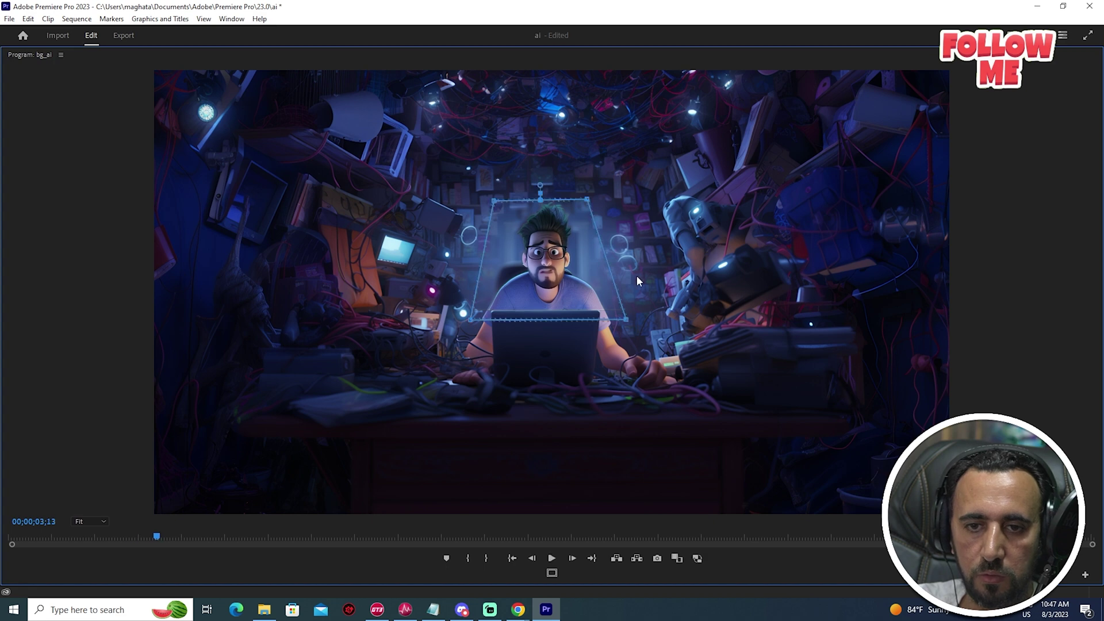
pyautogui.hotkey('ctrl', '`')
pyautogui.hotkey('ctrl', '`')
pyautogui.hotkey('ctrl', '`')
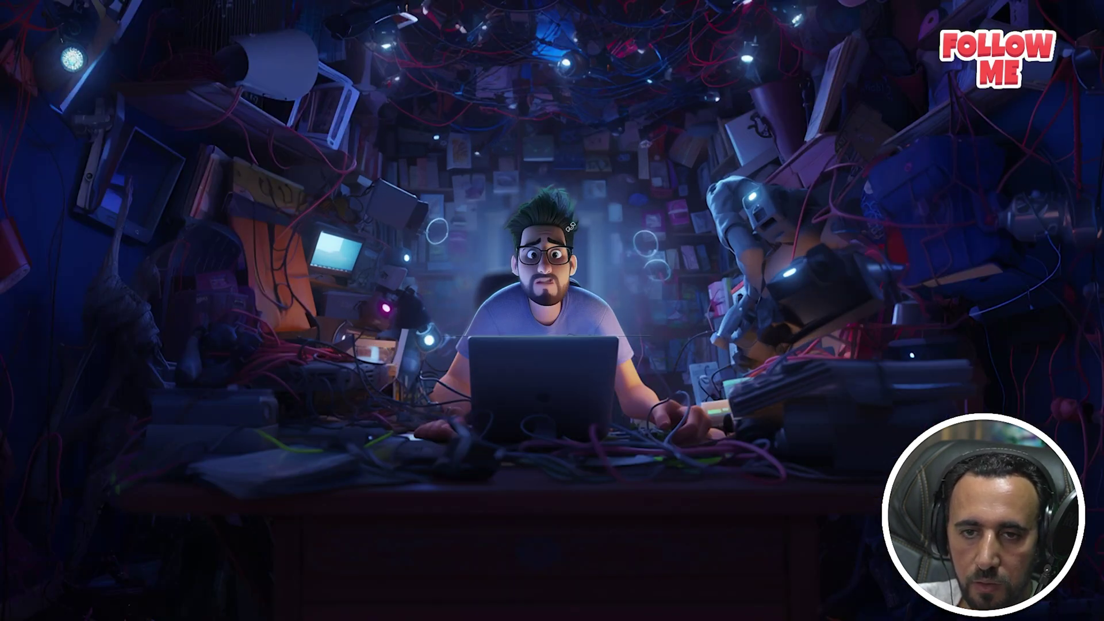
pyautogui.hotkey('ctrl', '`')
pyautogui.press('`')
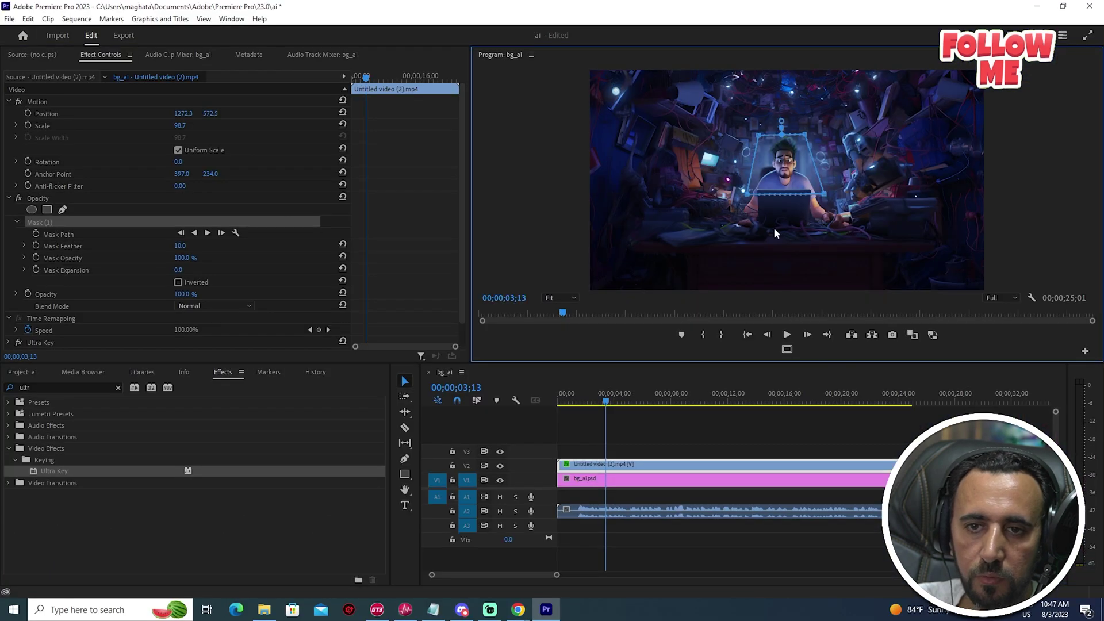
# Fine-tune the talking-man clip's scale and position so his head and shoulders line up with the body in the background.
pyautogui.click(40, 100)
pyautogui.press('`')
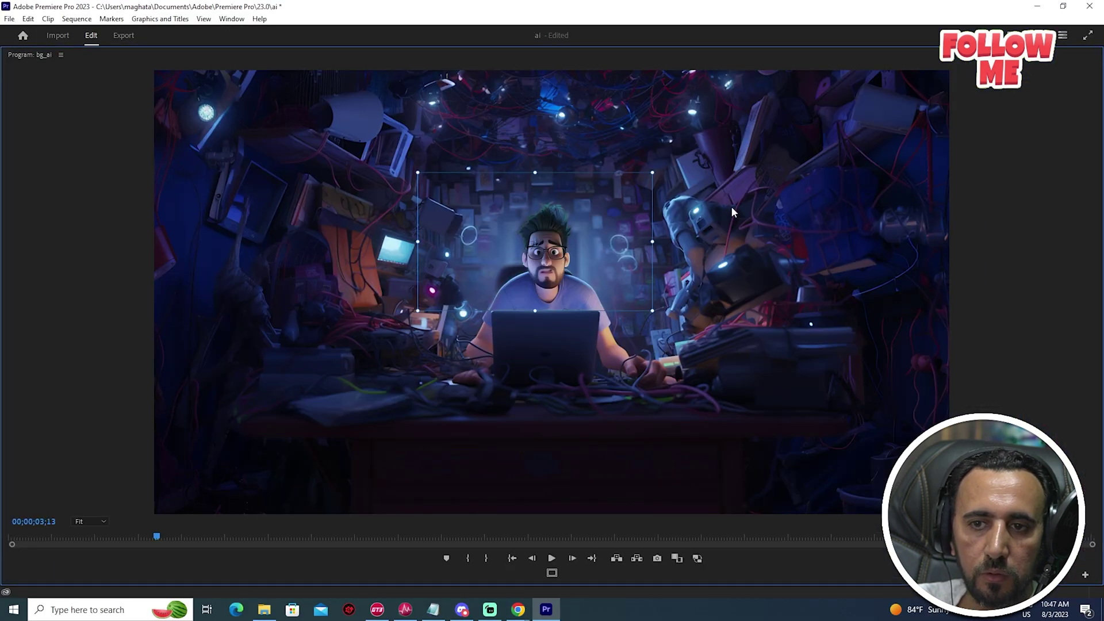
pyautogui.moveTo(654, 244); pyautogui.dragTo(657, 243)
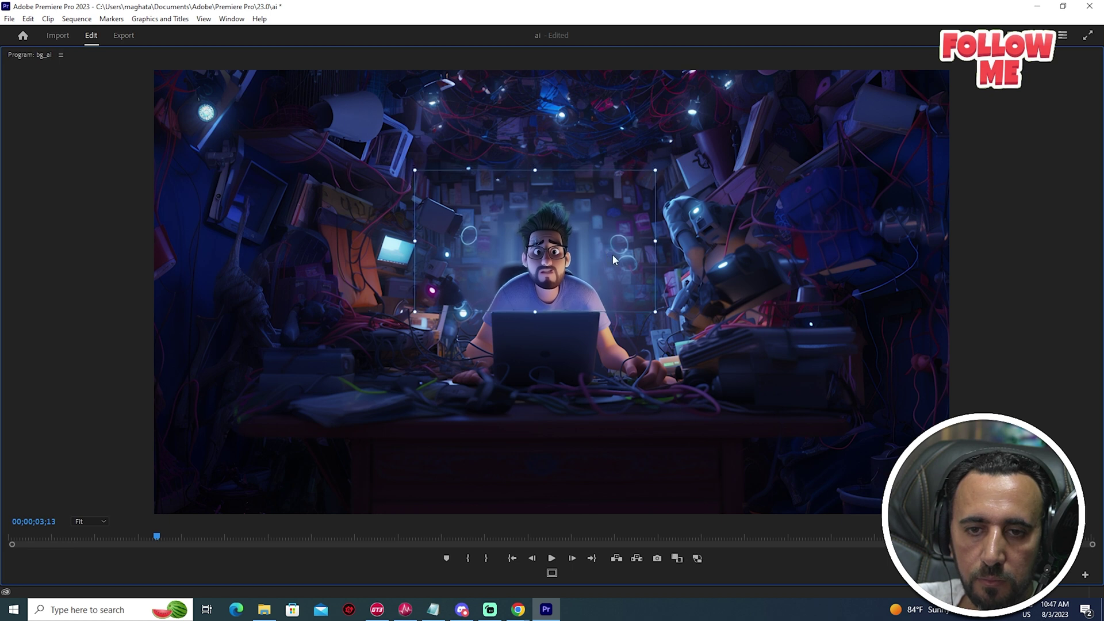
pyautogui.moveTo(607, 266); pyautogui.dragTo(609, 266)
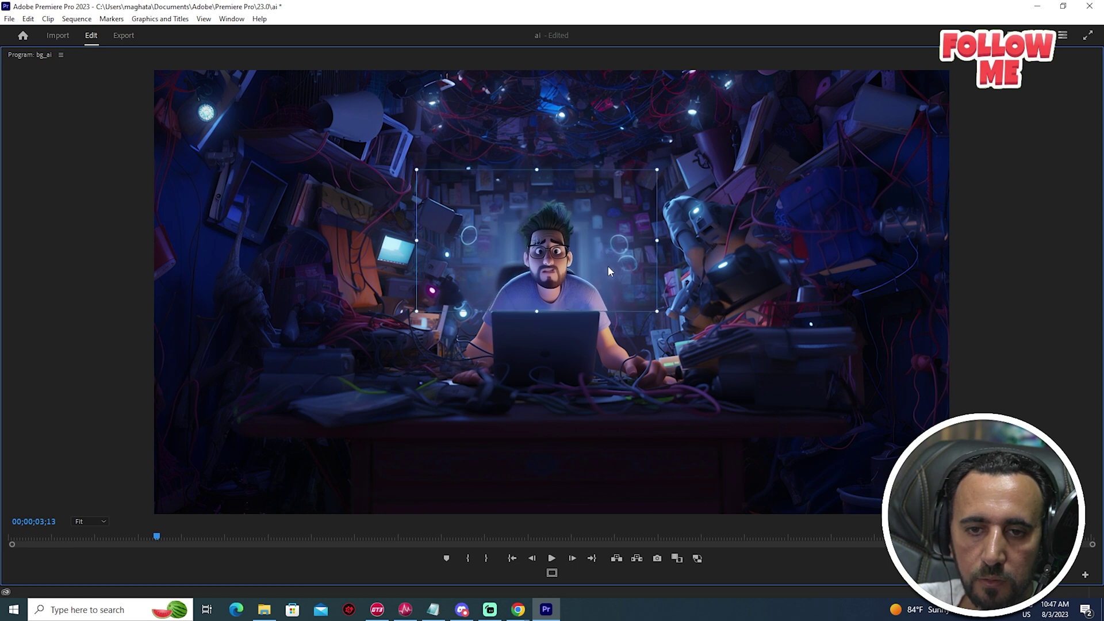
pyautogui.moveTo(537, 310); pyautogui.dragTo(543, 303)
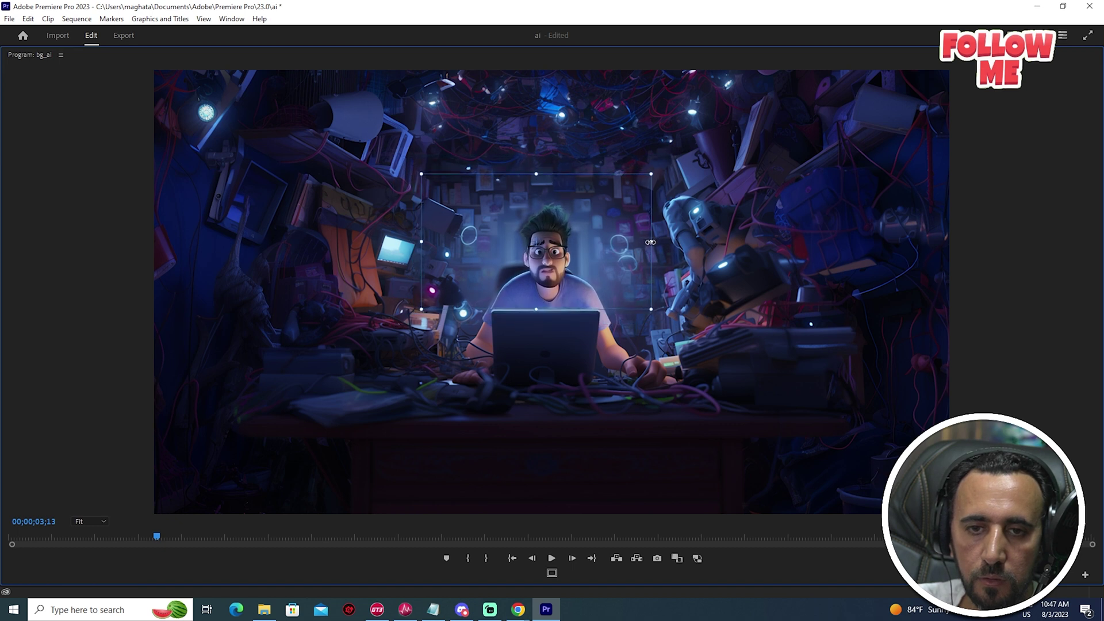
pyautogui.moveTo(611, 265)
pyautogui.mouseDown()
pyautogui.moveTo(655, 243)
pyautogui.moveTo(625, 251)
pyautogui.mouseUp()
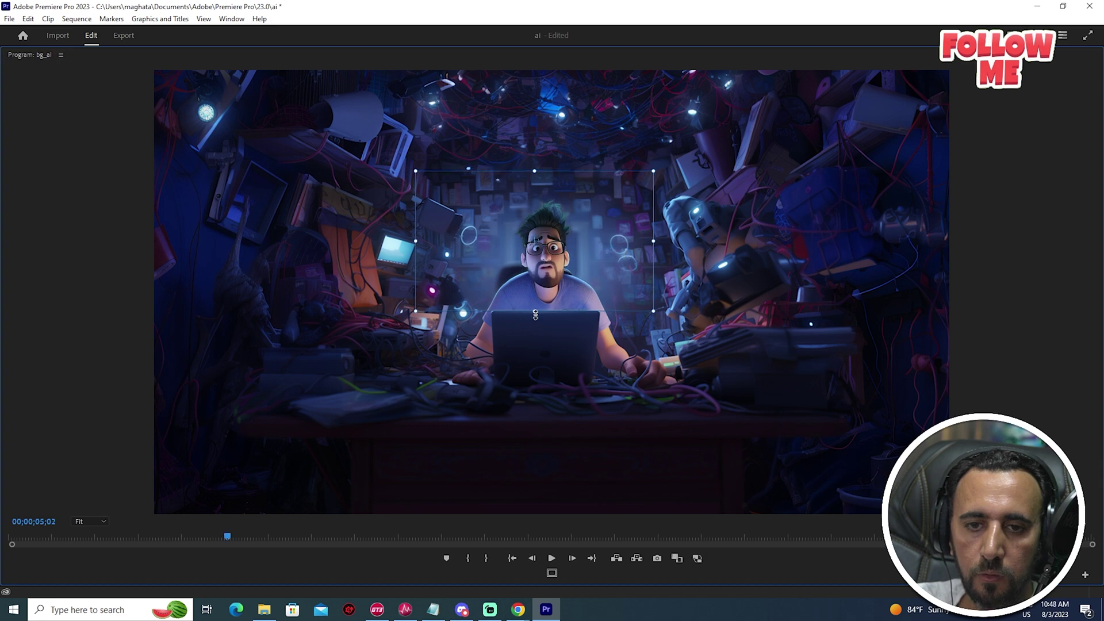
# Raise the two lower corners of the talking-man clip's opacity mask so its bottom edge sits just above the laptop lid.
pyautogui.press('`')
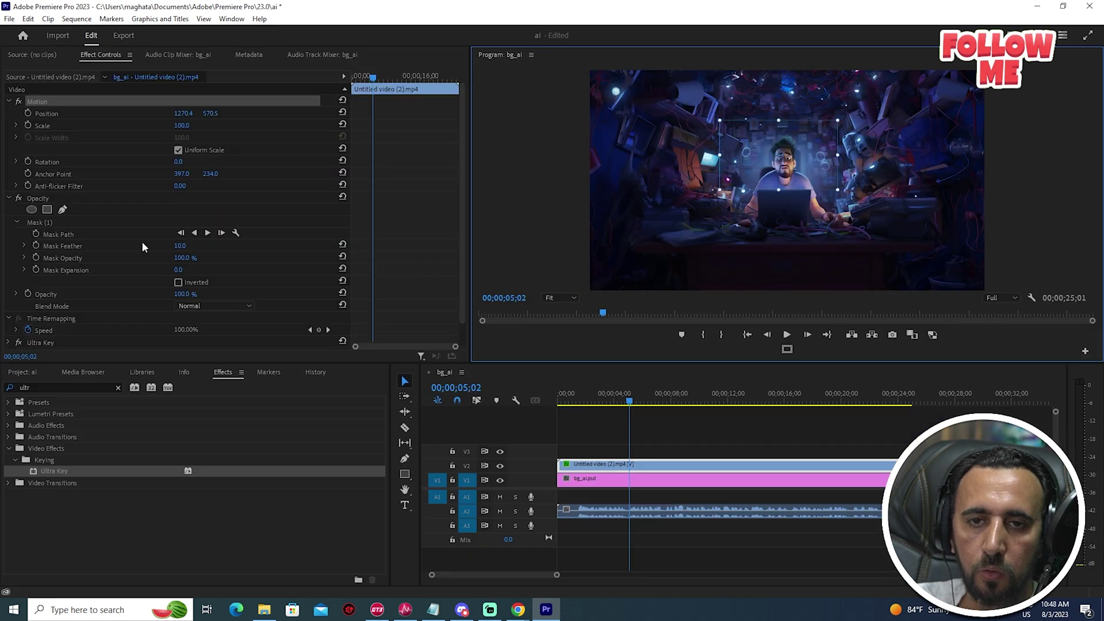
pyautogui.click(36, 222)
pyautogui.press('`')
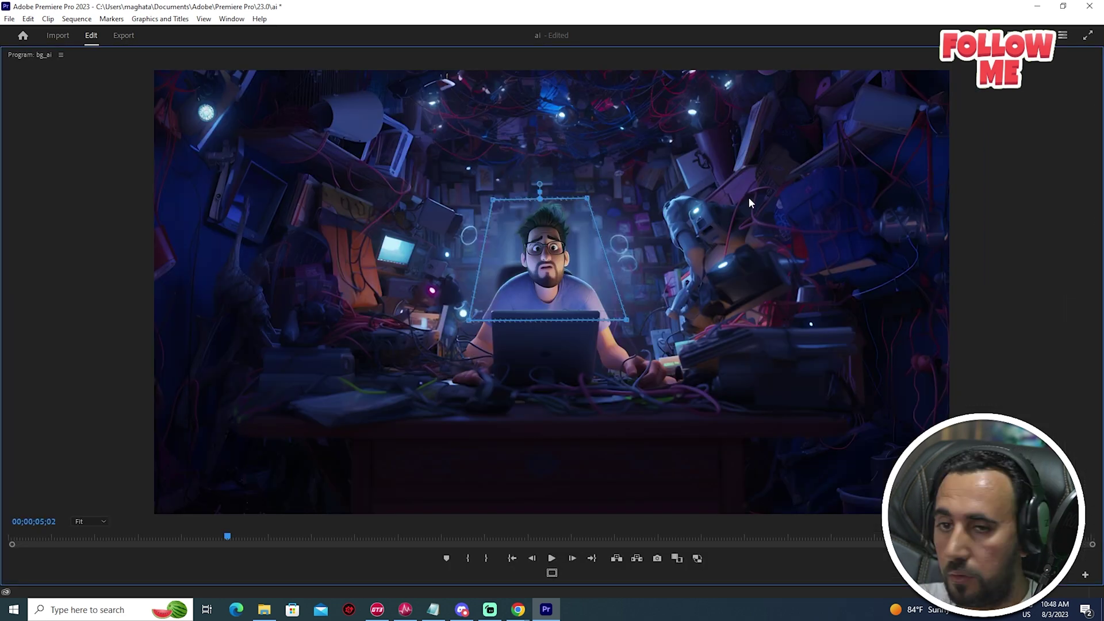
pyautogui.moveTo(470, 321); pyautogui.dragTo(471, 306)
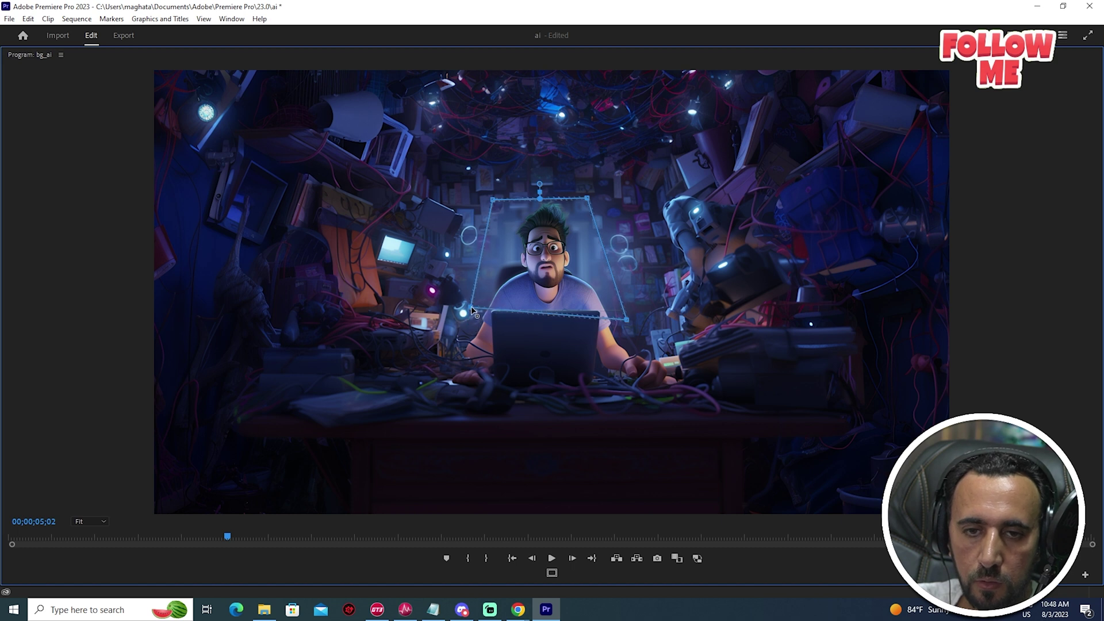
pyautogui.moveTo(630, 322); pyautogui.dragTo(625, 311)
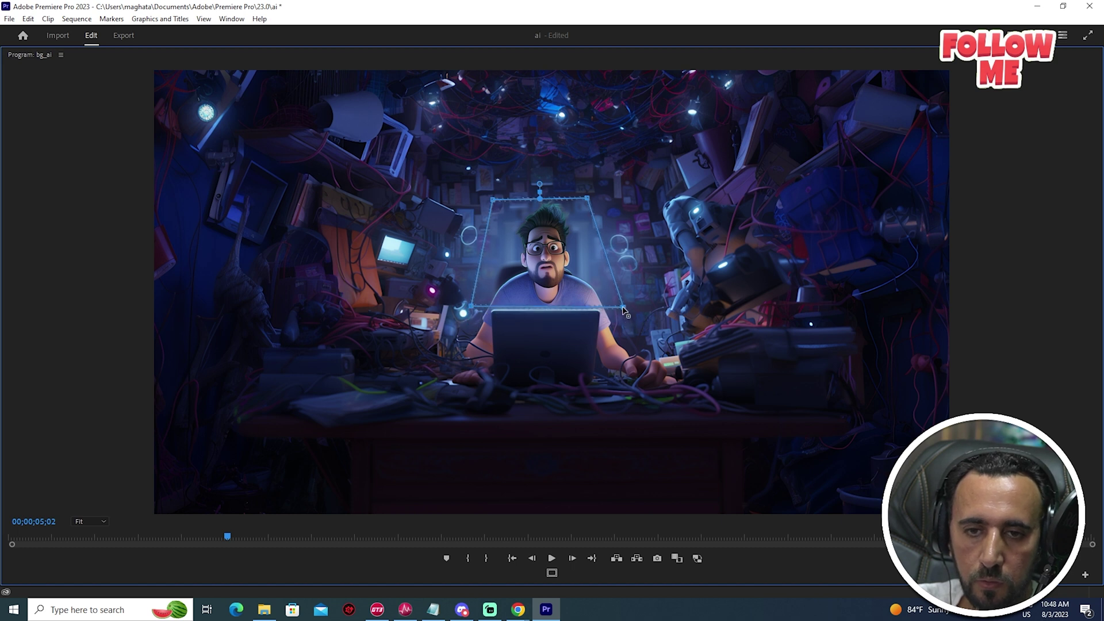
# Play the composite full-screen and in the timeline to check the reshaped mask around the talking man.
pyautogui.press('space')
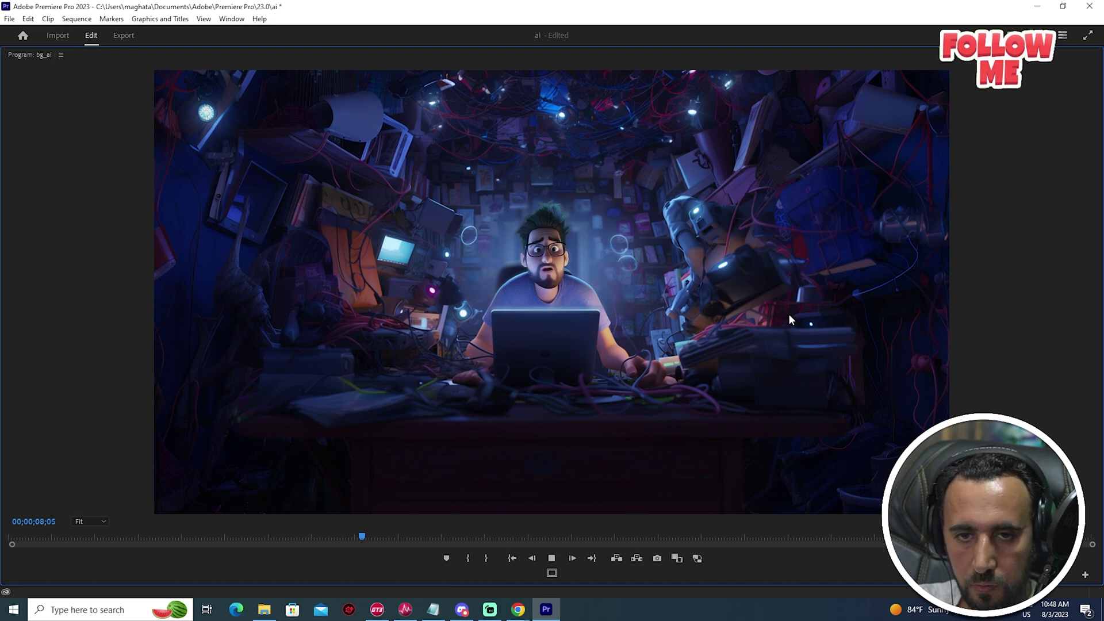
pyautogui.hotkey('ctrl', '`')
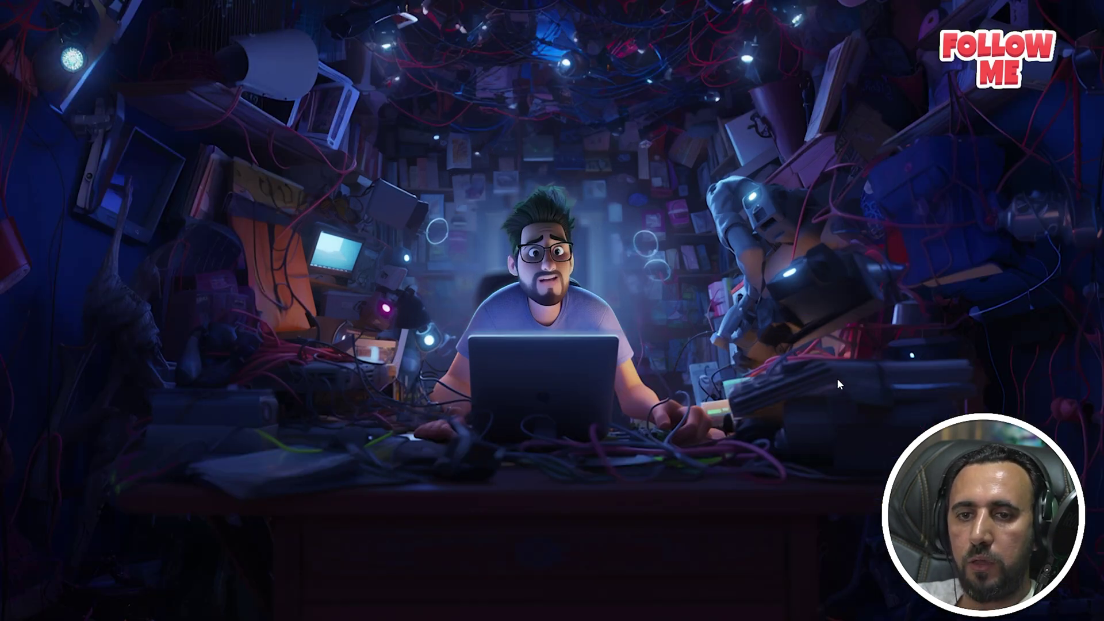
pyautogui.hotkey('ctrl', '`')
pyautogui.click(908, 444)
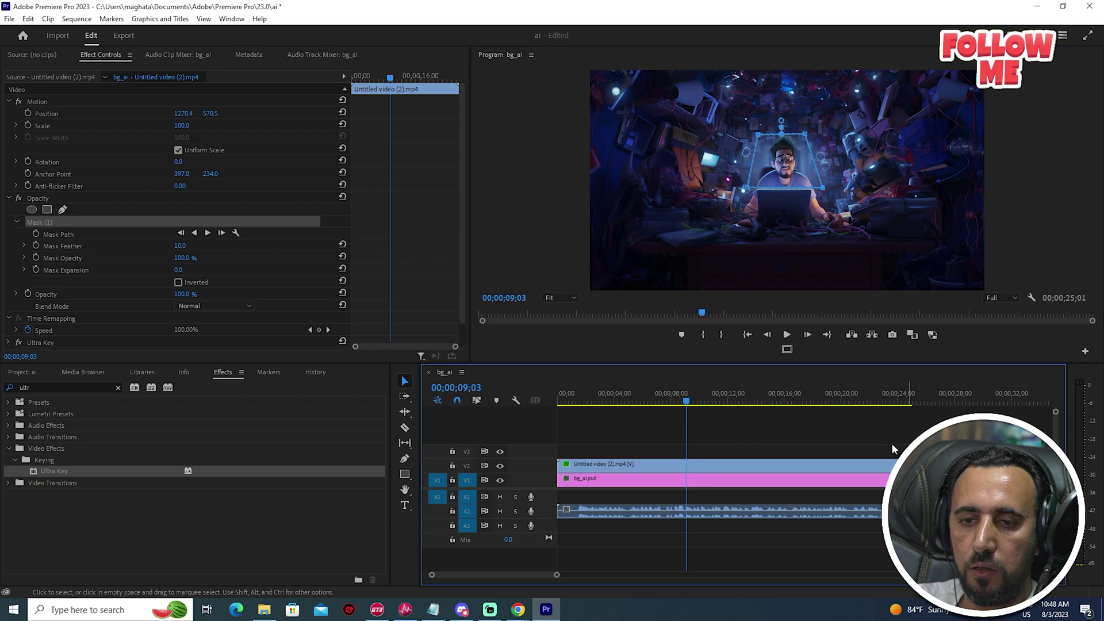
pyautogui.click(907, 445)
pyautogui.moveTo(666, 400); pyautogui.dragTo(654, 408)
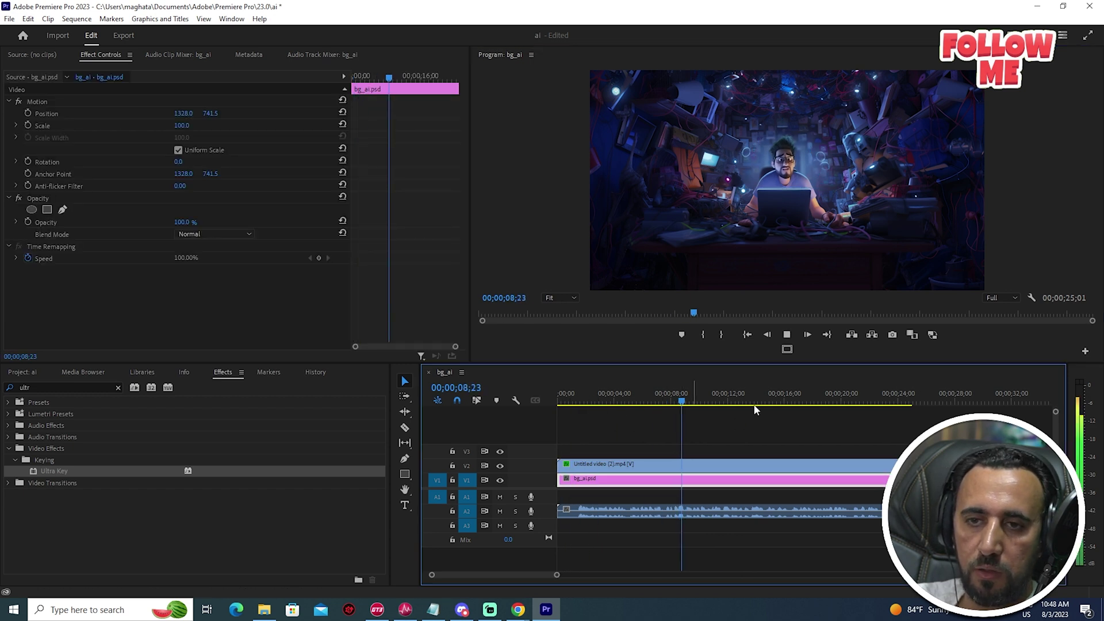
pyautogui.press('space')
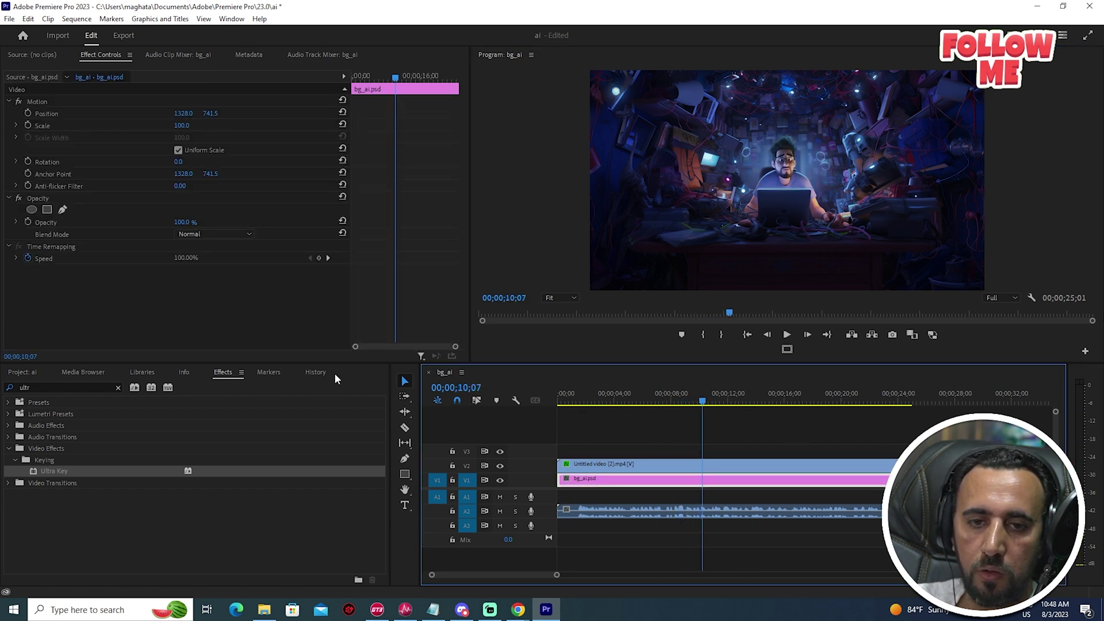
# Create a new sequence named Sequence 01 from the Digital SLR 1080p30 preset.
pyautogui.click(26, 372)
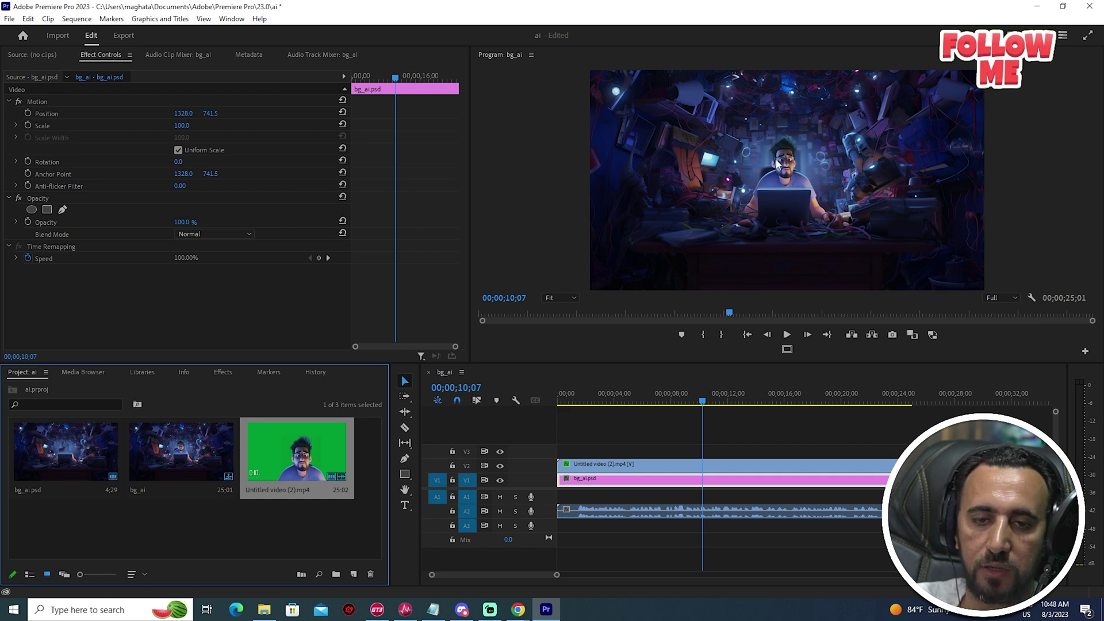
pyautogui.click(598, 431)
pyautogui.click(353, 574)
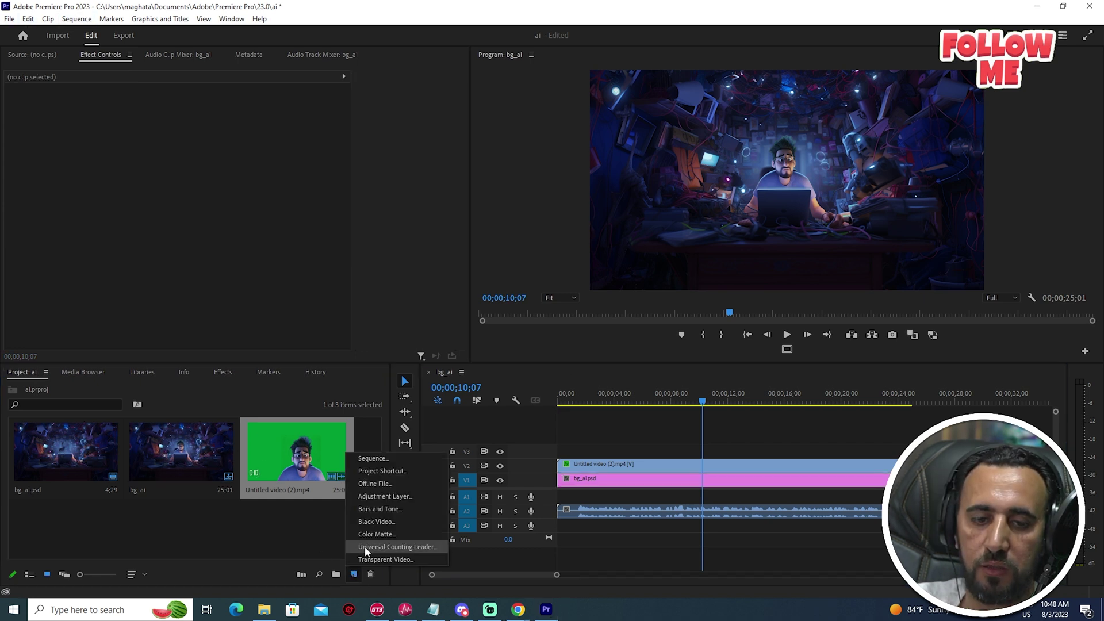
pyautogui.click(373, 460)
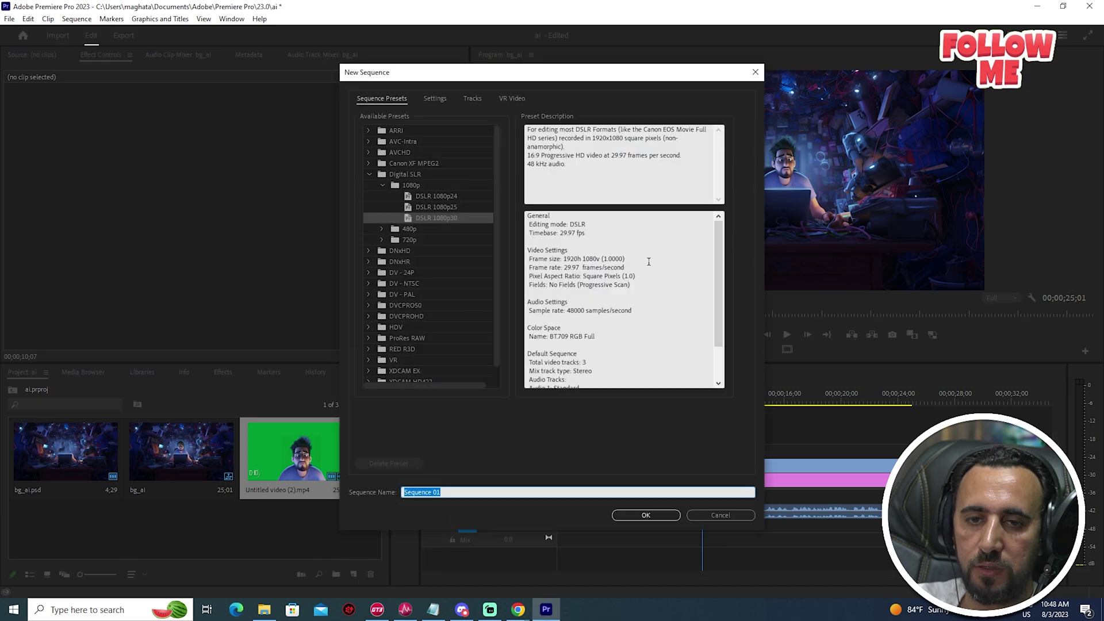
pyautogui.click(571, 262)
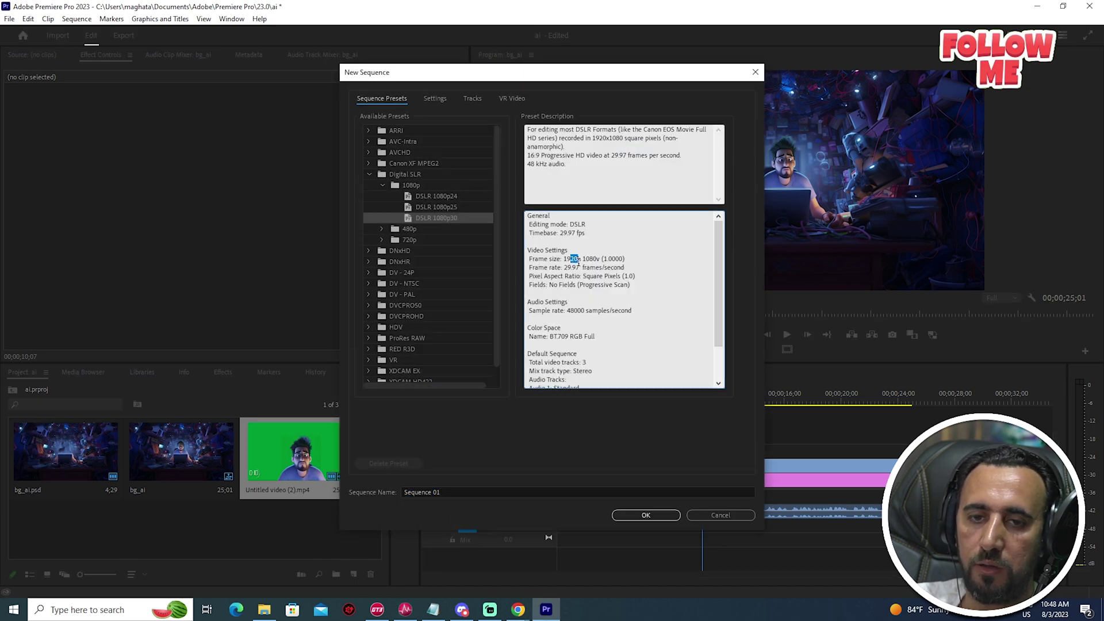
pyautogui.click(653, 515)
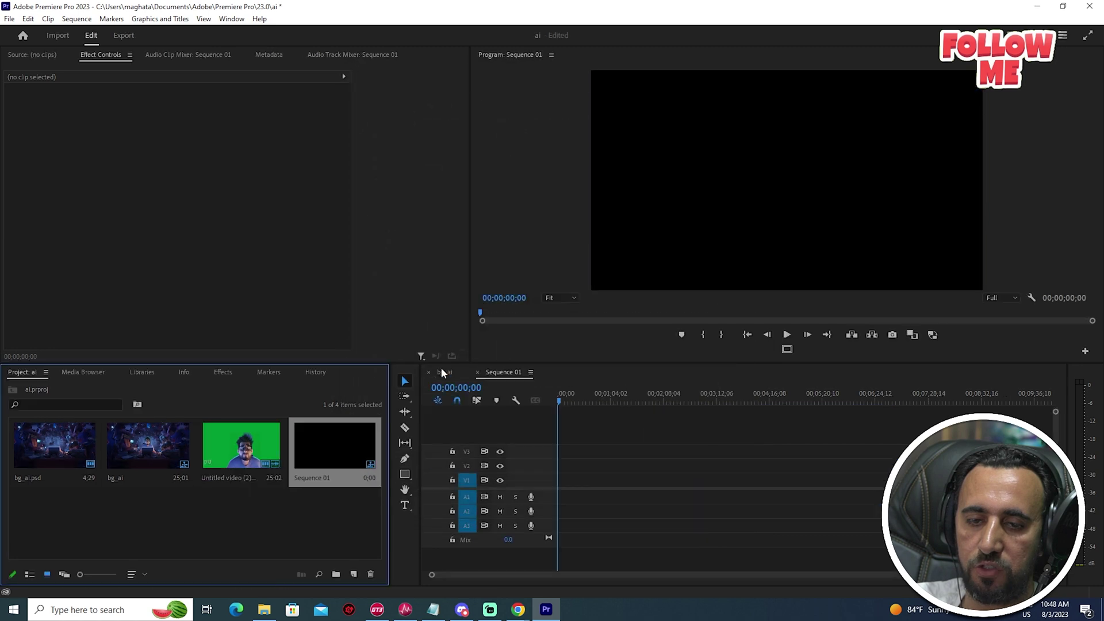
# Place the bg_ai sequence on V1 of Sequence 01 at 00;01;20;19, keeping the existing sequence settings, and scale it to 117.1.
pyautogui.moveTo(148, 459); pyautogui.dragTo(627, 483)
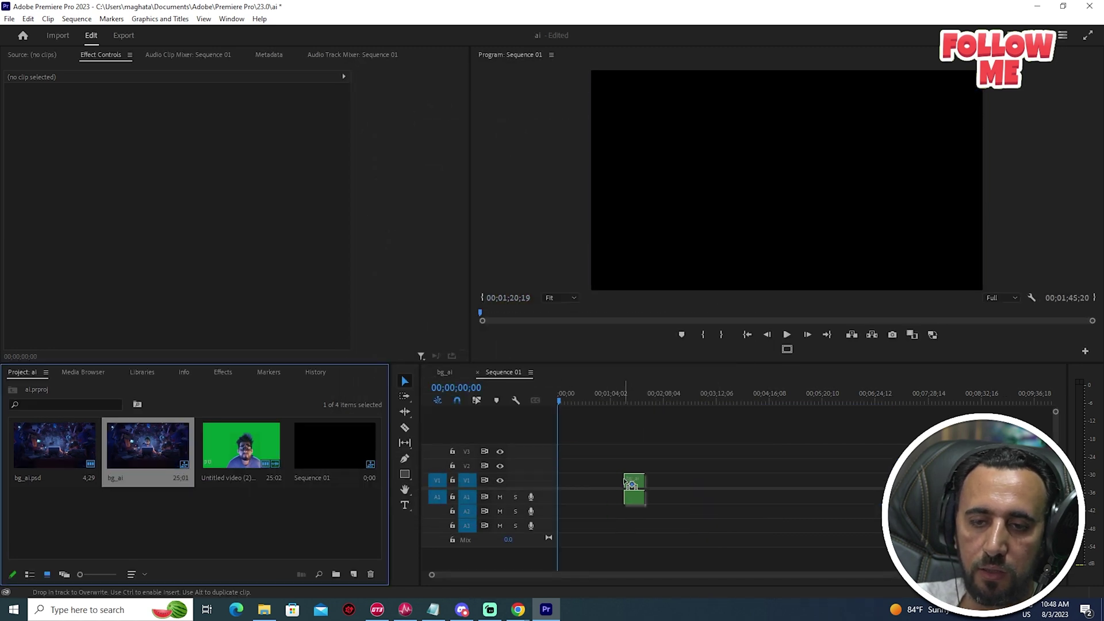
pyautogui.moveTo(625, 475); pyautogui.dragTo(625, 476)
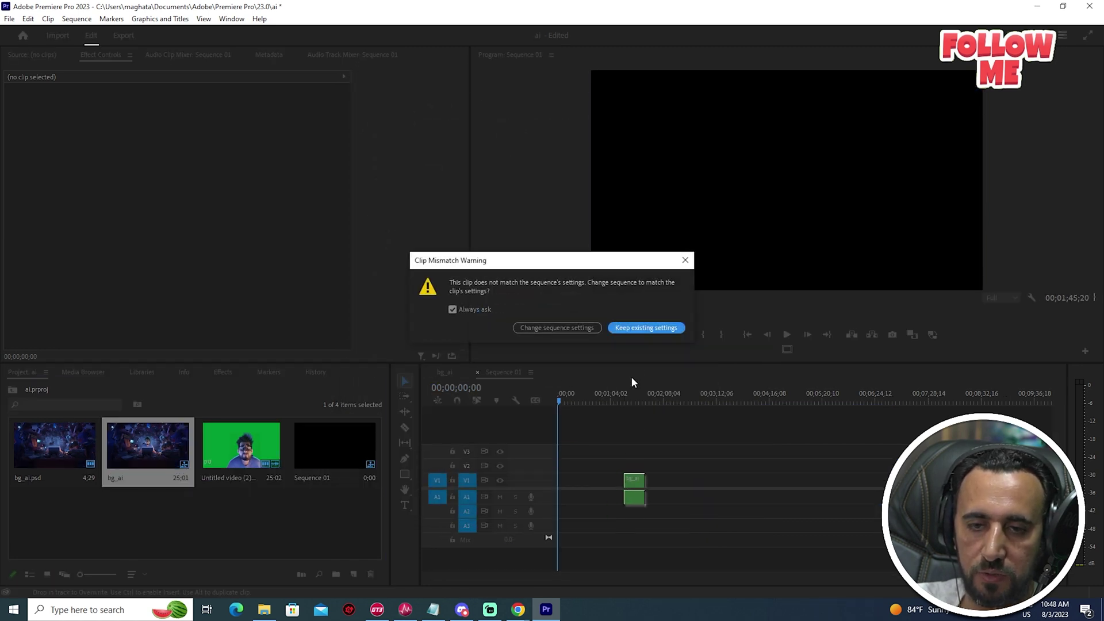
pyautogui.click(643, 328)
pyautogui.click(625, 403)
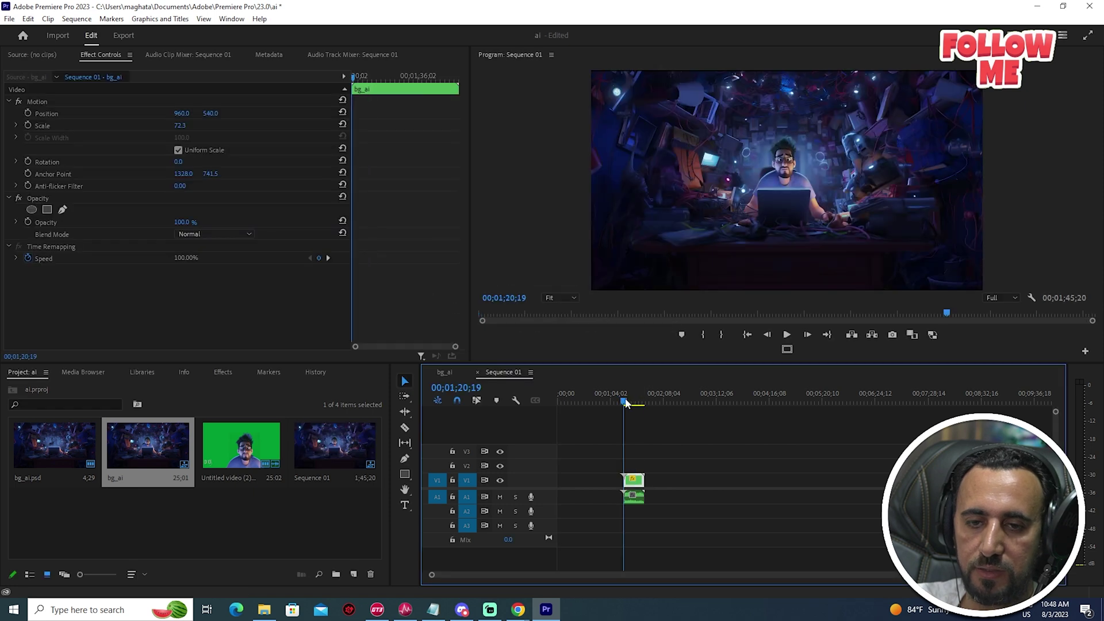
pyautogui.moveTo(178, 126); pyautogui.dragTo(171, 136)
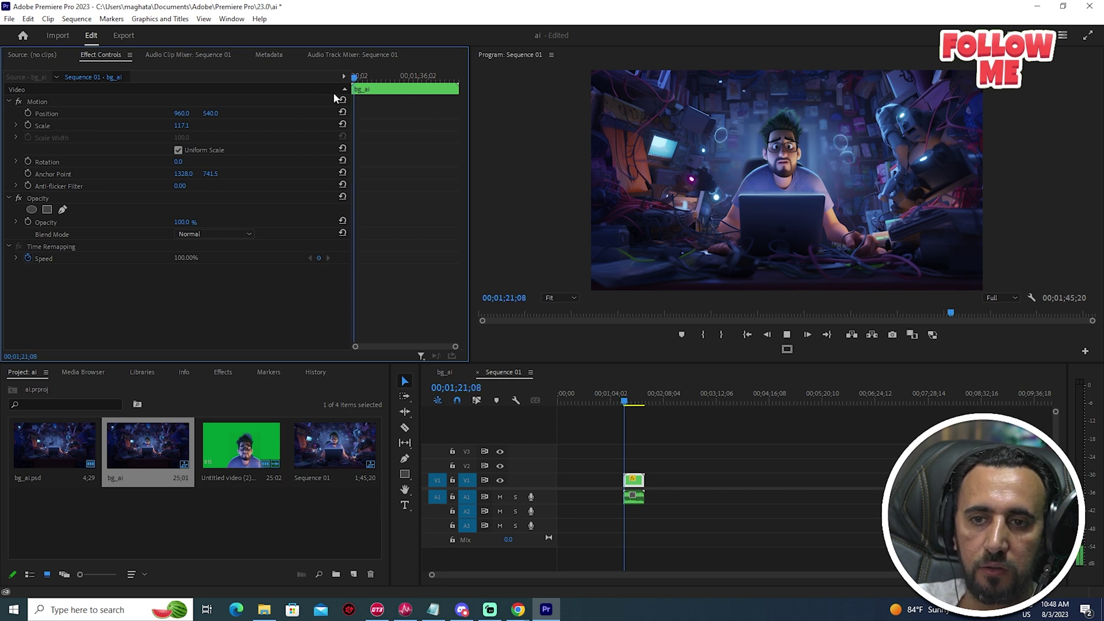
# Animate a slow zoom-out on the bg_ai clip with a 117.1 scale keyframe at its start and a smaller one at its end.
pyautogui.scroll(6, 653, 473)
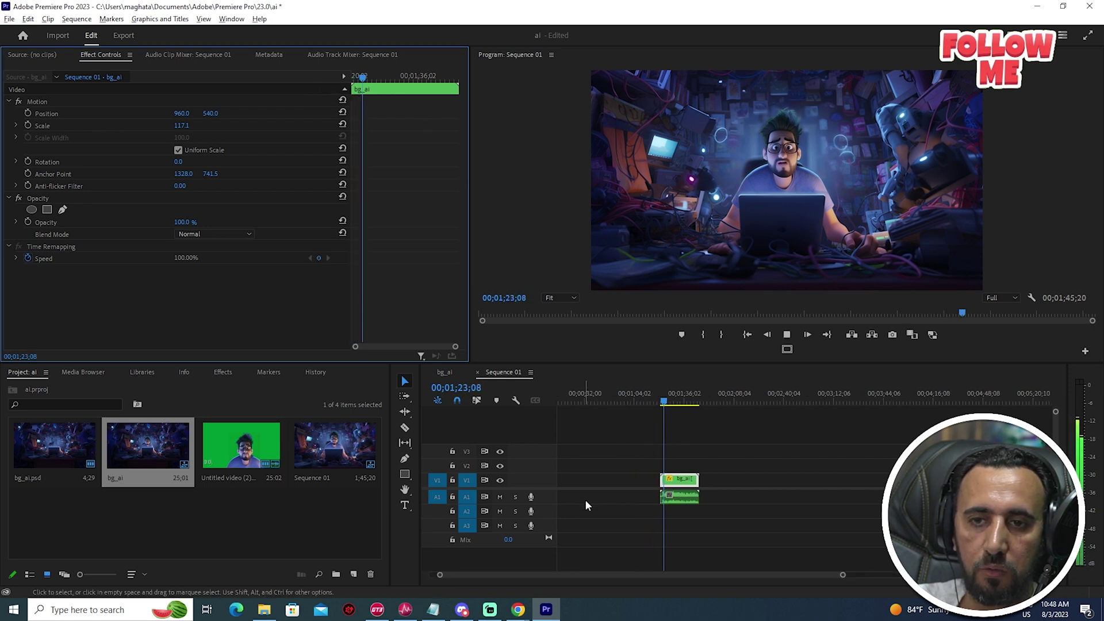
pyautogui.scroll(2, 720, 509)
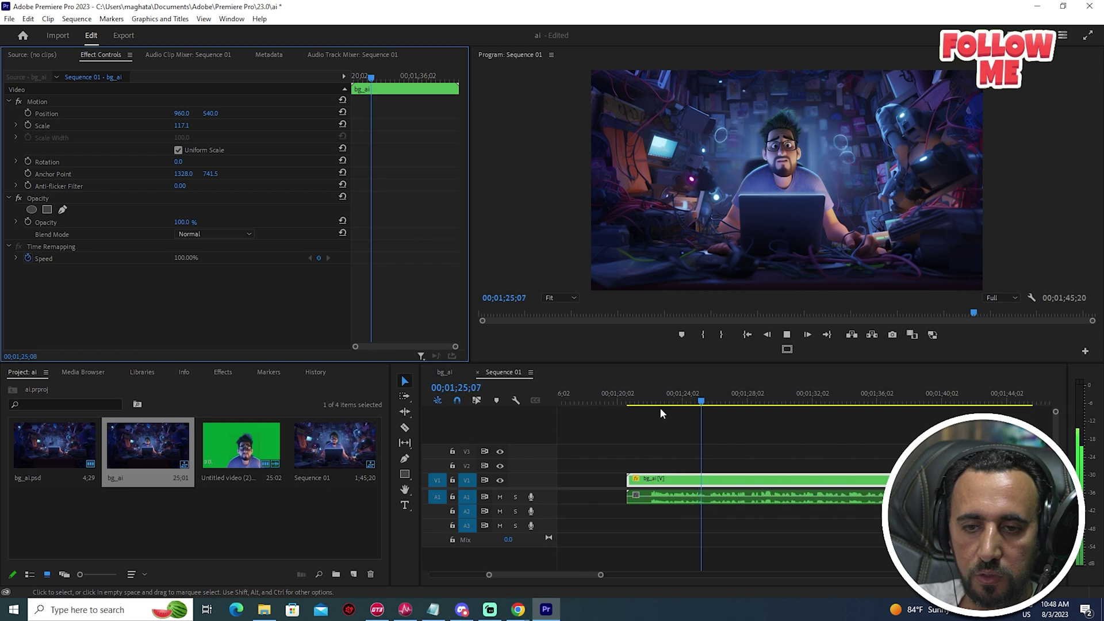
pyautogui.click(656, 401)
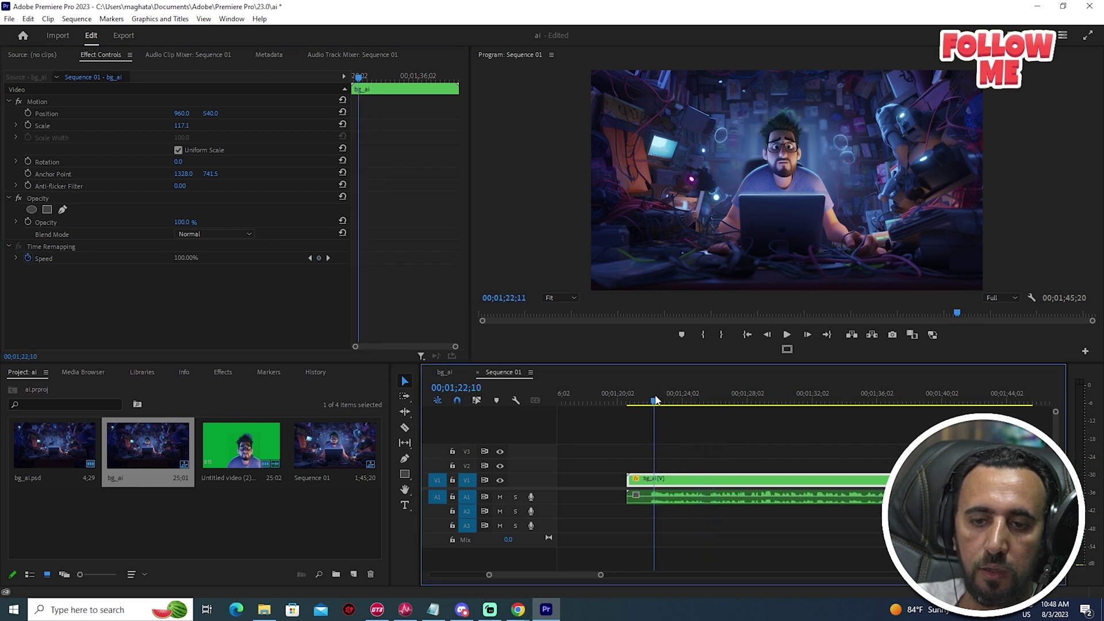
pyautogui.moveTo(649, 401); pyautogui.dragTo(628, 401)
pyautogui.scroll(-3, 630, 515)
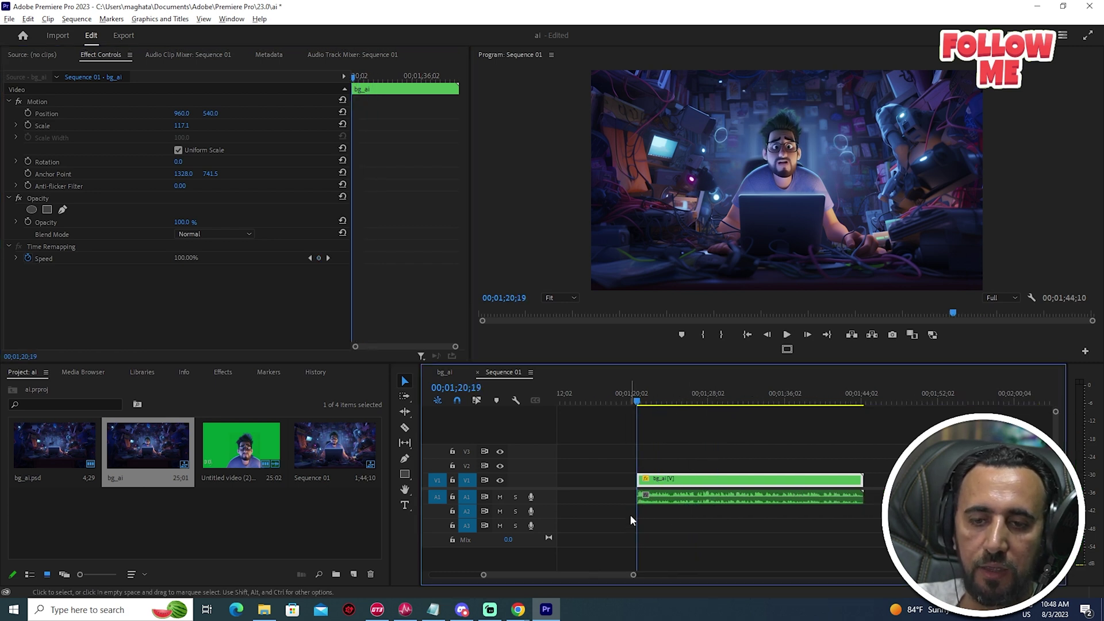
pyautogui.click(29, 124)
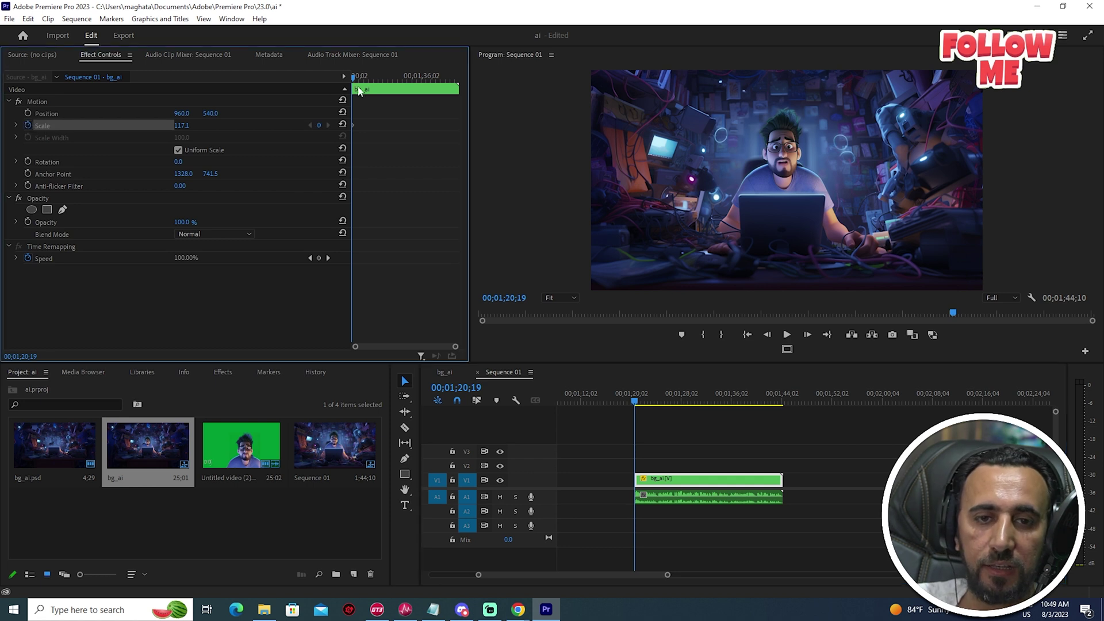
pyautogui.moveTo(396, 83); pyautogui.dragTo(407, 81)
pyautogui.moveTo(182, 125); pyautogui.dragTo(156, 125)
pyautogui.moveTo(408, 125); pyautogui.dragTo(458, 125)
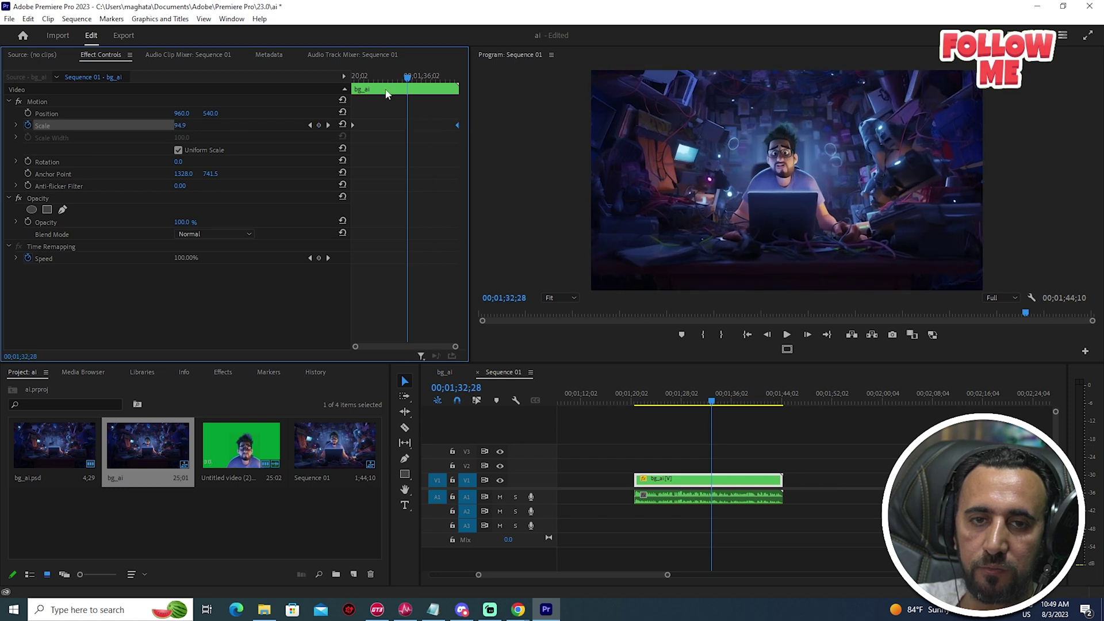
pyautogui.moveTo(406, 78); pyautogui.dragTo(267, 76)
pyautogui.press('space')
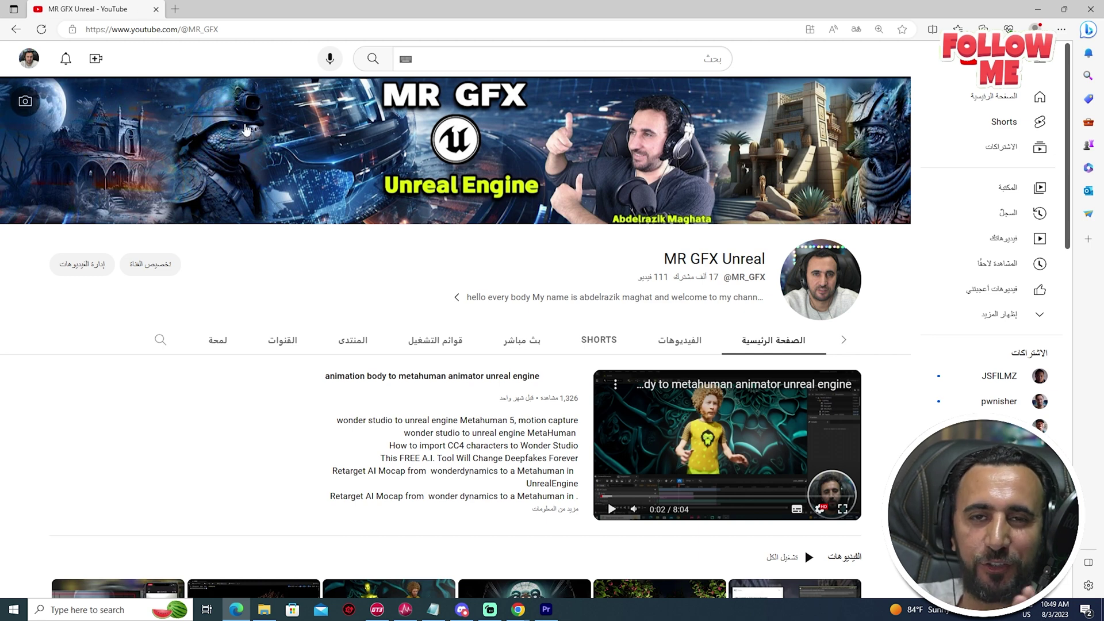
# Switch to YouTube in the browser and search for a bokeh overlay with "overlay bok".
pyautogui.click(549, 61)
pyautogui.write('over')
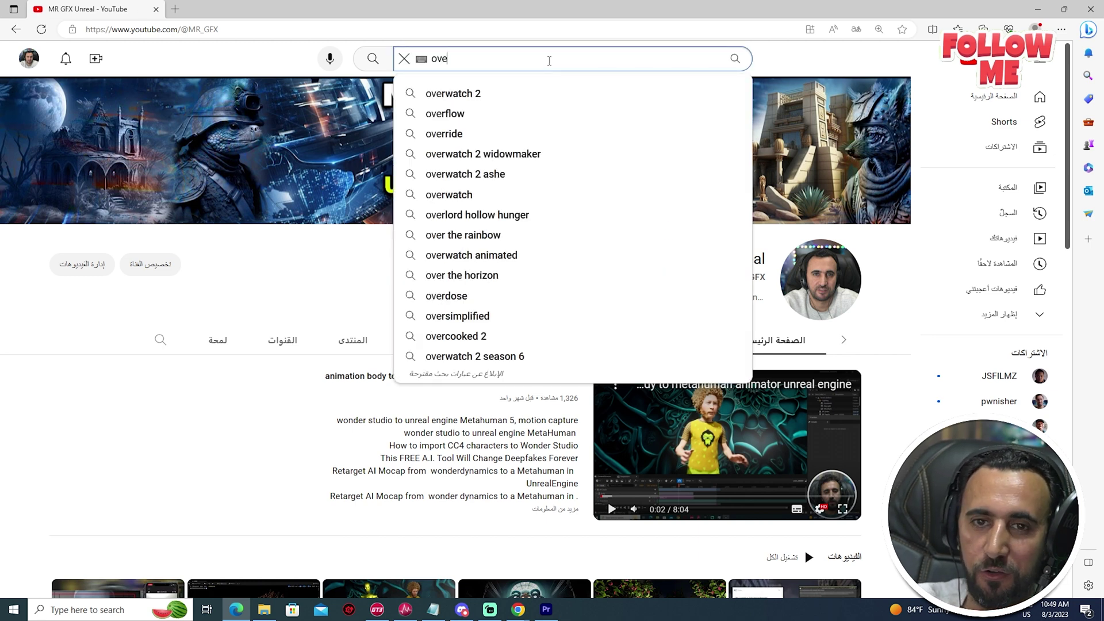
pyautogui.write('a')
pyautogui.press('BackSpace')
pyautogui.write('lay bok')
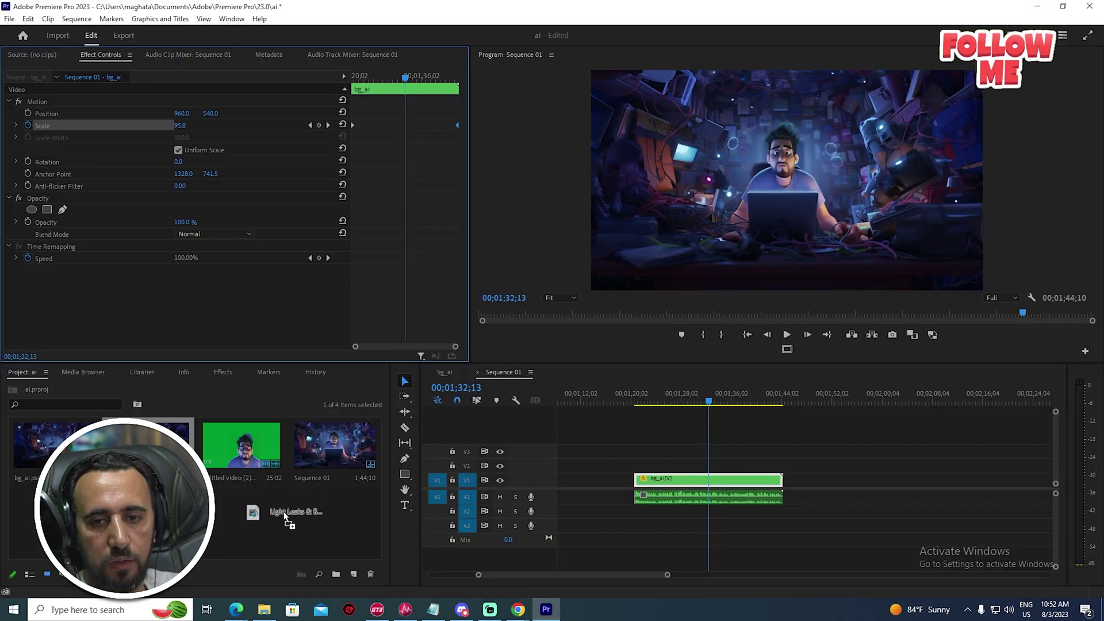
# Import the Light Leaks & Bokeh Effect video into the Premiere Pro project and place it on V3 at the start of the bg_ai sequence.
pyautogui.moveTo(284, 515); pyautogui.dragTo(290, 517)
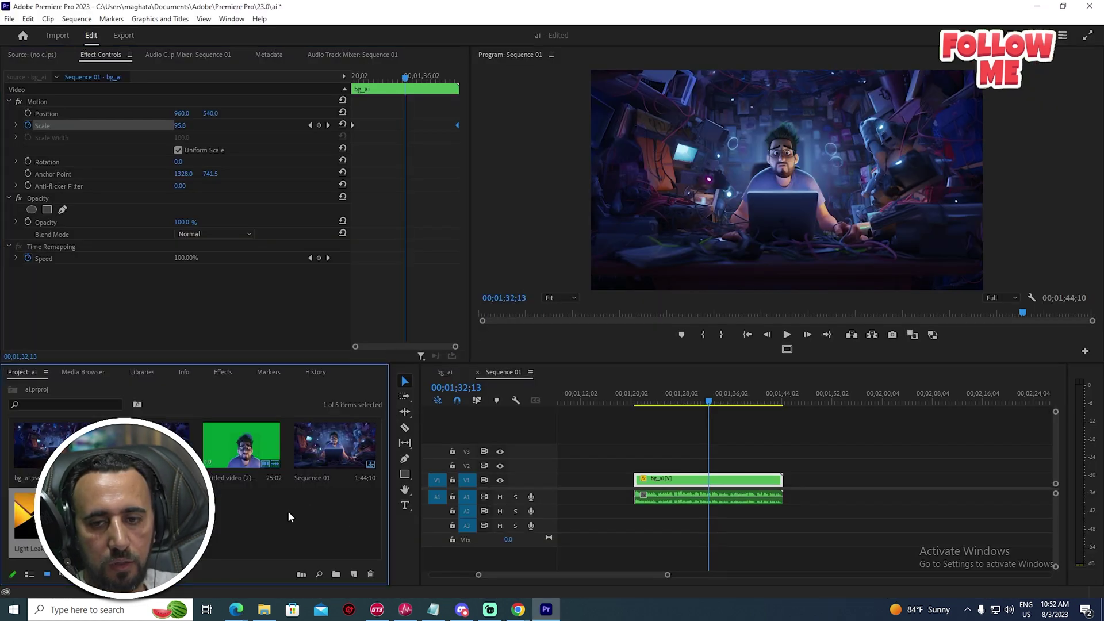
pyautogui.doubleClick(686, 480)
pyautogui.doubleClick(53, 515)
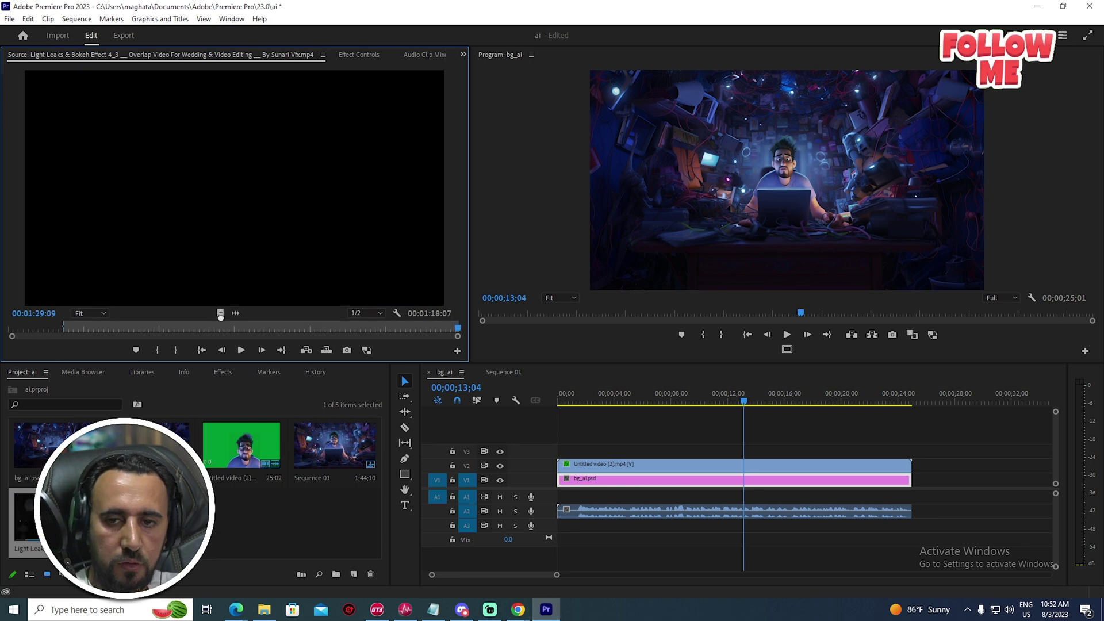
pyautogui.moveTo(220, 313); pyautogui.dragTo(558, 455)
pyautogui.press('Home')
pyautogui.press('space')
pyautogui.click(598, 451)
pyautogui.hotkey('shift', '5')
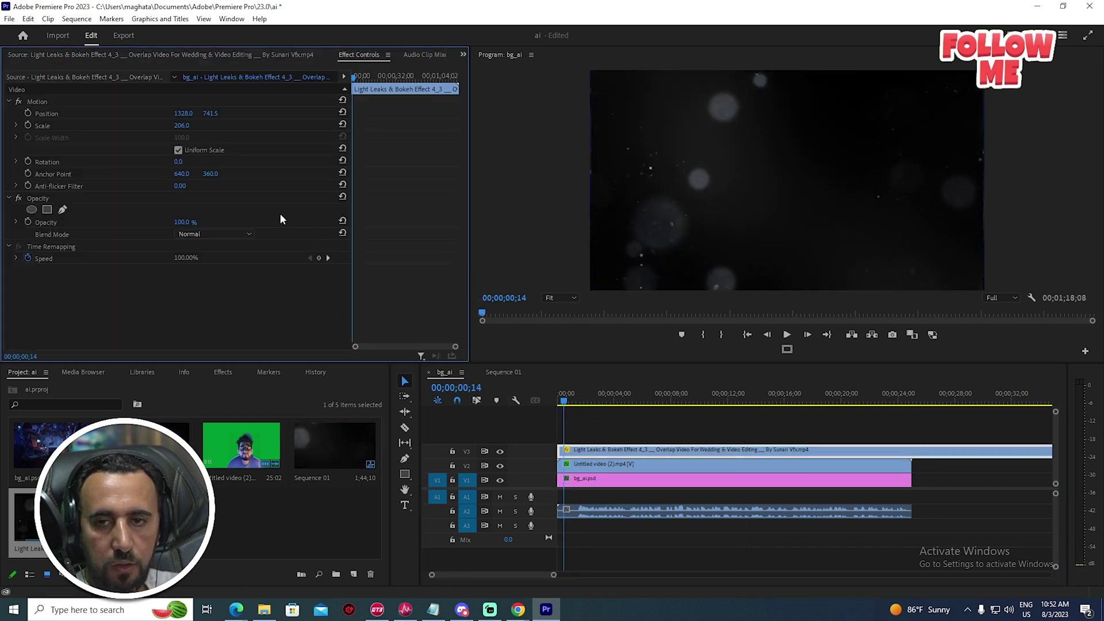
# Set the bokeh overlay clip's blend mode to Screen and preview the result full-screen.
pyautogui.click(211, 236)
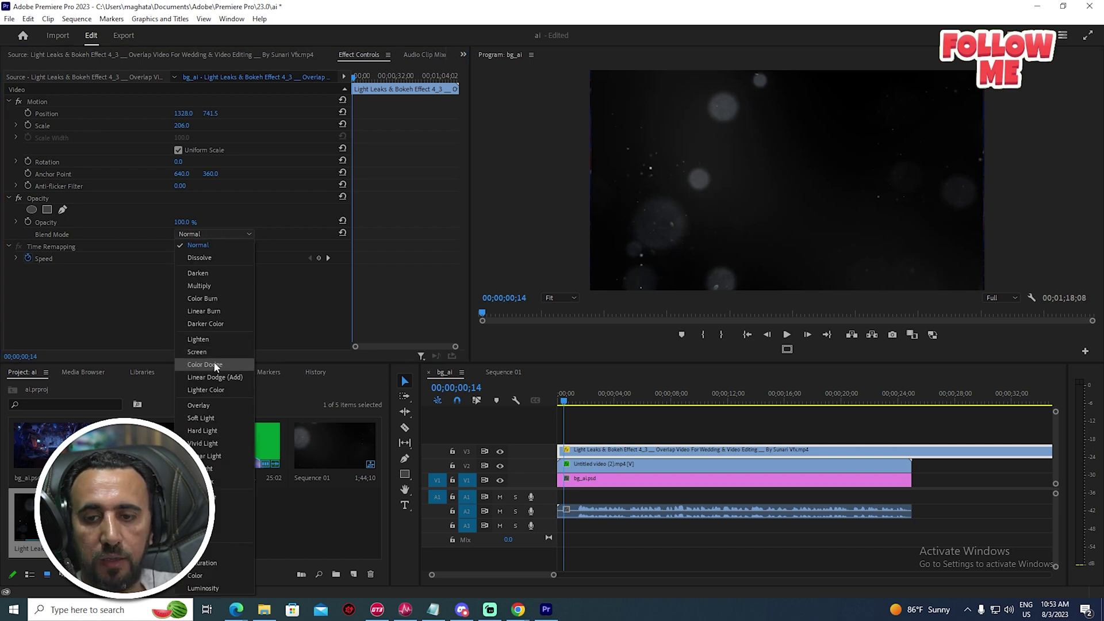
pyautogui.click(196, 351)
pyautogui.press('space')
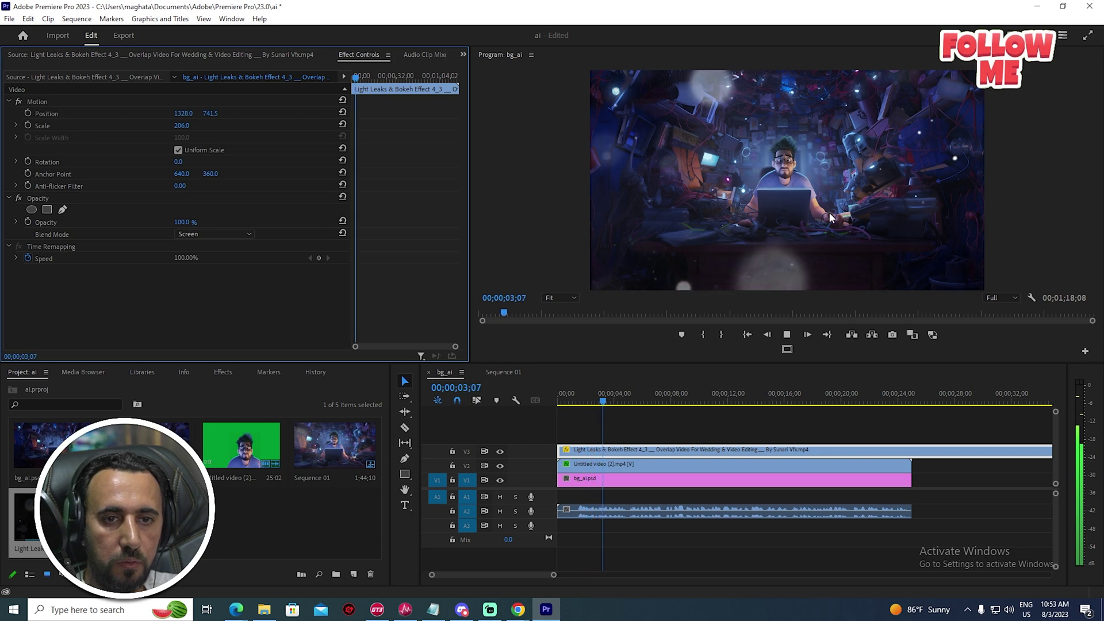
pyautogui.hotkey('ctrl', '`')
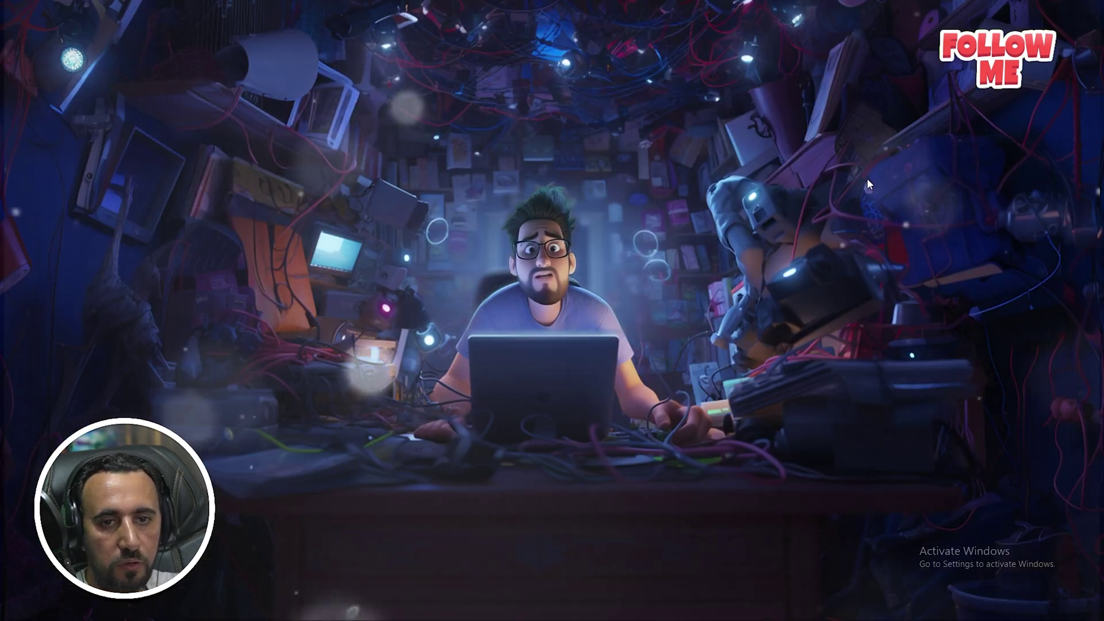
pyautogui.press('Escape')
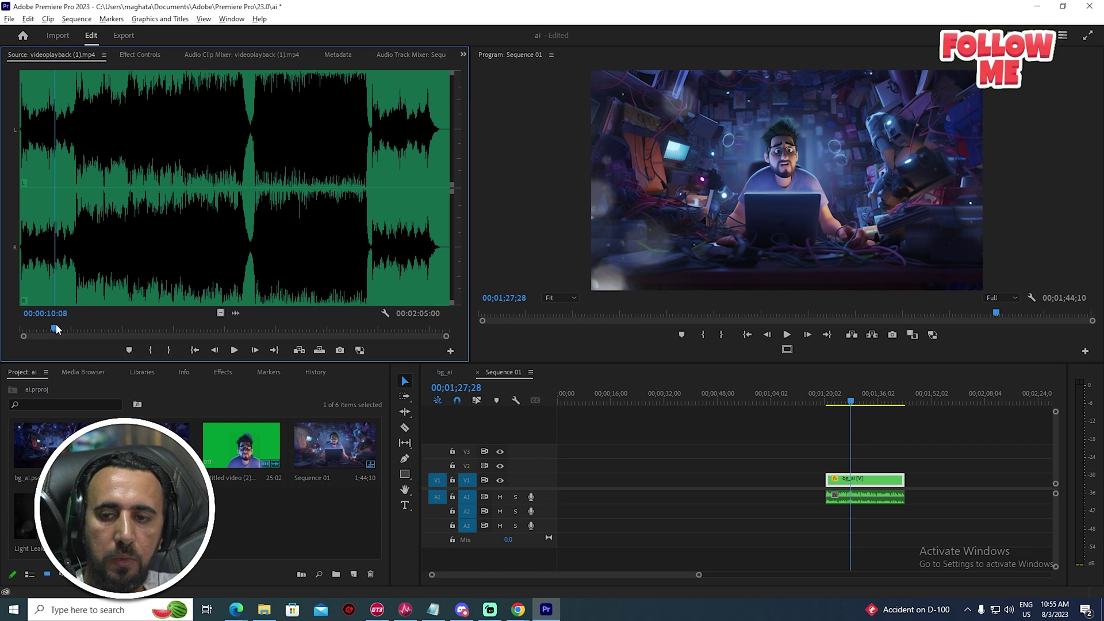
# Place the audio of videoplayback (1).mp4, marked out at 00:00:10:08, on A2 under the bg_ai clip and extend it to that clip's end.
pyautogui.press('o')
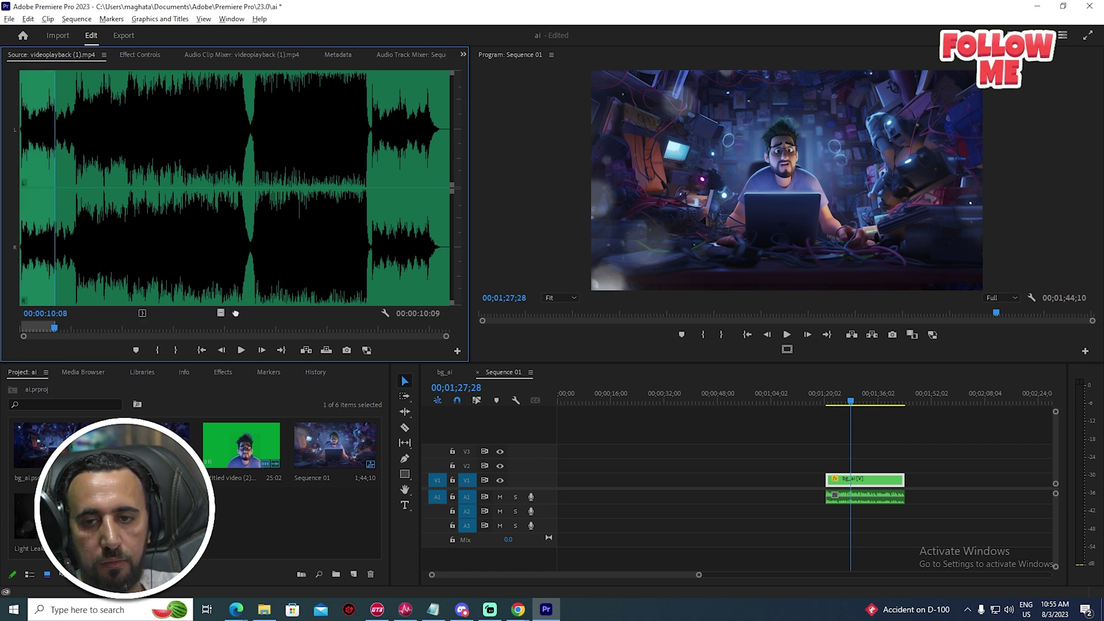
pyautogui.moveTo(832, 515); pyautogui.dragTo(832, 514)
pyautogui.scroll(8, 882, 519)
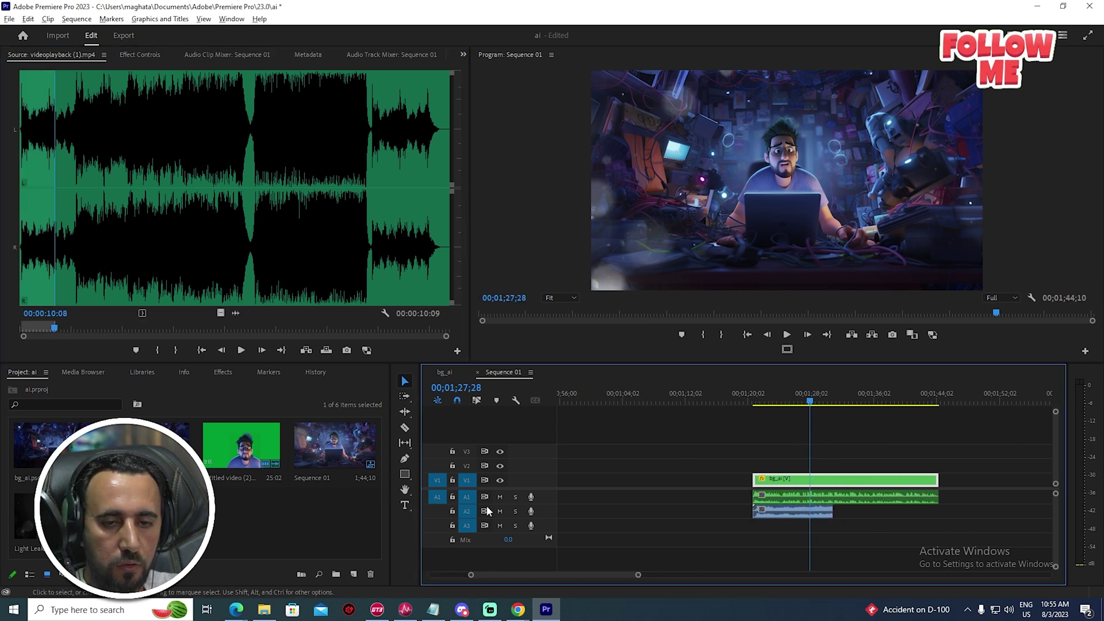
pyautogui.scroll(3, 472, 512)
pyautogui.scroll(1, 820, 538)
pyautogui.moveTo(843, 510); pyautogui.dragTo(930, 513)
# Reduce the gain of the background audio clip on A2 and play Sequence 01 from near the clip's start to check the level.
pyautogui.press('g')
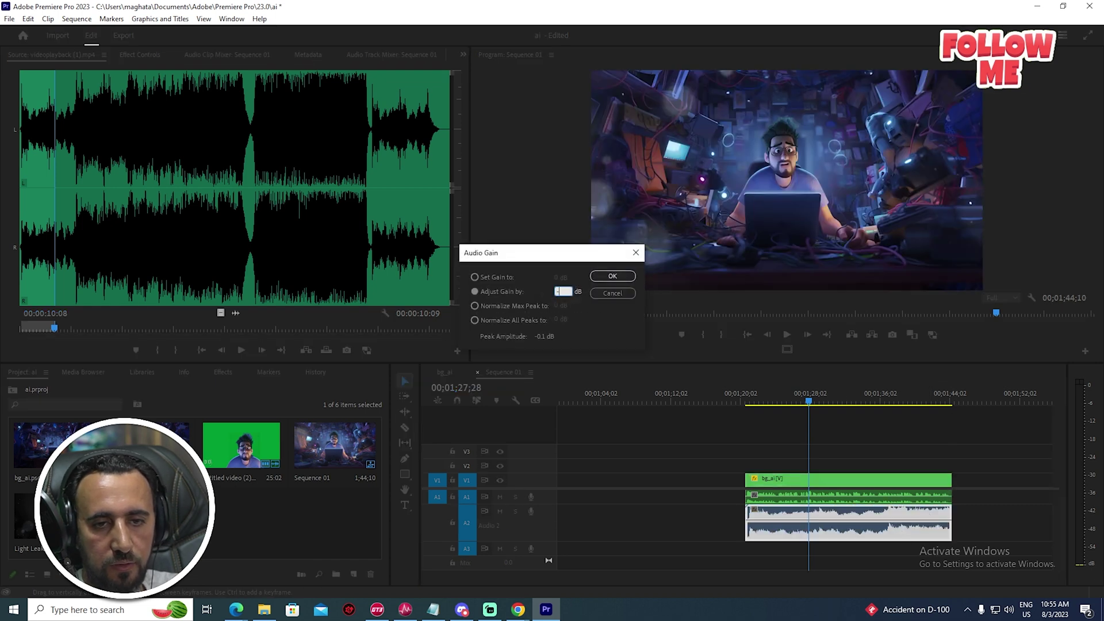
pyautogui.press('Return')
pyautogui.moveTo(768, 389); pyautogui.dragTo(748, 388)
pyautogui.press('space')
pyautogui.scroll(3, 748, 489)
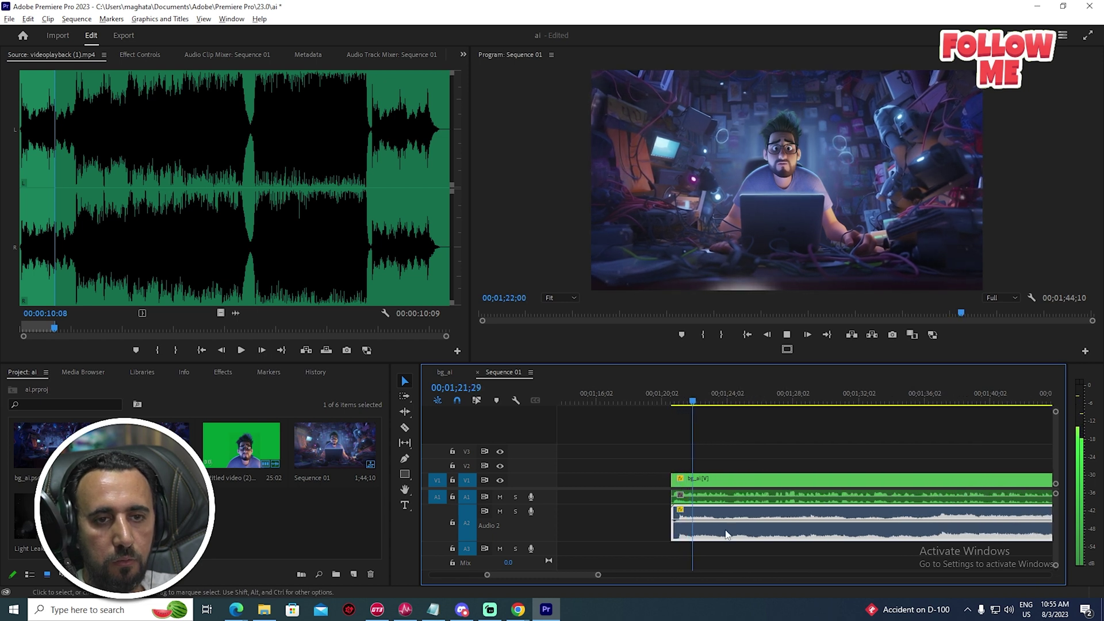
pyautogui.scroll(2, 693, 537)
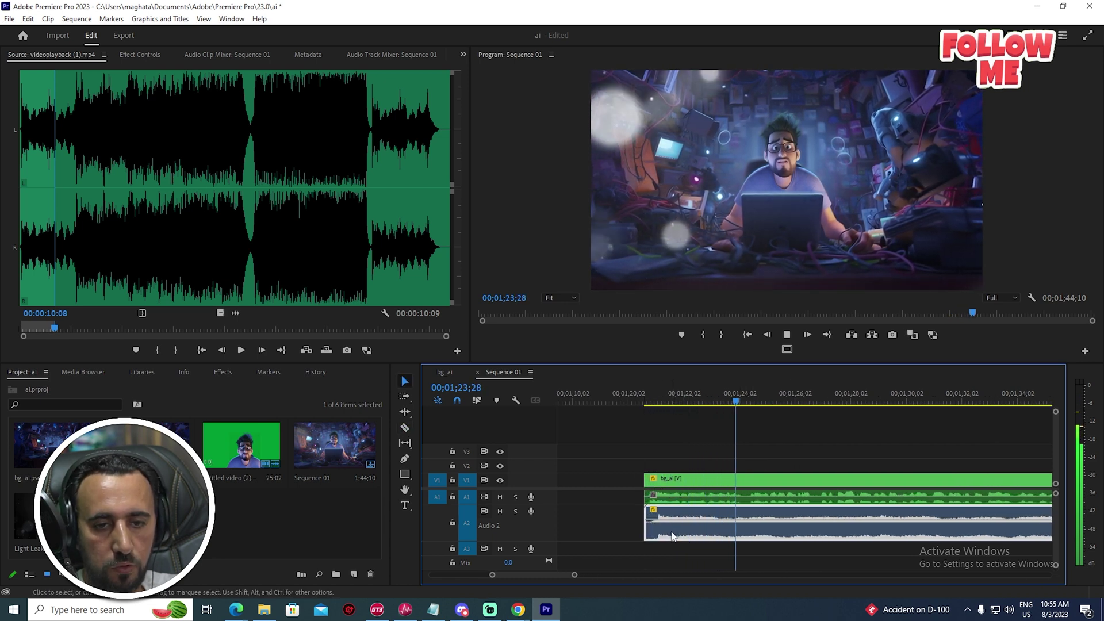
pyautogui.scroll(-2, 748, 529)
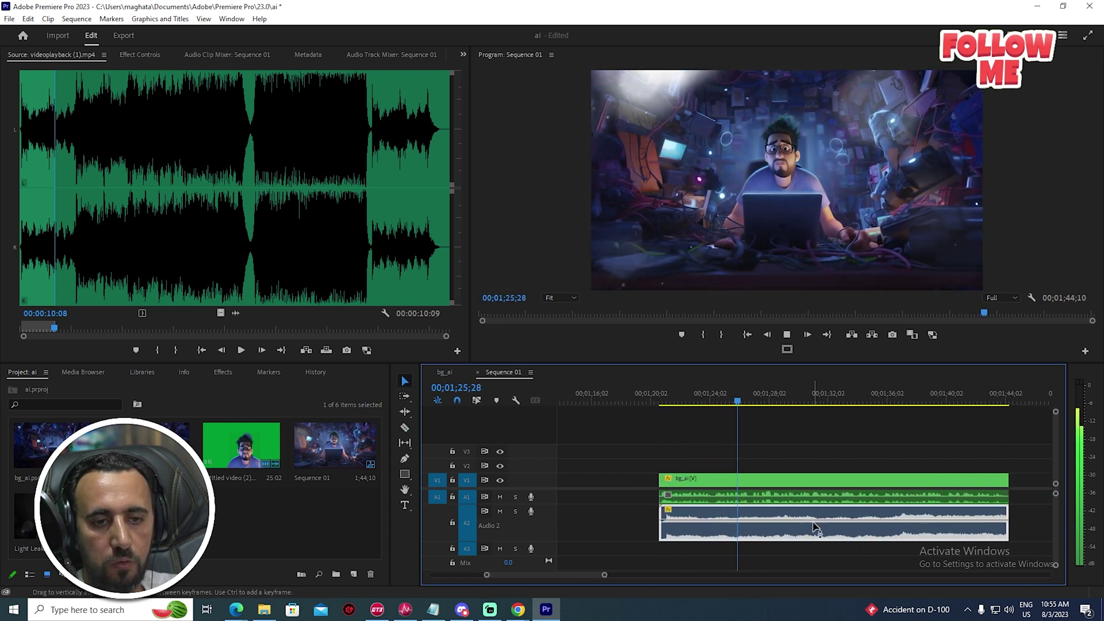
# Fade out the A2 background audio with two volume keyframes, one in its second half and a lowered one at the clip's end.
pyautogui.keyDown('ctrl'); pyautogui.click(856, 520); pyautogui.keyUp('ctrl')
pyautogui.keyDown('ctrl'); pyautogui.click(891, 520); pyautogui.keyUp('ctrl')
pyautogui.moveTo(891, 520); pyautogui.dragTo(1006, 538)
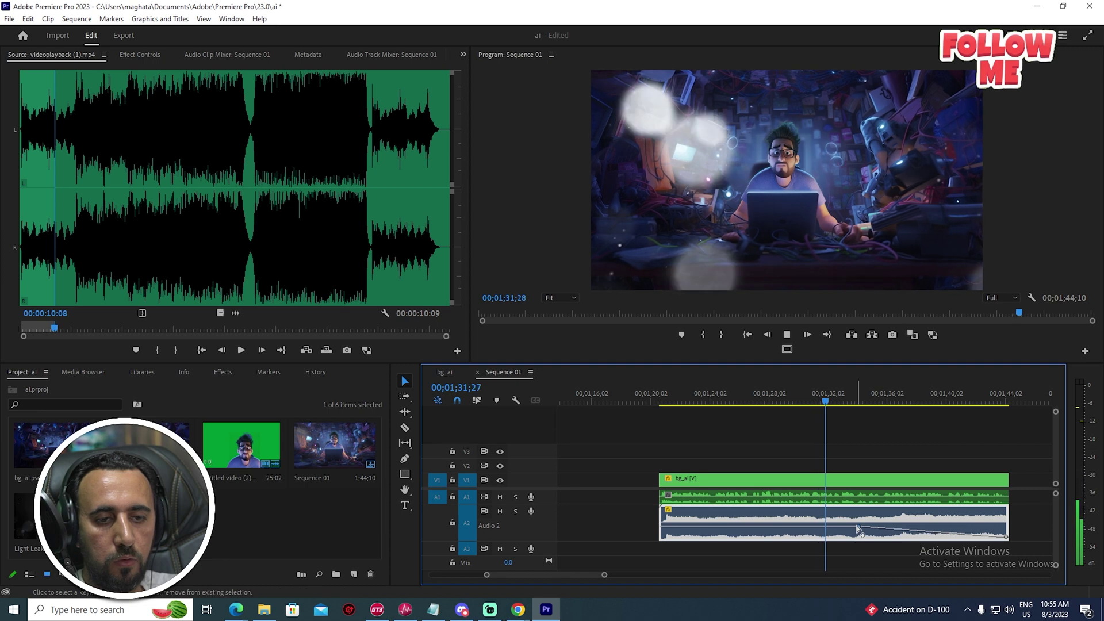
pyautogui.press('-')
pyautogui.scroll(6, 748, 505)
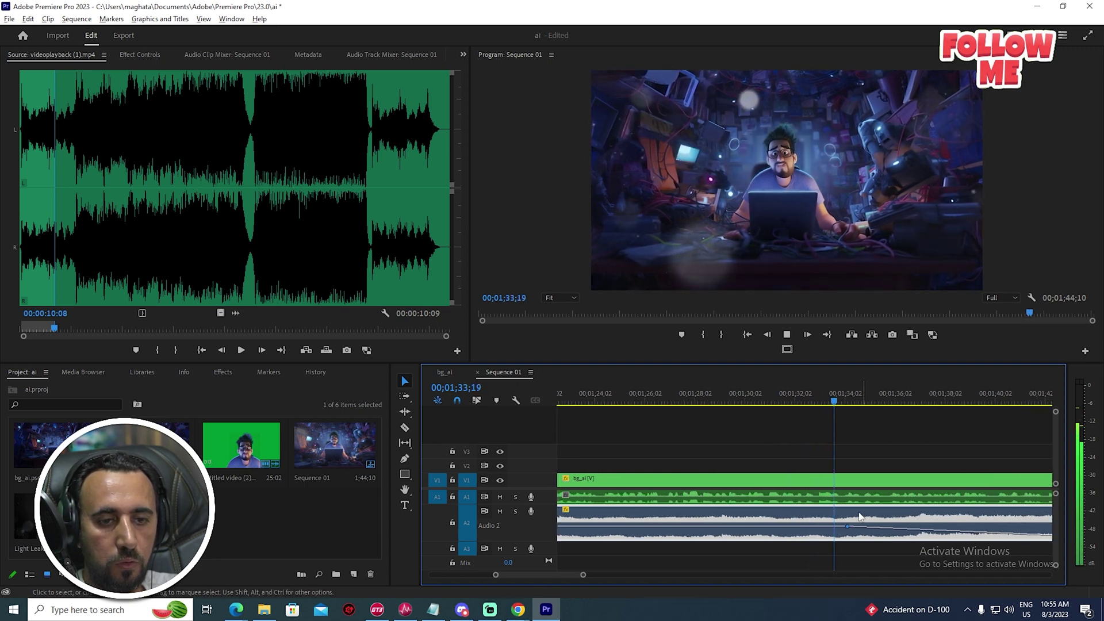
pyautogui.scroll(-4, 805, 514)
pyautogui.scroll(4, 805, 517)
pyautogui.press('-')
pyautogui.press('=')
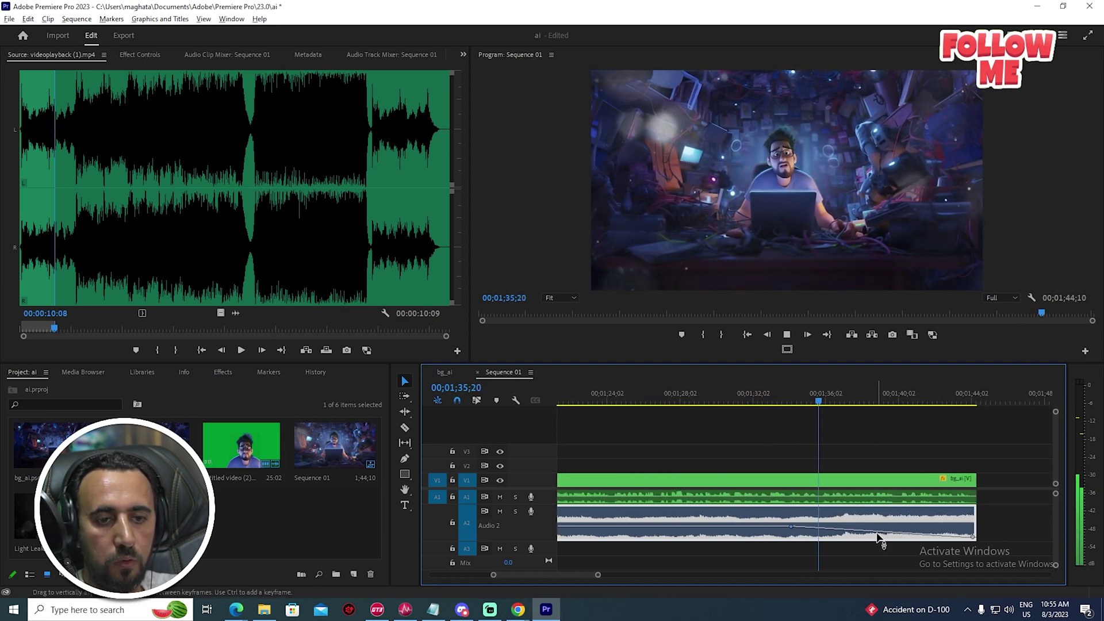
pyautogui.press('-')
pyautogui.press('-')
# Preview Sequence 01 full-screen, including from the start of the bg_ai clip, and select that clip in the timeline.
pyautogui.hotkey('ctrl', '`')
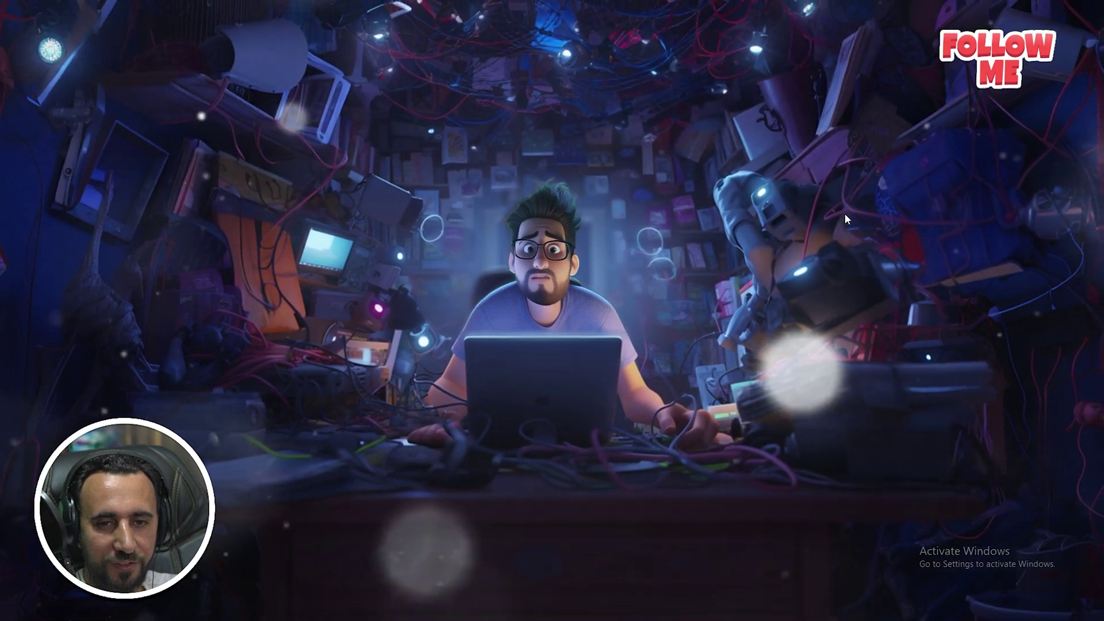
pyautogui.hotkey('ctrl', '`')
pyautogui.press('Up')
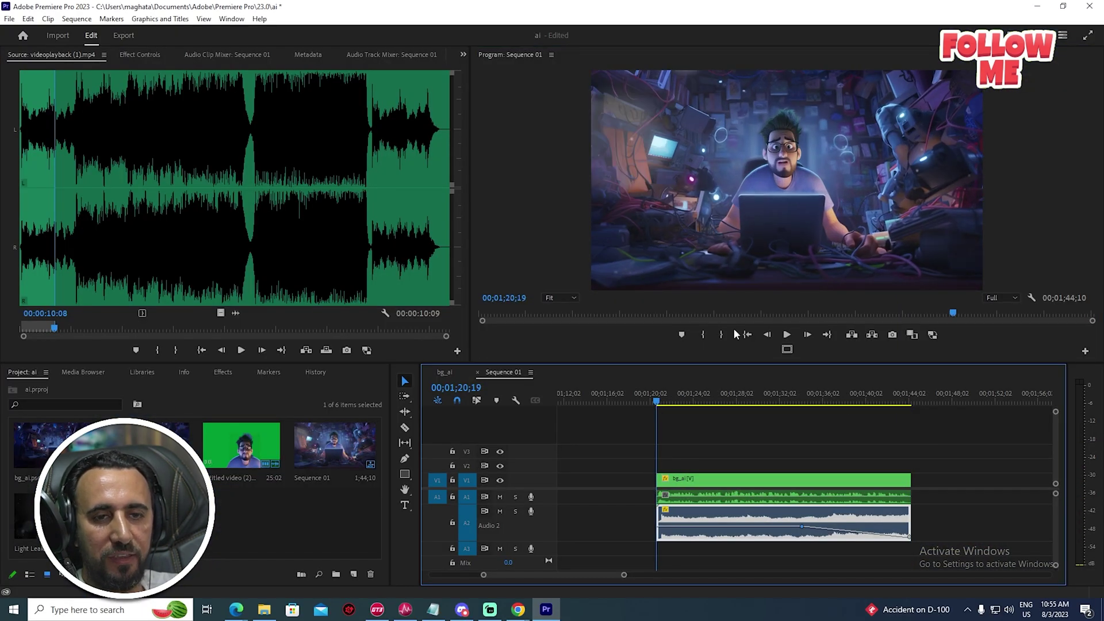
pyautogui.press('space')
pyautogui.hotkey('ctrl', '`')
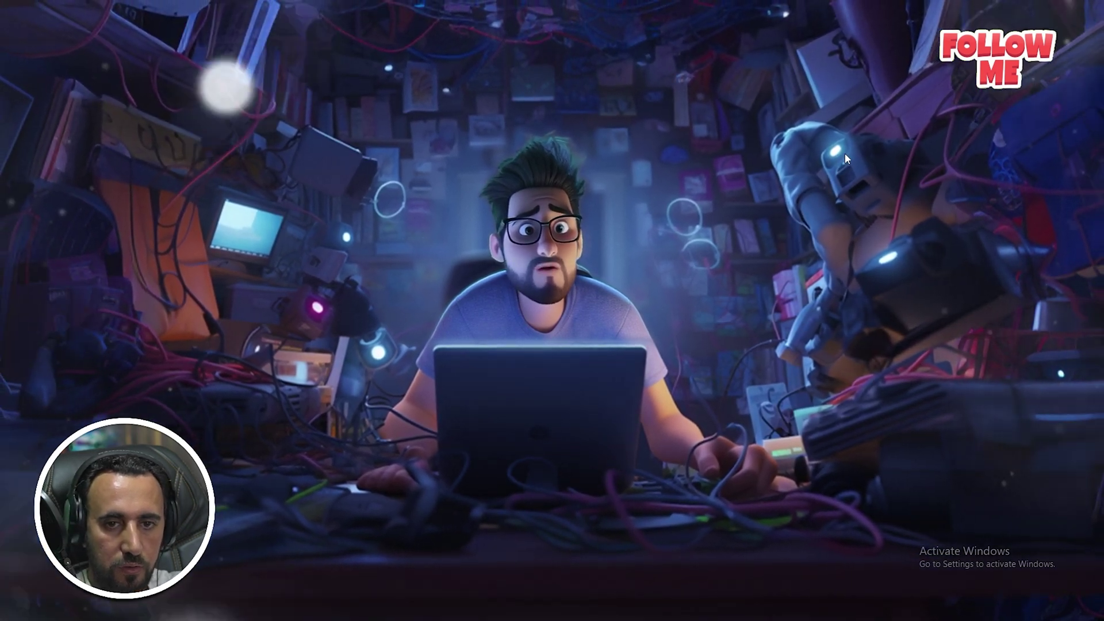
pyautogui.press('Escape')
pyautogui.press('space')
pyautogui.click(758, 488)
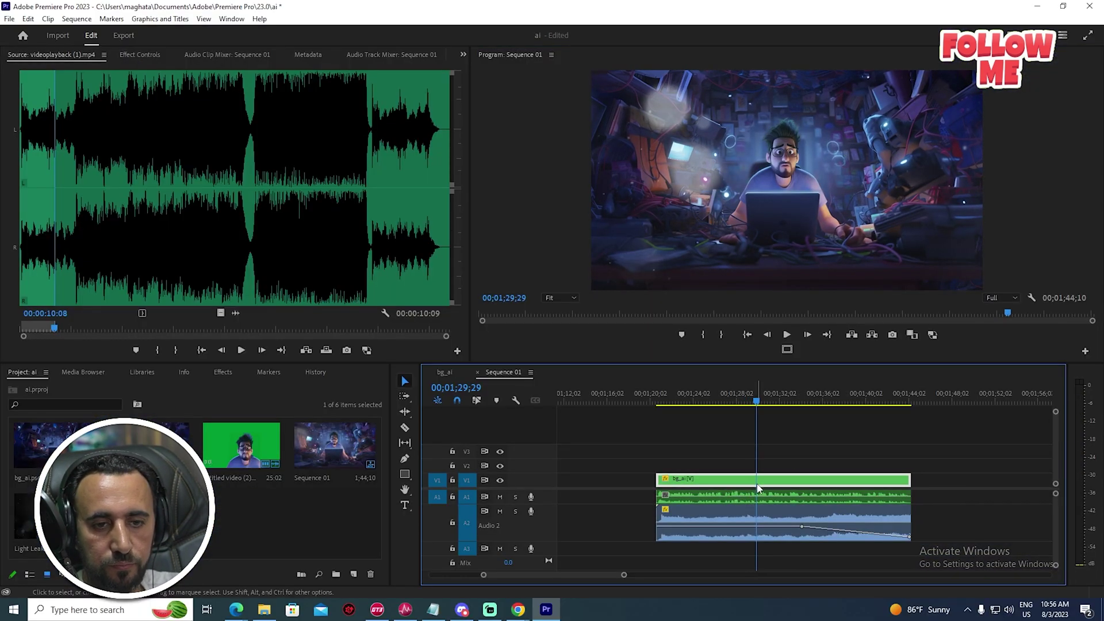